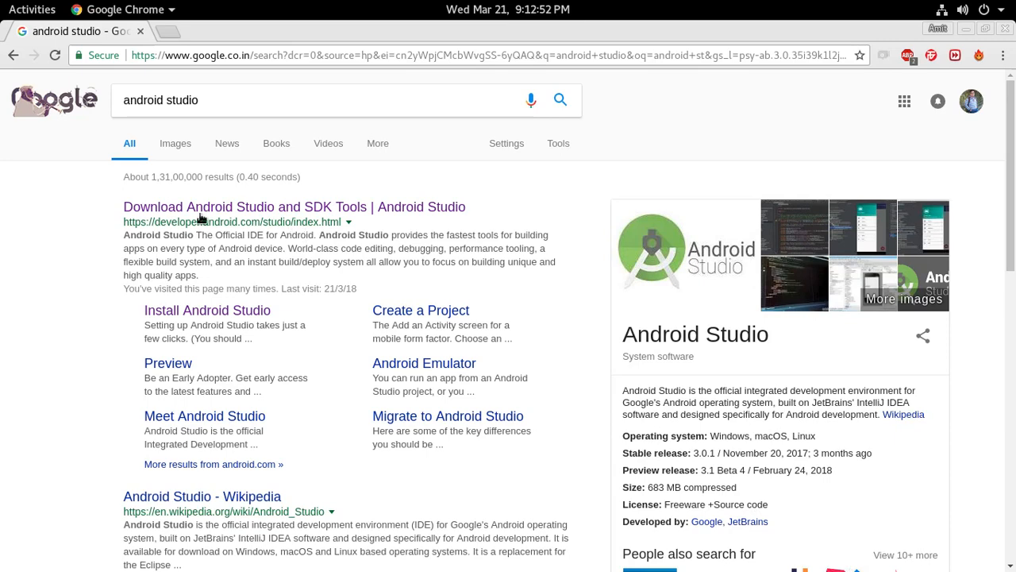
# - Open the official Android Studio download page from the search results and look over the Linux download offer
pyautogui.click(246, 208)
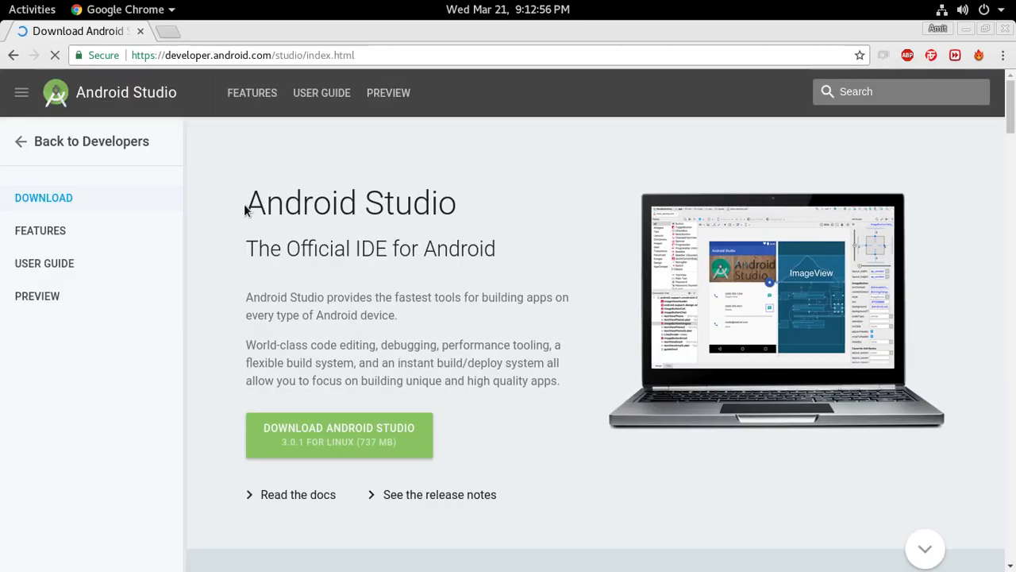
pyautogui.scroll(-3, 245, 208)
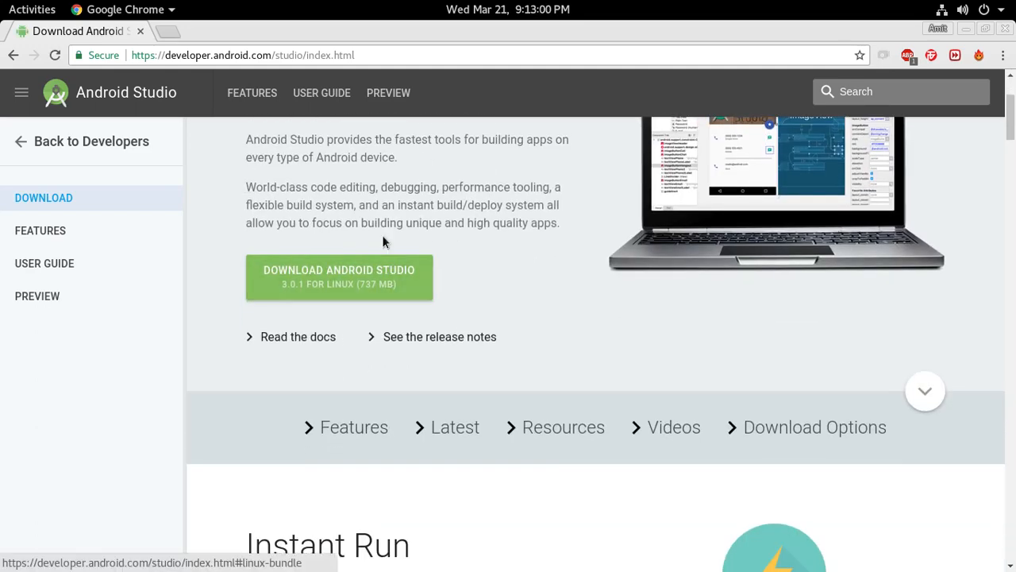
pyautogui.scroll(3, 418, 193)
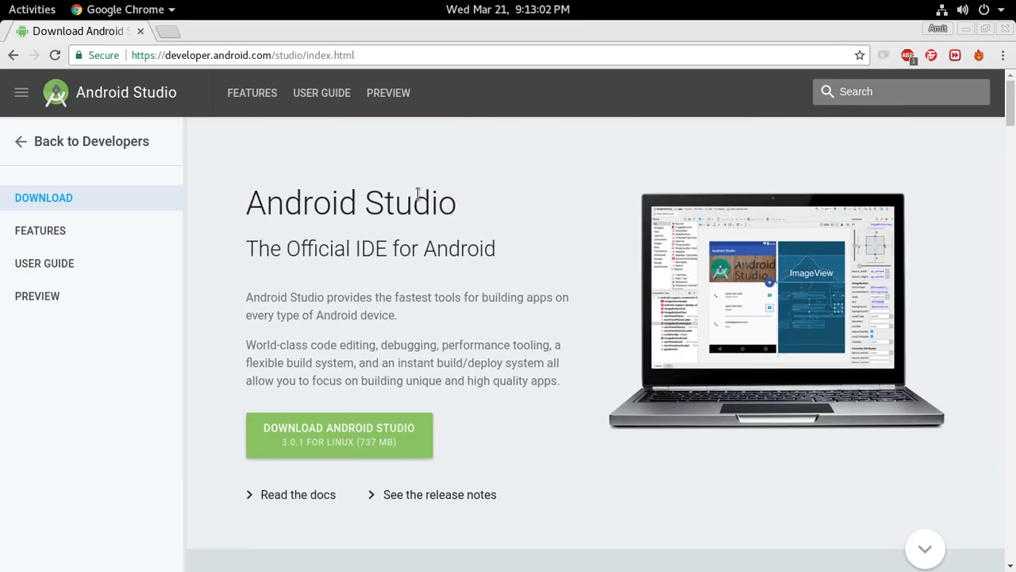
# - Open the Android Studio for Linux download terms, agree to the conditions, and dismiss the dialog without downloading
pyautogui.click(334, 430)
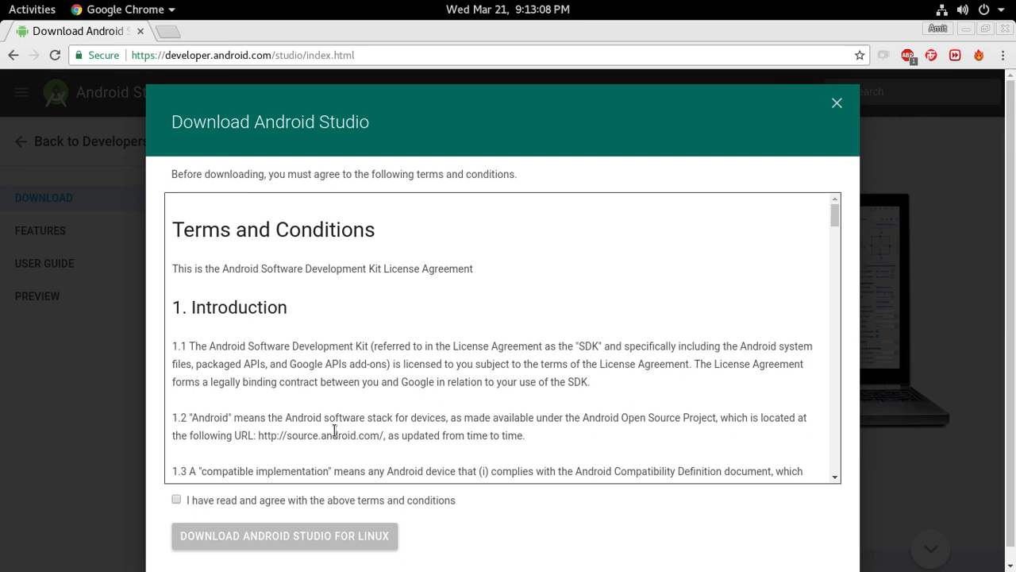
pyautogui.scroll(-6, 334, 431)
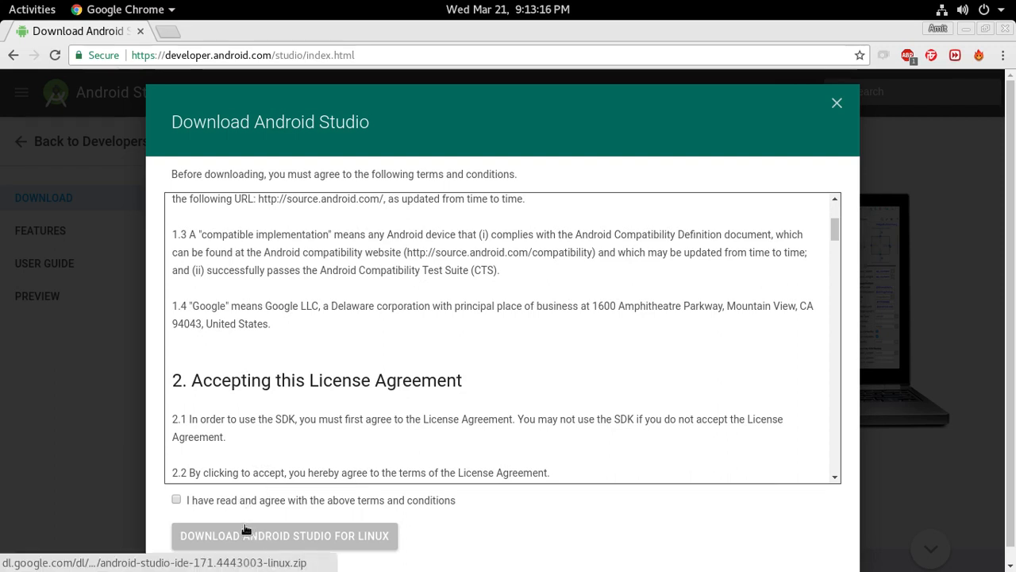
pyautogui.click(177, 499)
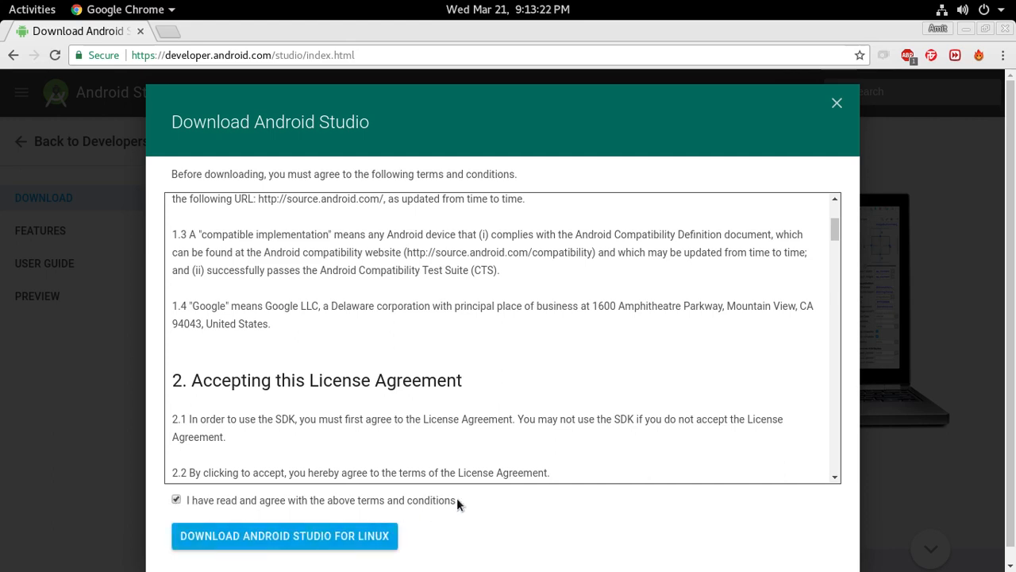
pyautogui.click(838, 104)
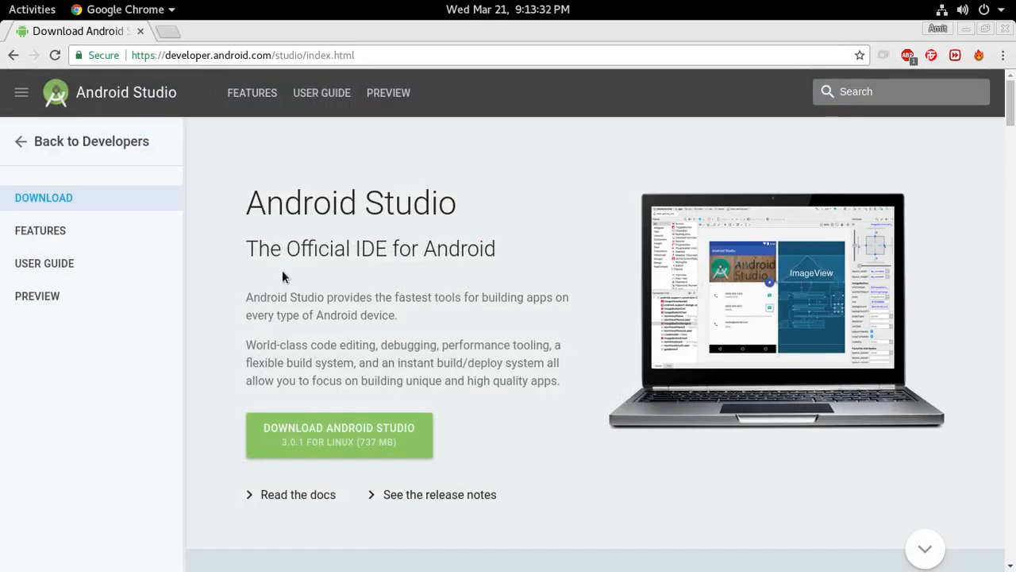
# - Return to the android studio search results, open the Install Android Studio guide, and review its Linux instructions
pyautogui.click(13, 56)
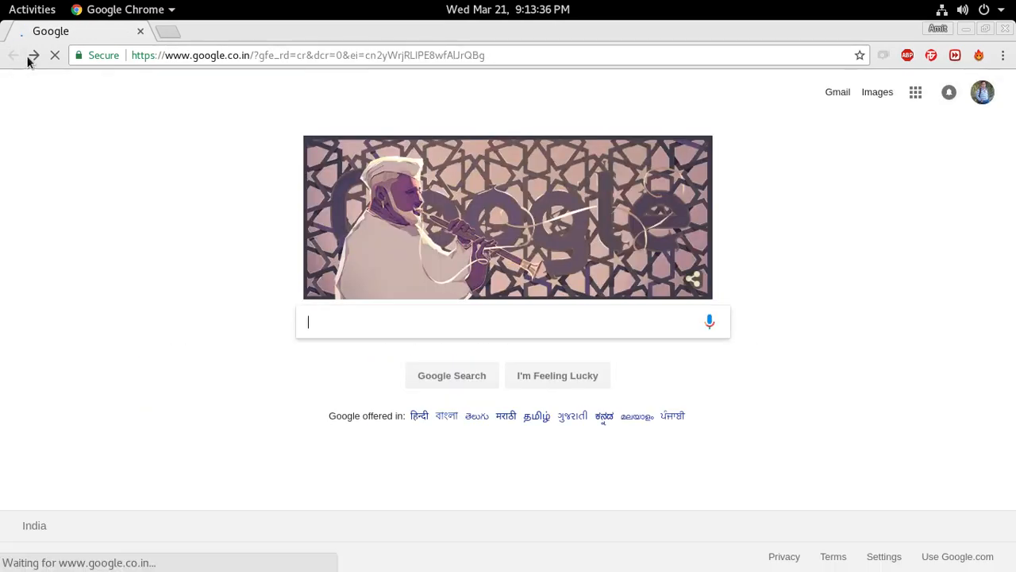
pyautogui.click(33, 56)
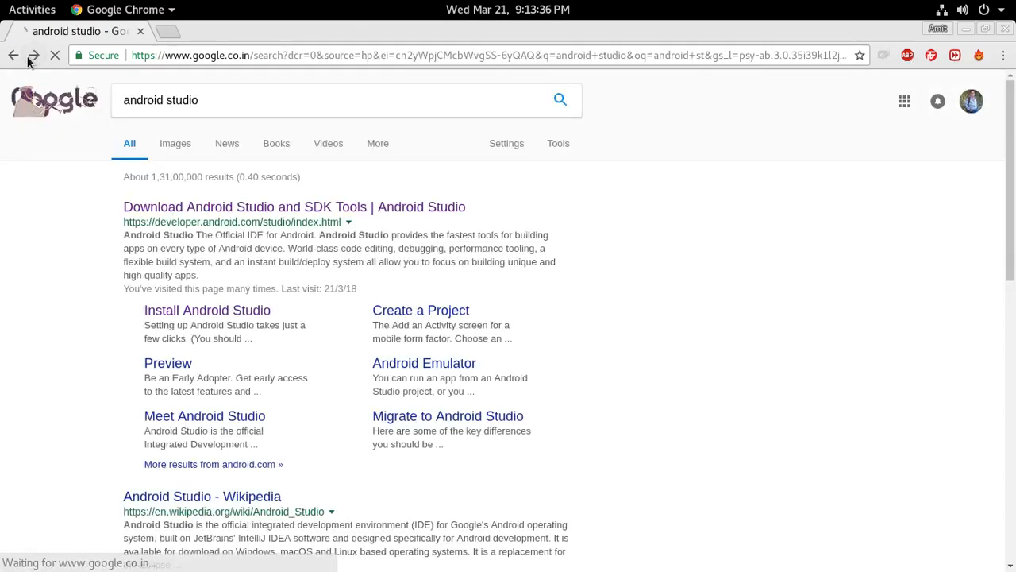
pyautogui.click(211, 311)
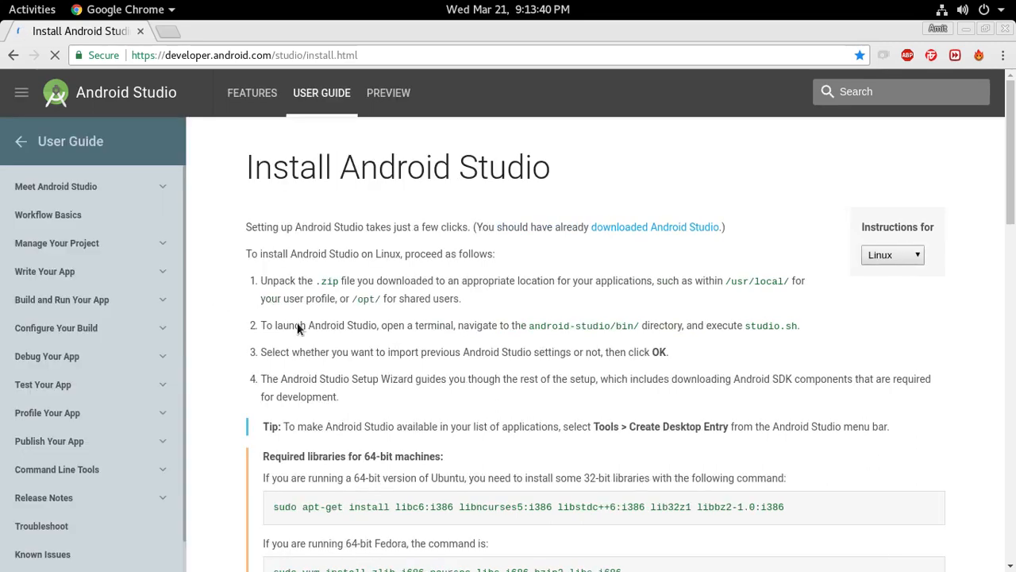
pyautogui.scroll(-8, 297, 323)
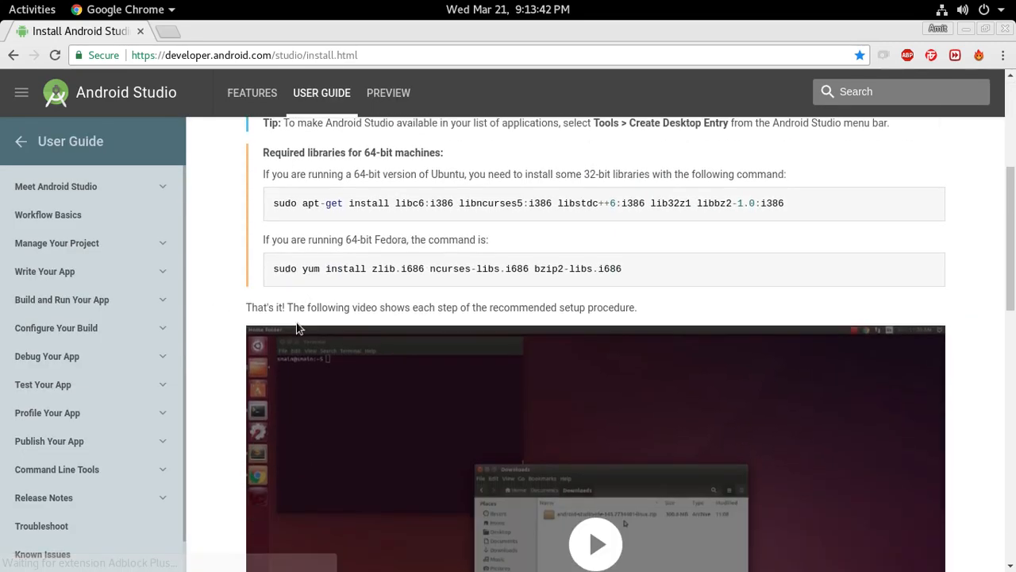
pyautogui.scroll(8, 299, 323)
pyautogui.scroll(1, 299, 322)
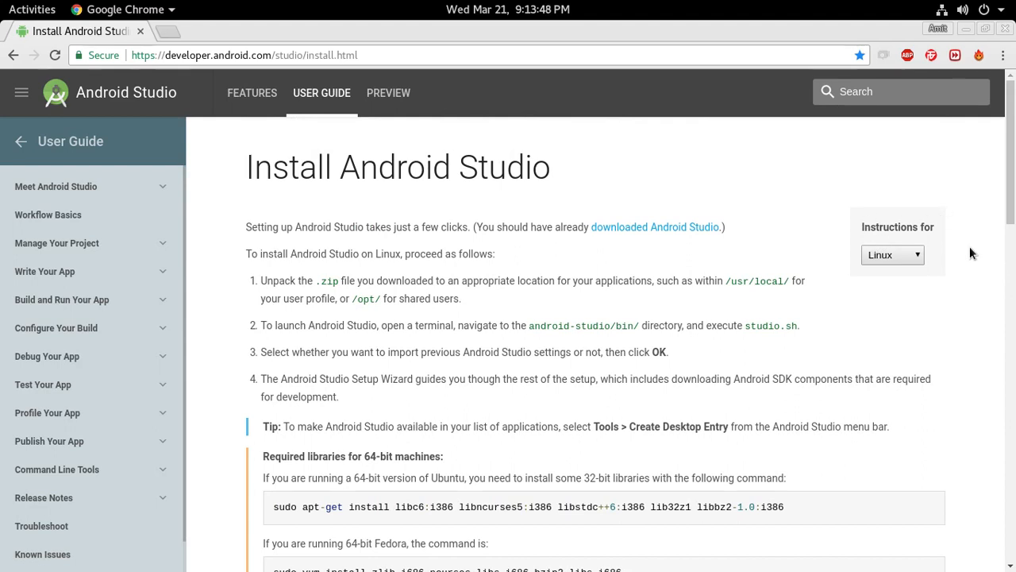
# - Switch the installation instructions to Windows and review the listed setup steps
pyautogui.click(900, 254)
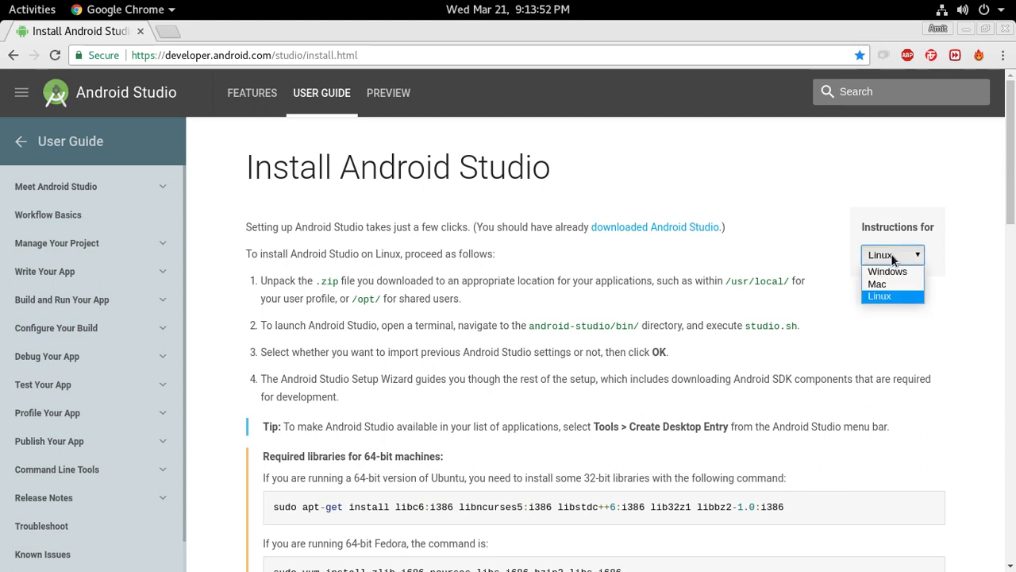
pyautogui.click(903, 272)
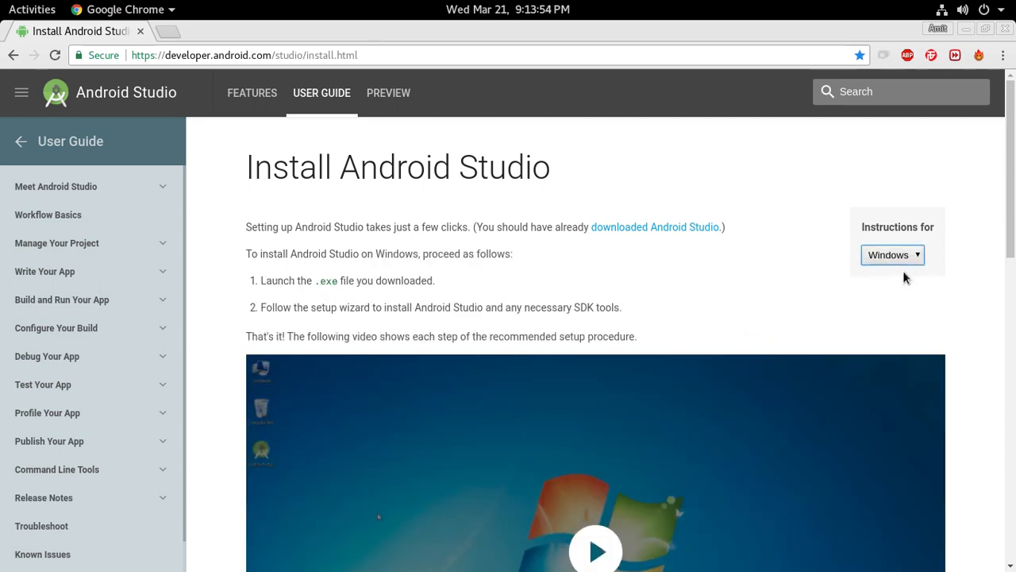
pyautogui.scroll(-2, 630, 327)
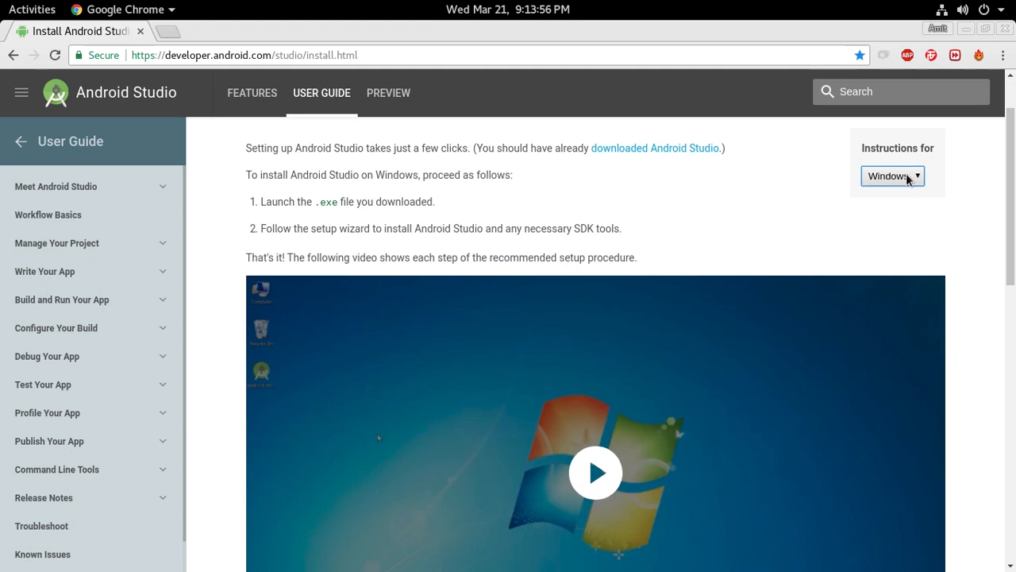
pyautogui.scroll(-5, 778, 239)
pyautogui.scroll(2, 710, 275)
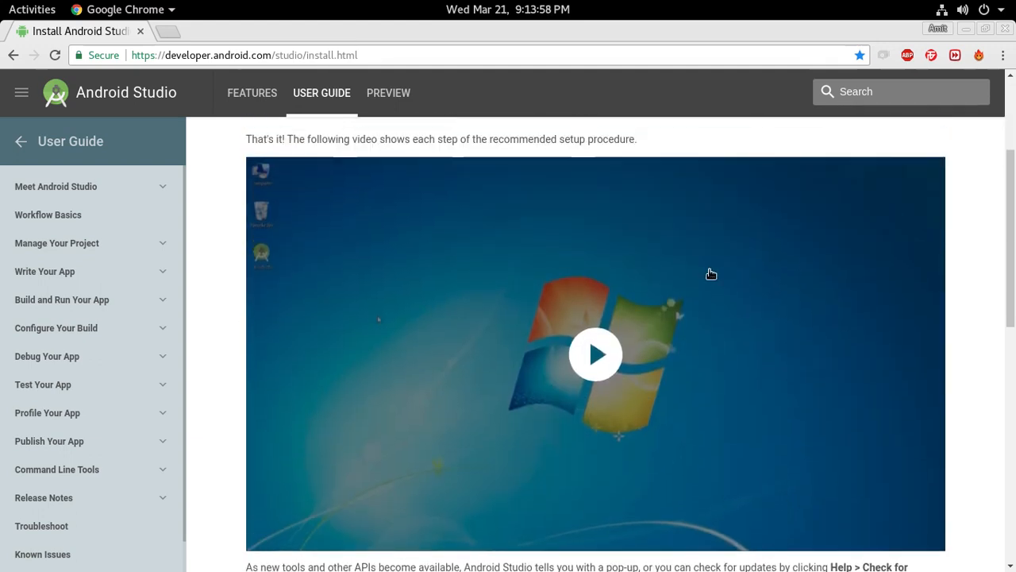
# - Play the Windows setup video and skip ahead through it to preview the installation procedure
pyautogui.click(595, 354)
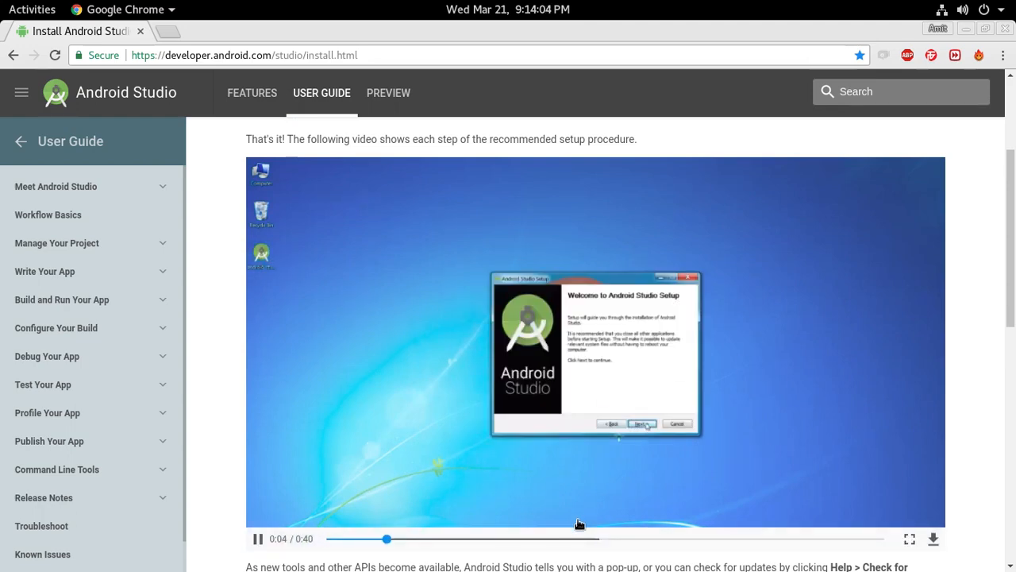
pyautogui.click(576, 538)
pyautogui.click(643, 538)
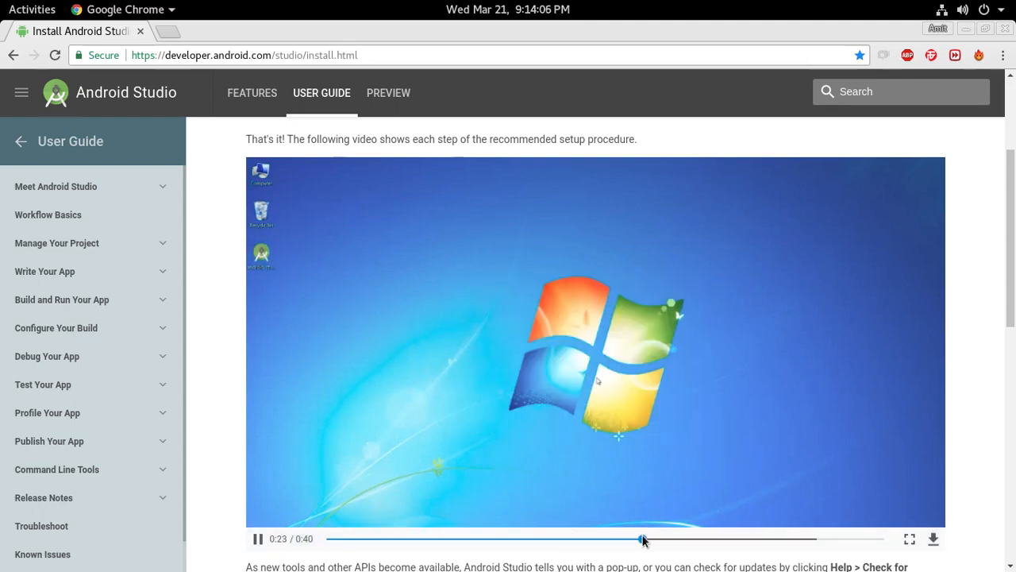
pyautogui.click(703, 539)
pyautogui.click(754, 539)
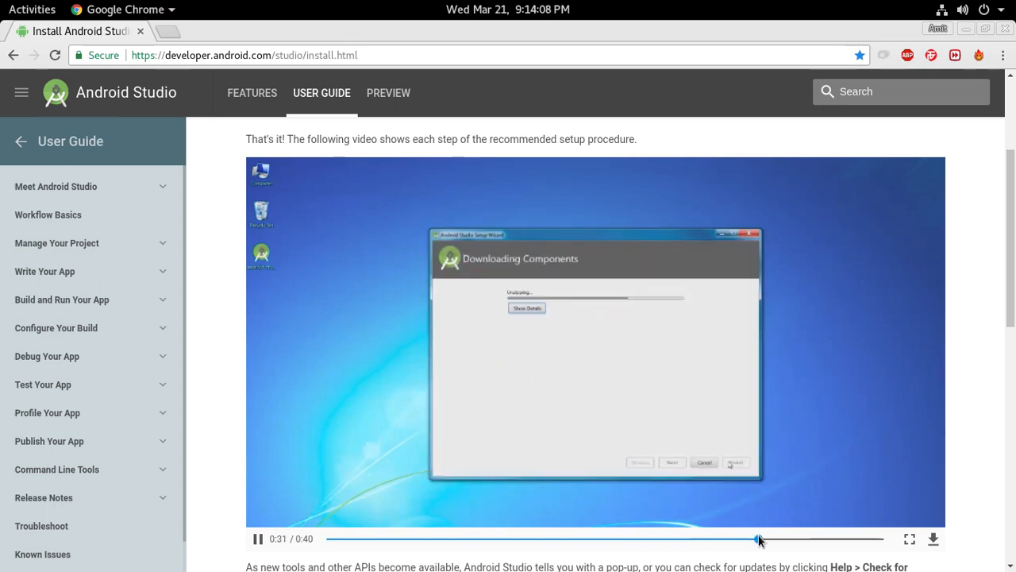
pyautogui.click(815, 539)
pyautogui.click(839, 540)
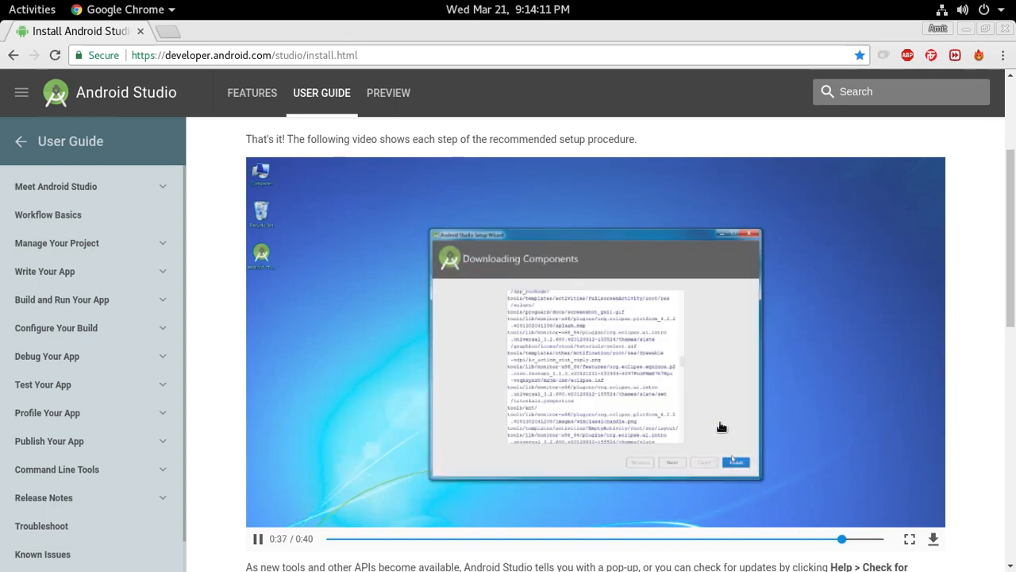
# - Close the installation guide in the browser and launch Android Studio
pyautogui.scroll(3, 647, 363)
pyautogui.scroll(2, 646, 364)
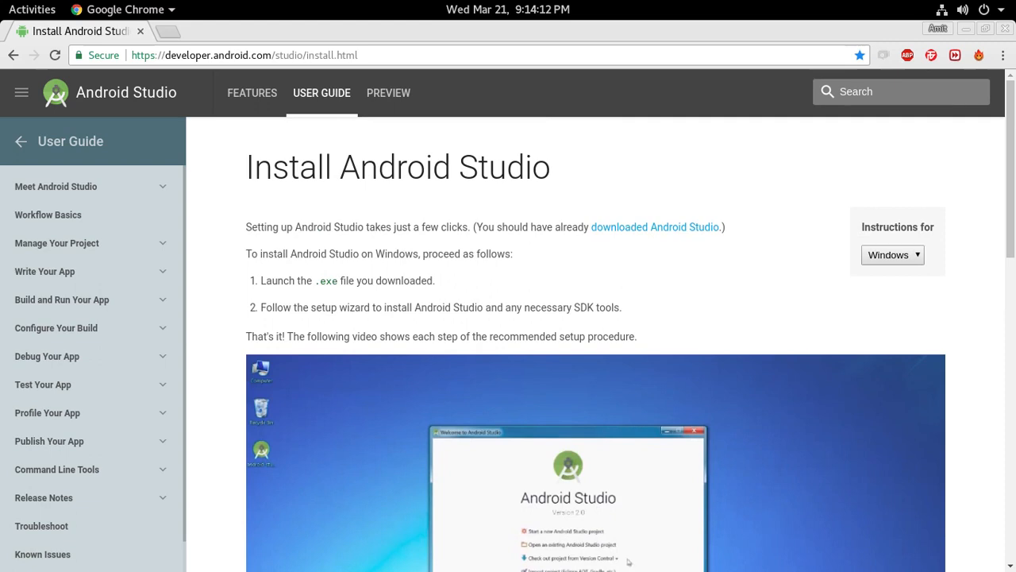
pyautogui.click(141, 32)
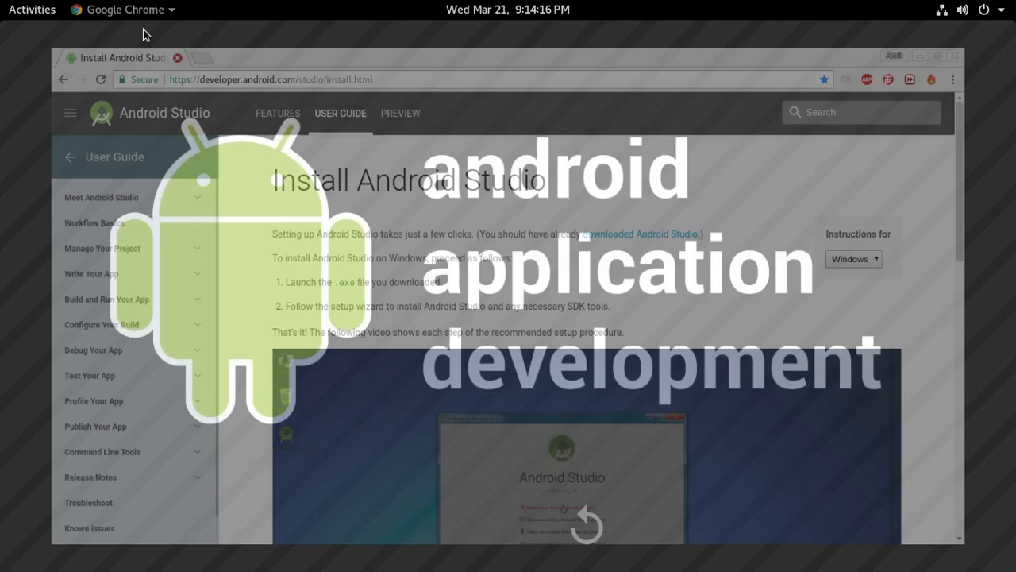
pyautogui.press('super')
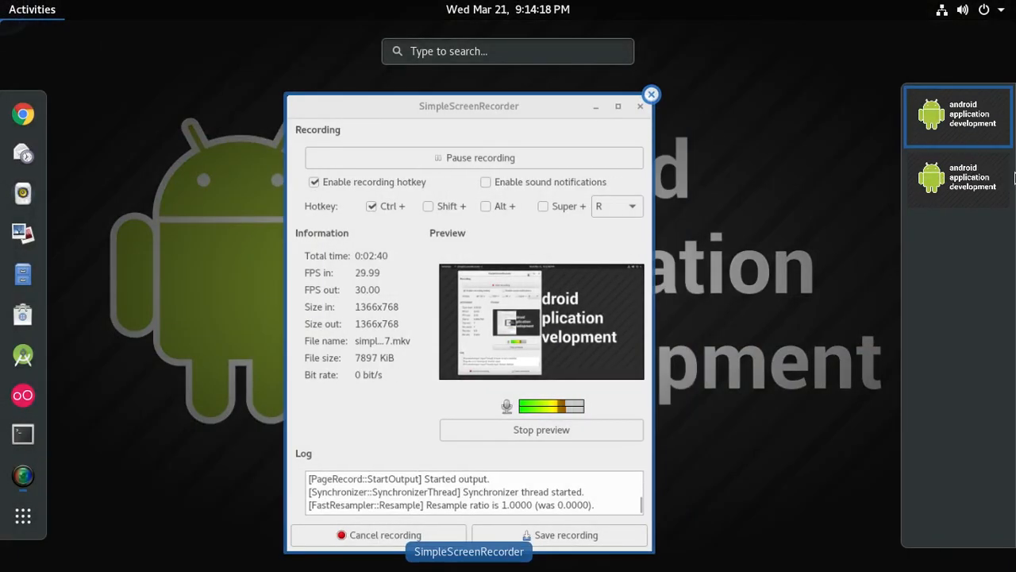
pyautogui.click(32, 362)
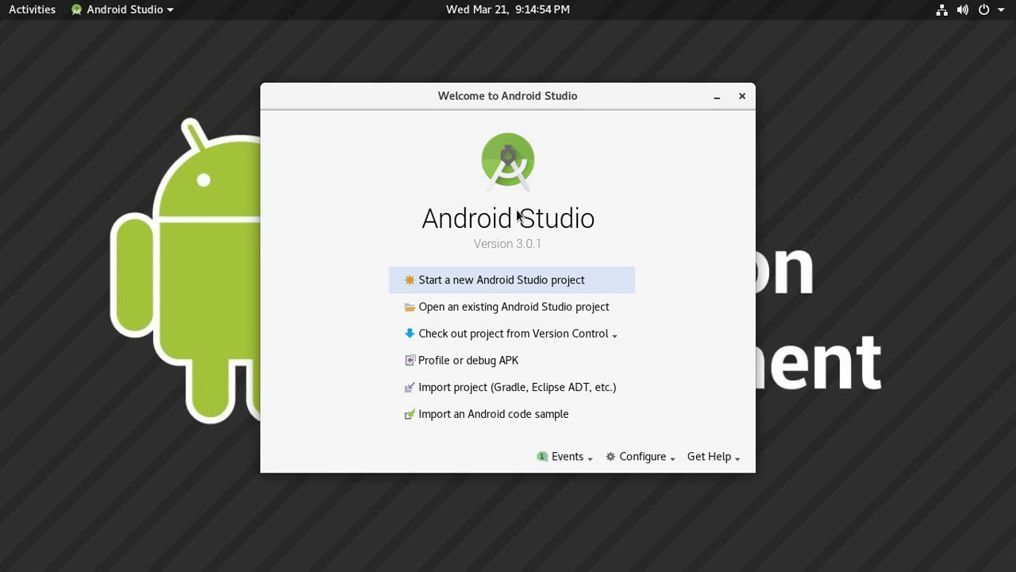
# - Open the default settings from the welcome screen's configuration options
pyautogui.click(644, 458)
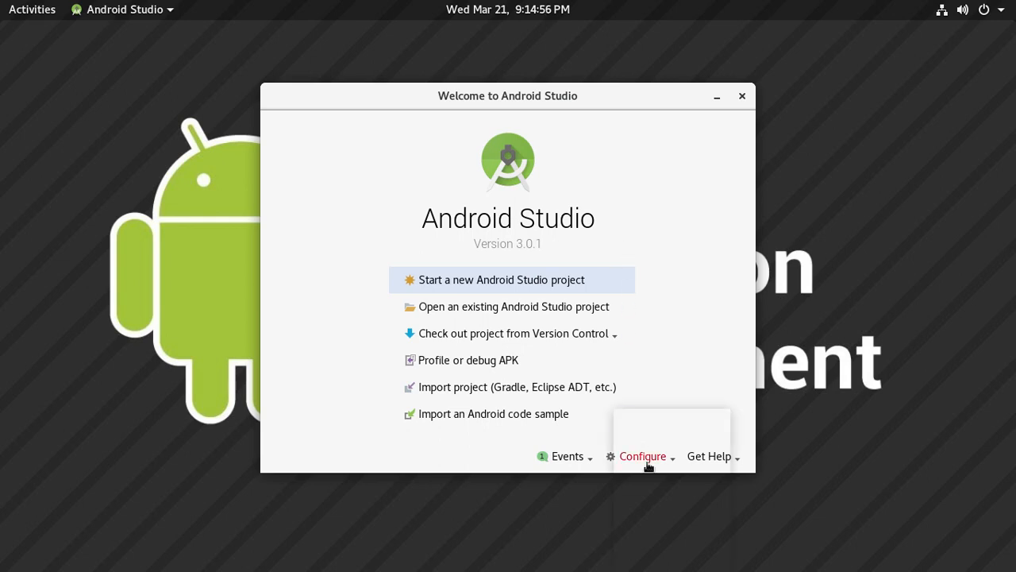
pyautogui.click(650, 395)
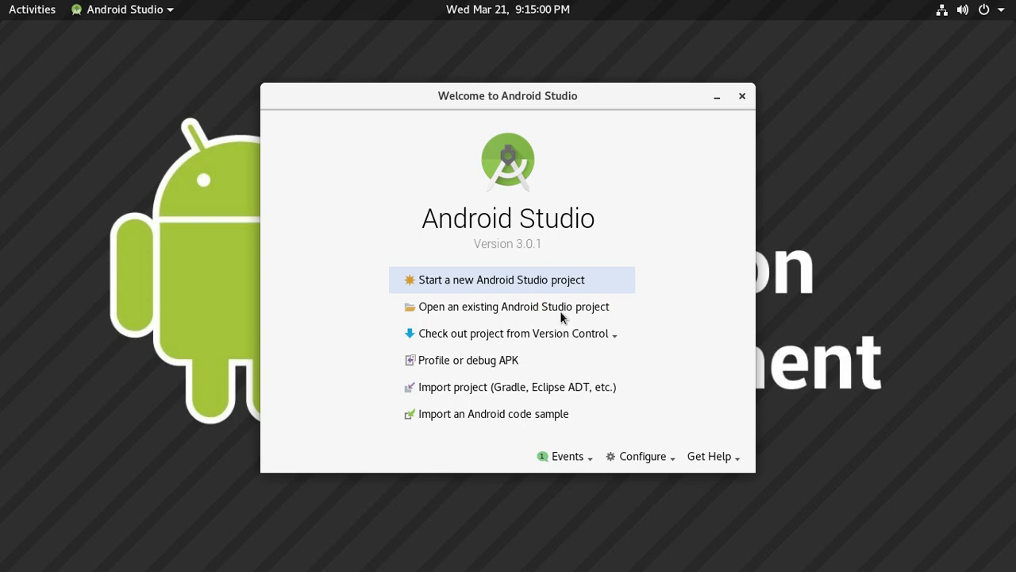
pyautogui.click(656, 455)
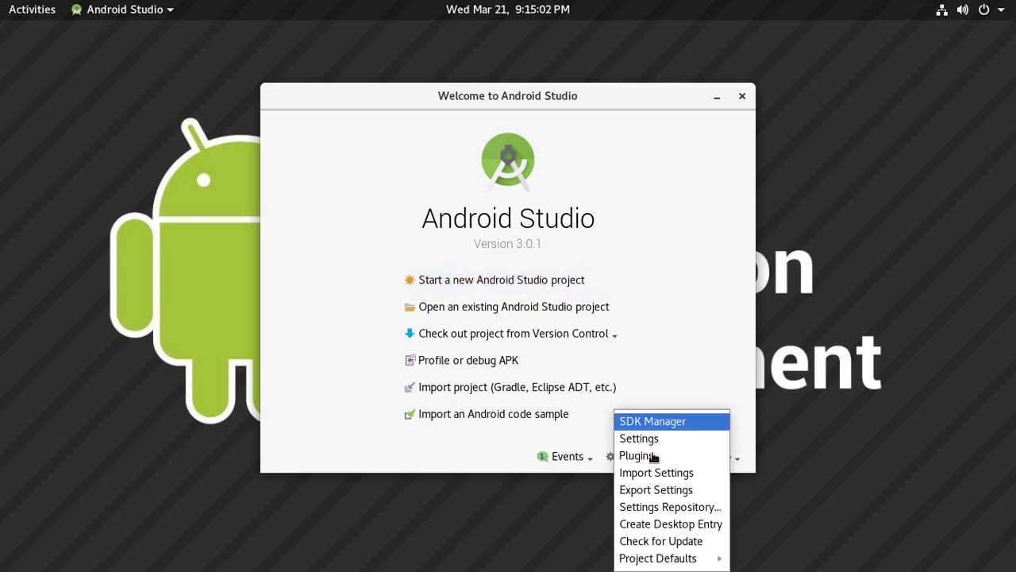
pyautogui.click(657, 350)
pyautogui.click(640, 446)
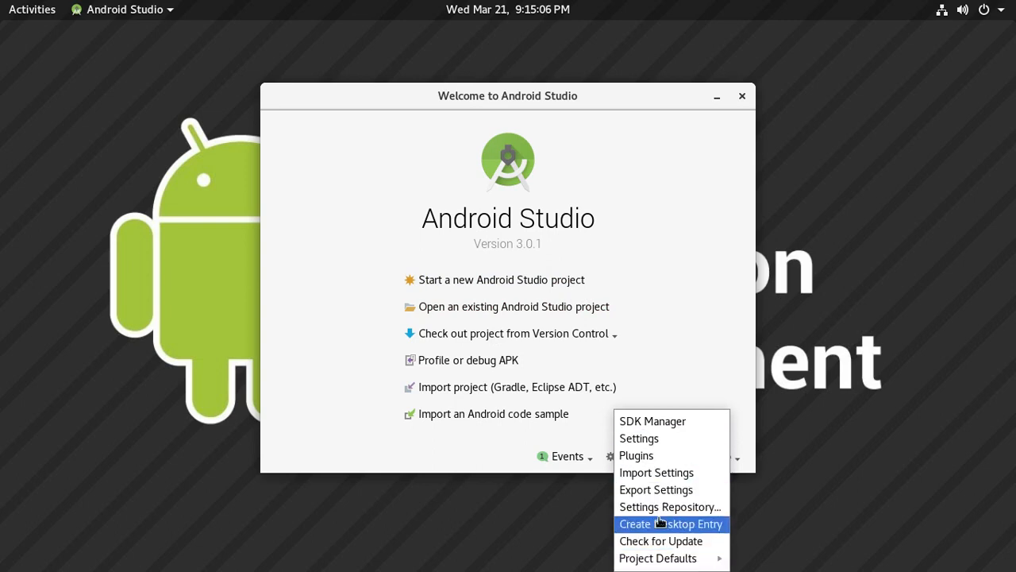
pyautogui.click(681, 439)
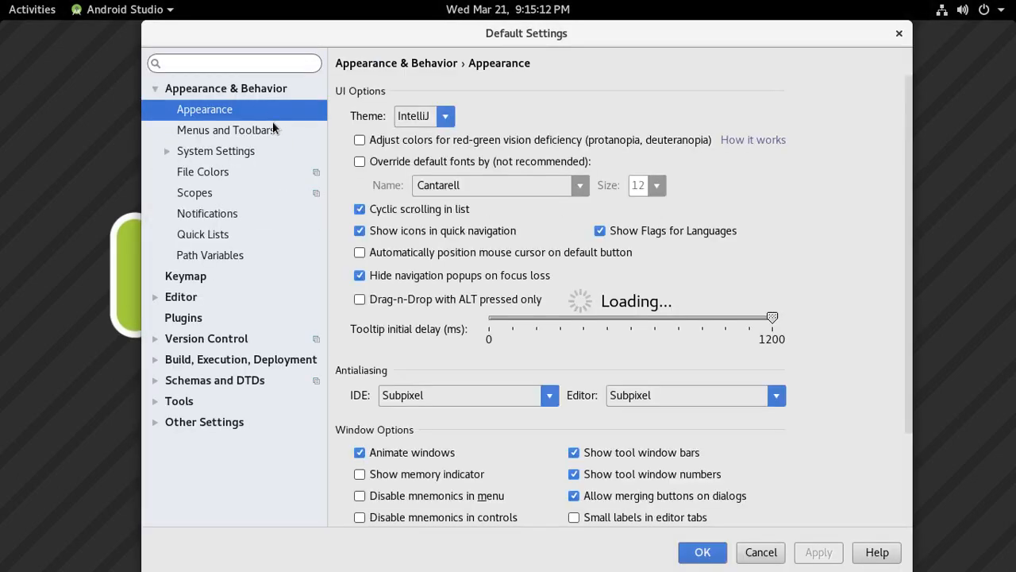
# - Set the IDE theme to Darcula, apply the change, and close the default settings
pyautogui.click(444, 117)
pyautogui.click(438, 136)
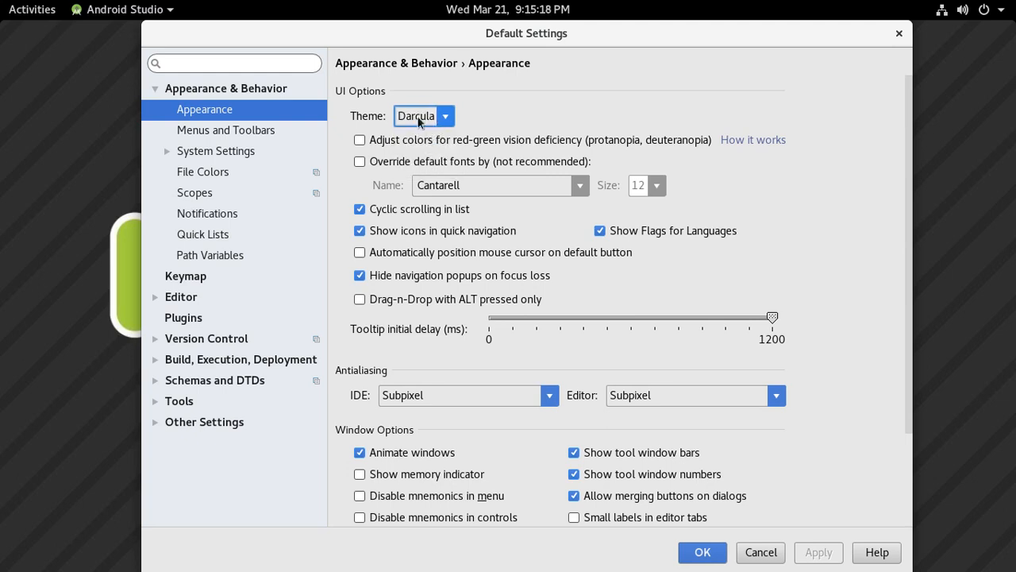
pyautogui.click(419, 121)
pyautogui.click(418, 136)
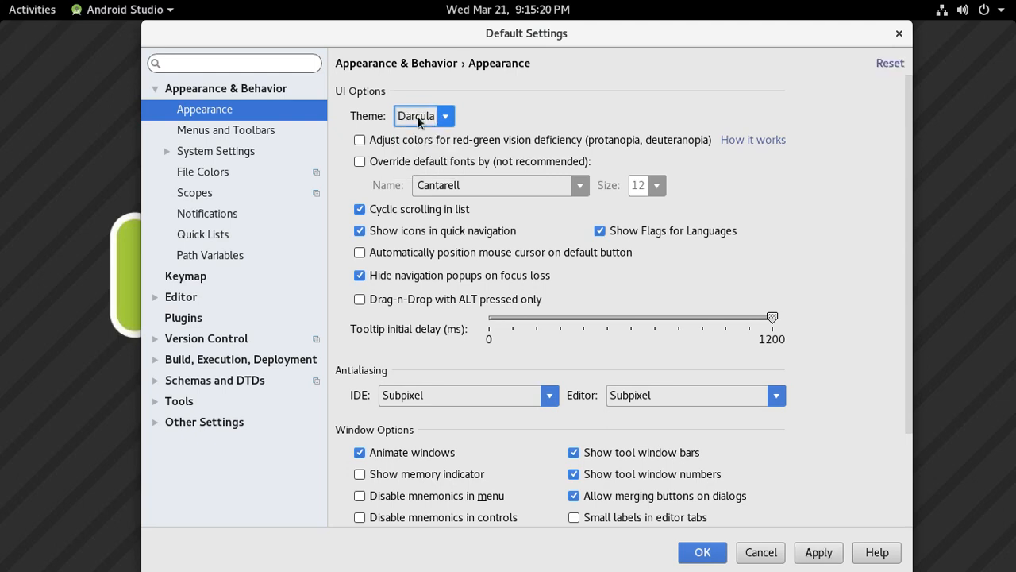
pyautogui.click(821, 551)
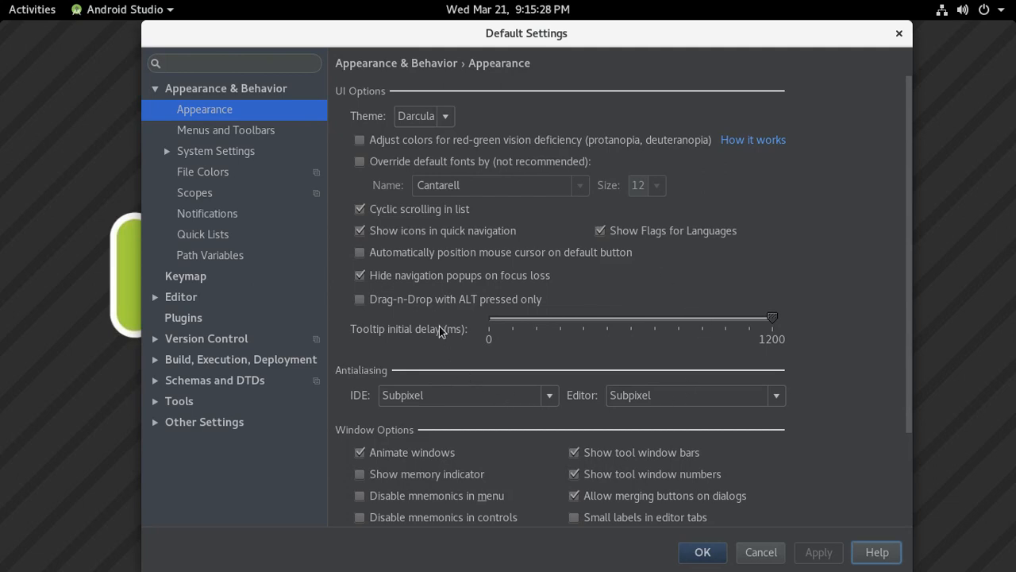
pyautogui.click(431, 117)
pyautogui.click(428, 118)
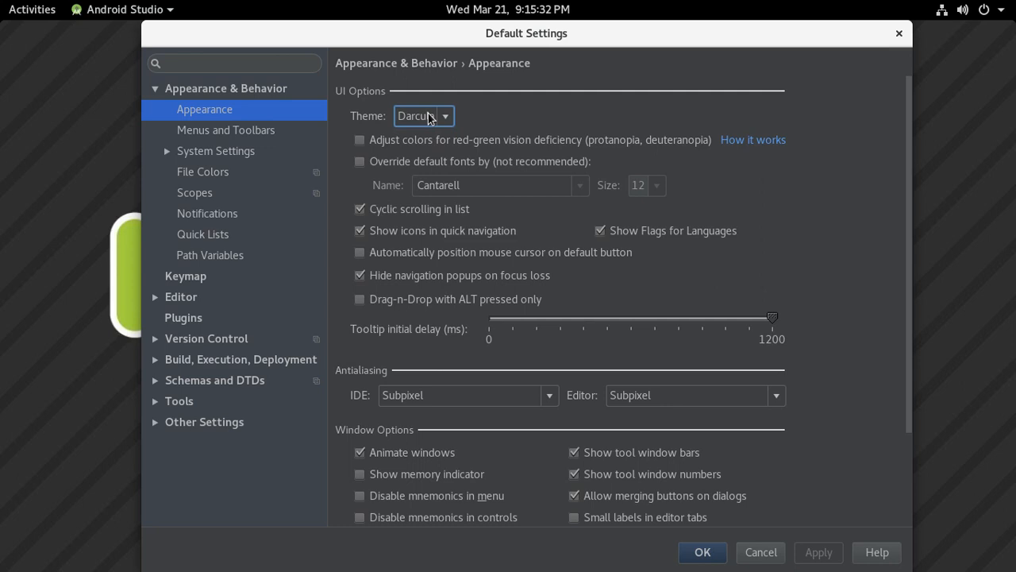
pyautogui.click(709, 555)
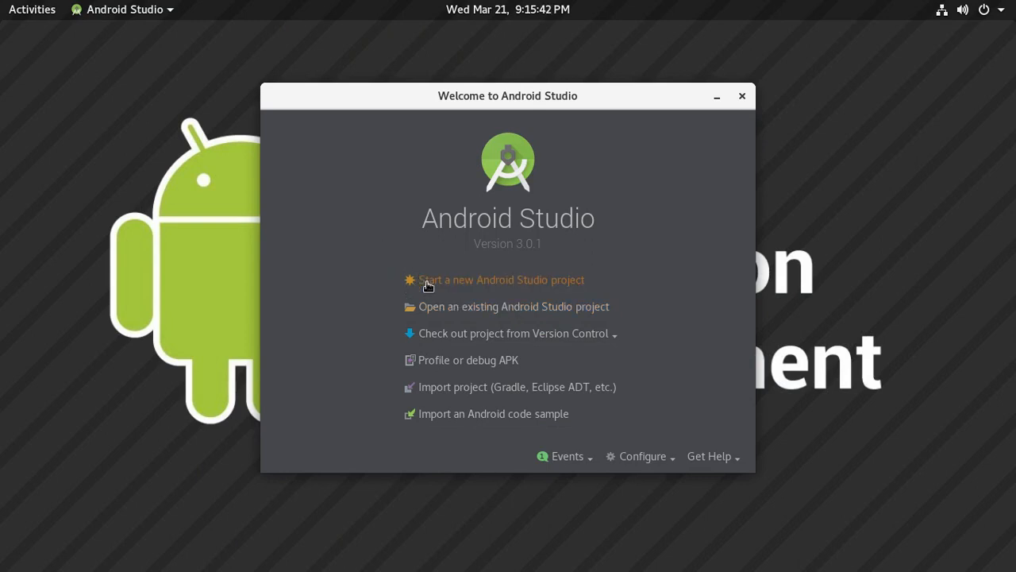
# - Start a new Android Studio project, keeping My Application as the application name, and continue to the target device settings
pyautogui.click(550, 279)
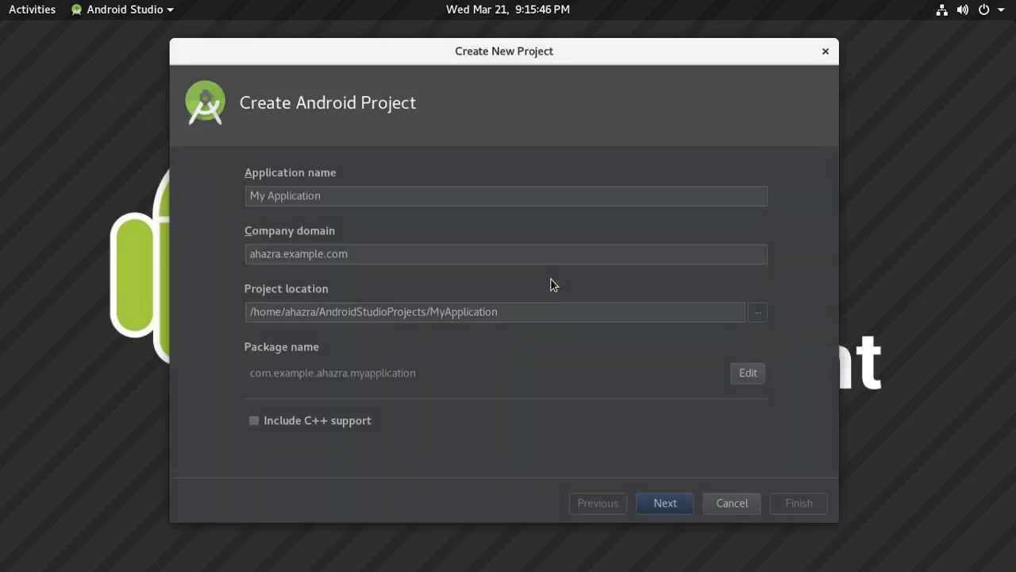
pyautogui.click(432, 189)
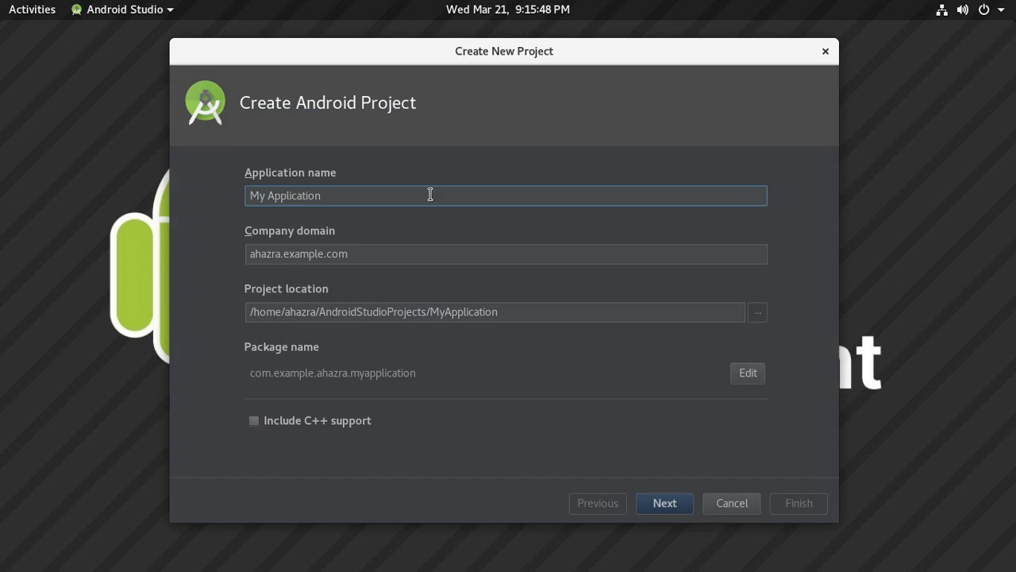
pyautogui.moveTo(331, 195); pyautogui.dragTo(217, 190)
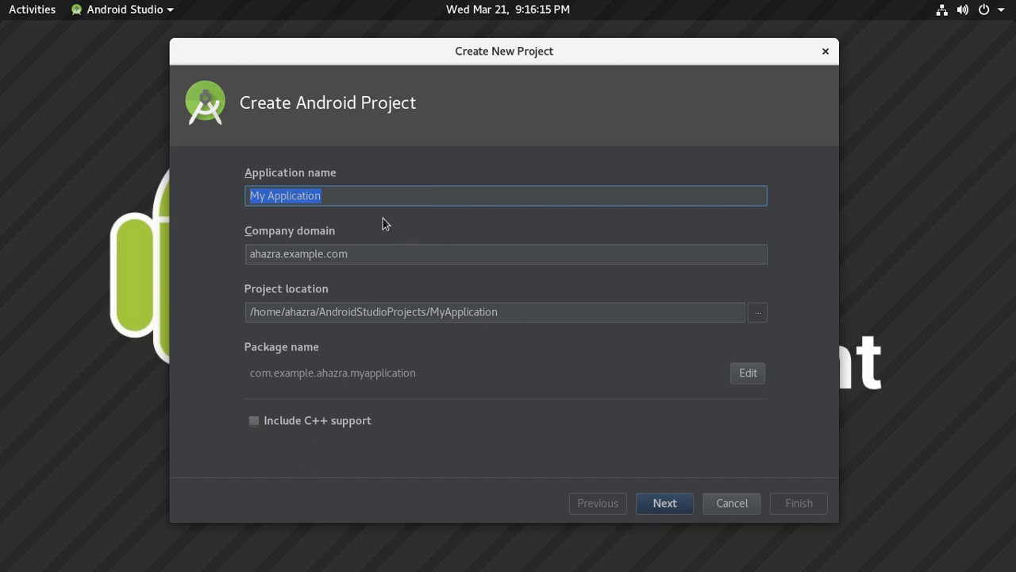
pyautogui.click(363, 194)
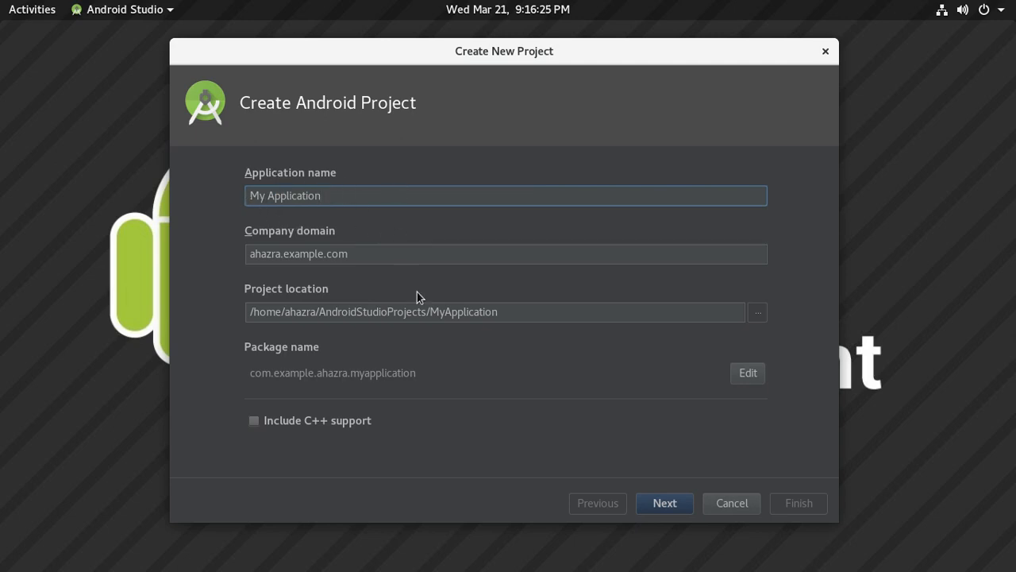
pyautogui.click(677, 503)
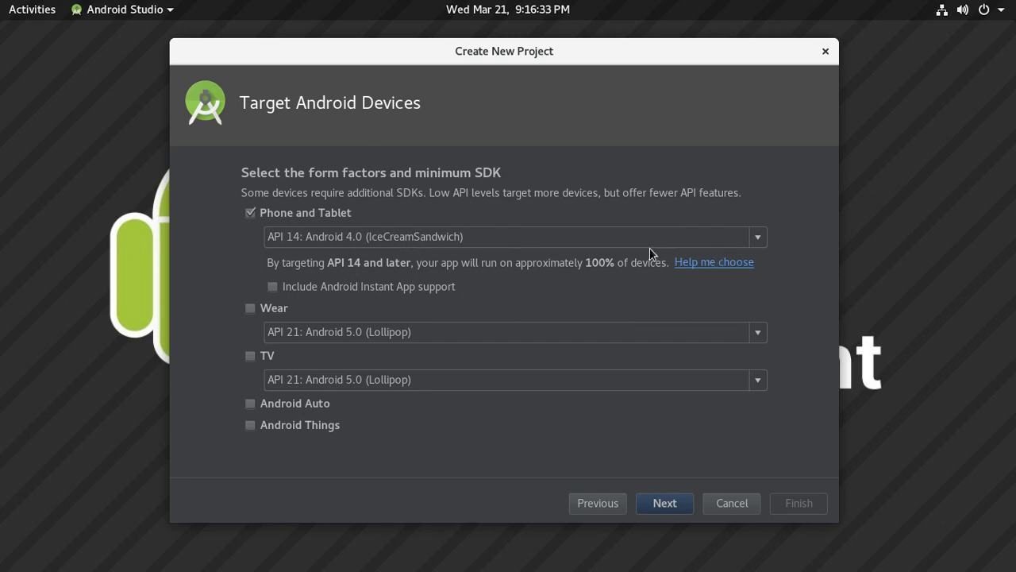
# - Choose API 14: Android 4.0 (IceCreamSandwich) as the minimum SDK for Phone and Tablet and continue to the activity templates
pyautogui.click(610, 237)
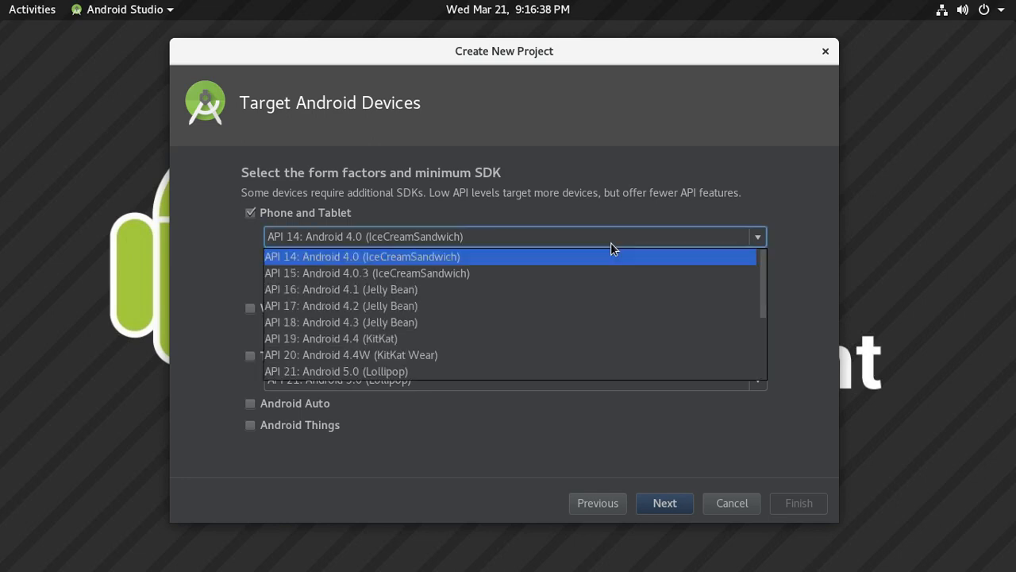
pyautogui.click(382, 262)
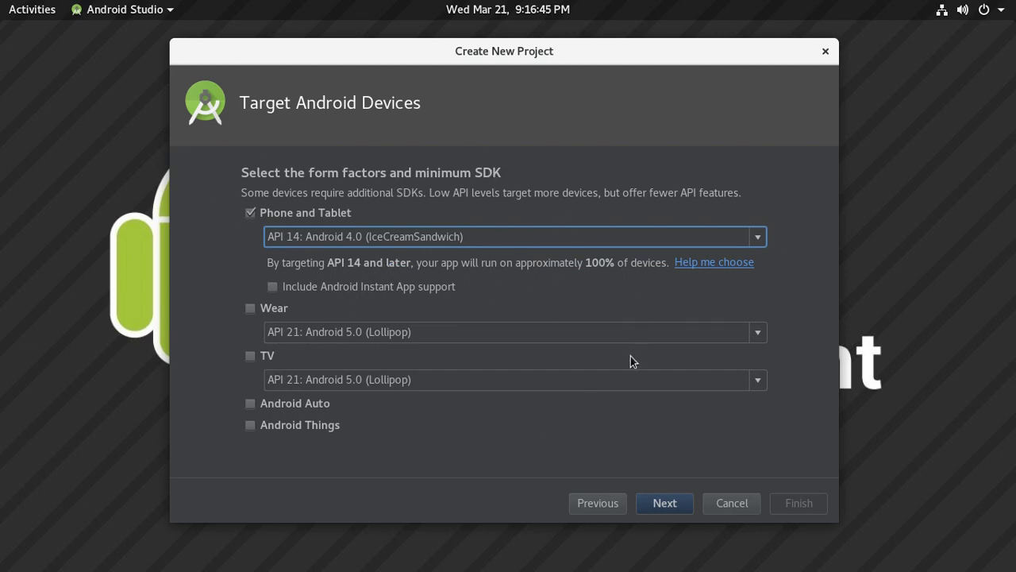
pyautogui.click(669, 504)
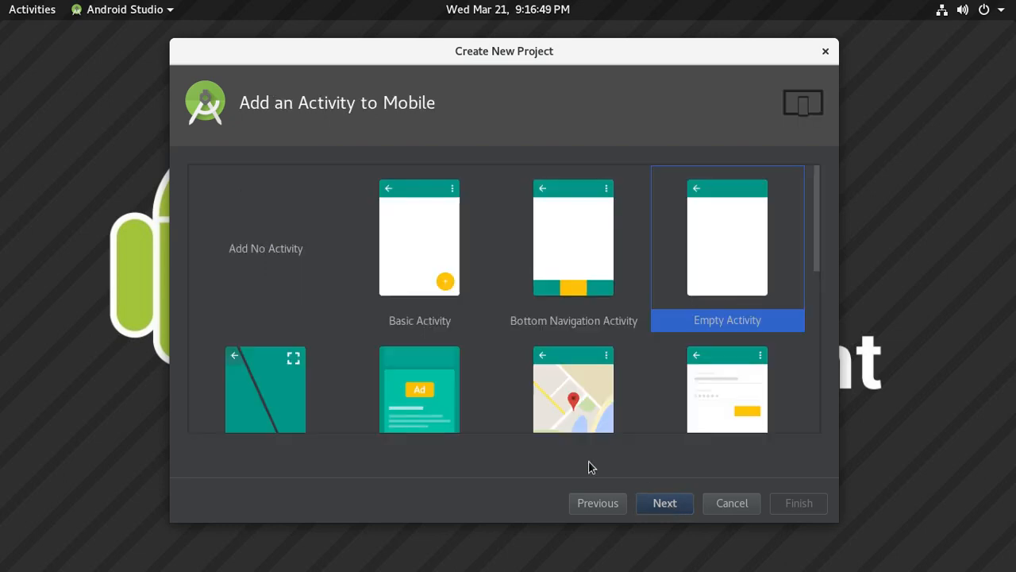
# - Browse the available activity templates, including Basic, Bottom Navigation, Fullscreen, Google Maps and Login Activity
pyautogui.click(291, 240)
pyautogui.click(406, 263)
pyautogui.click(510, 257)
pyautogui.click(719, 322)
pyautogui.click(728, 347)
pyautogui.click(597, 351)
pyautogui.click(362, 348)
pyautogui.click(309, 344)
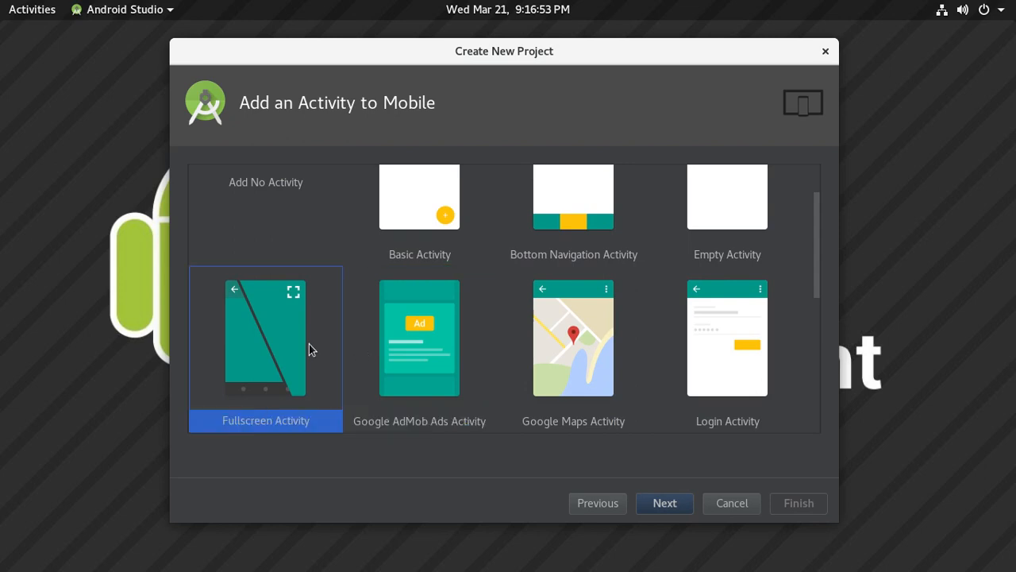
pyautogui.scroll(2, 304, 342)
pyautogui.click(394, 266)
pyautogui.click(583, 255)
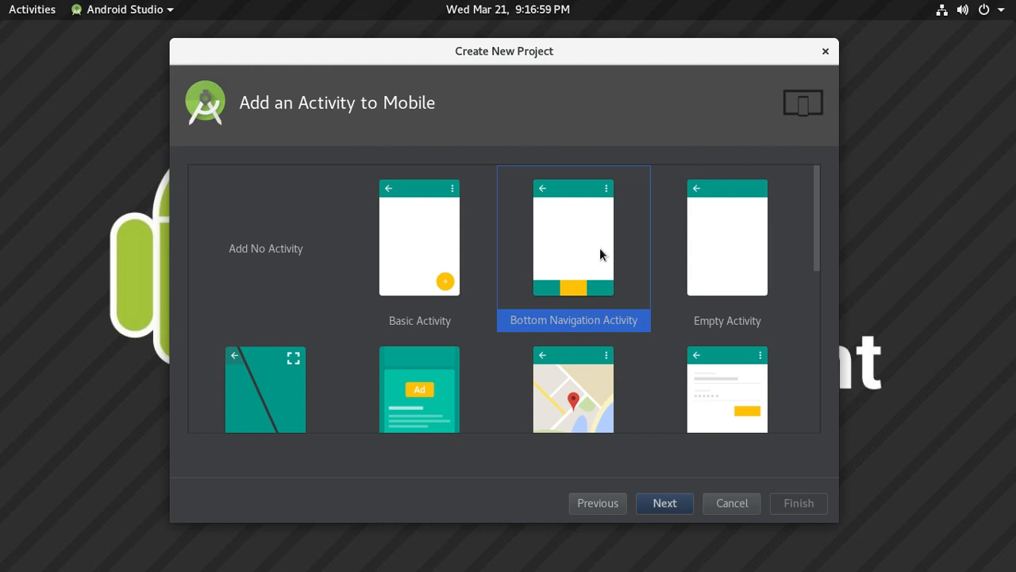
# - Select the Empty Activity template and continue to the activity configuration
pyautogui.click(706, 248)
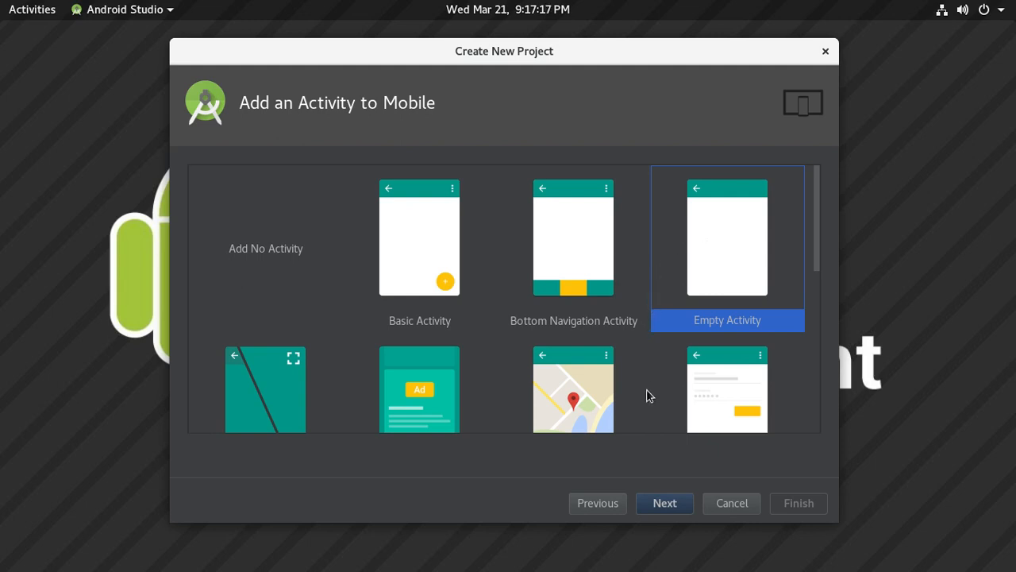
pyautogui.click(672, 503)
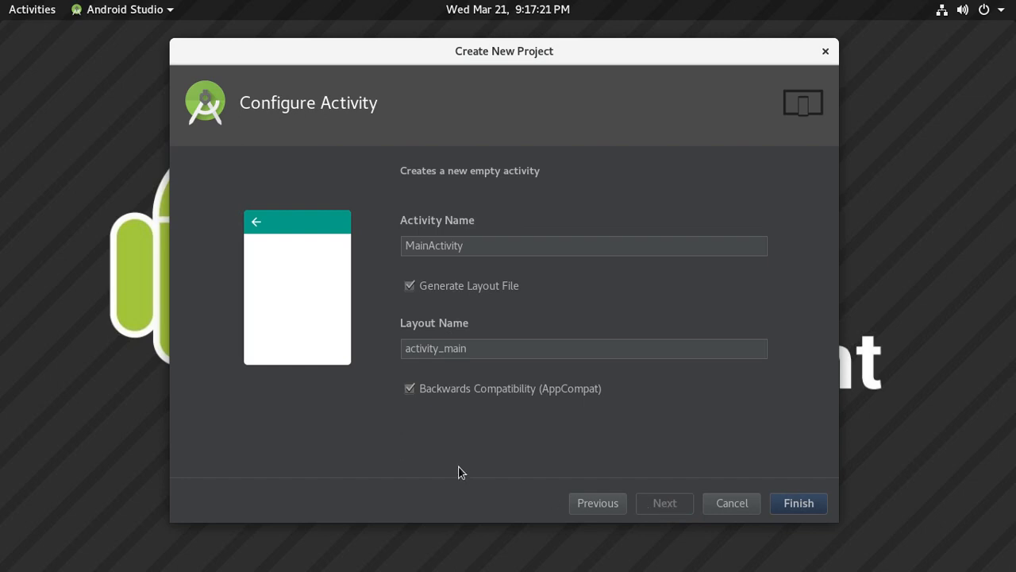
# - Inspect the activity's layout name, and turn the Generate Layout File option off and back on
pyautogui.click(433, 349)
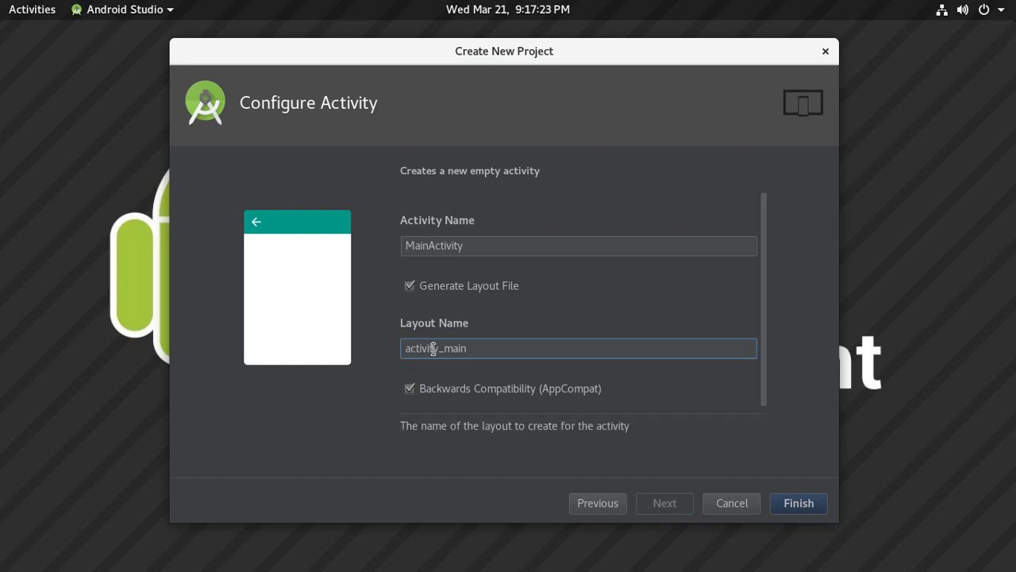
pyautogui.doubleClick(433, 350)
pyautogui.click(433, 349)
pyautogui.doubleClick(456, 347)
pyautogui.click(503, 352)
pyautogui.click(409, 285)
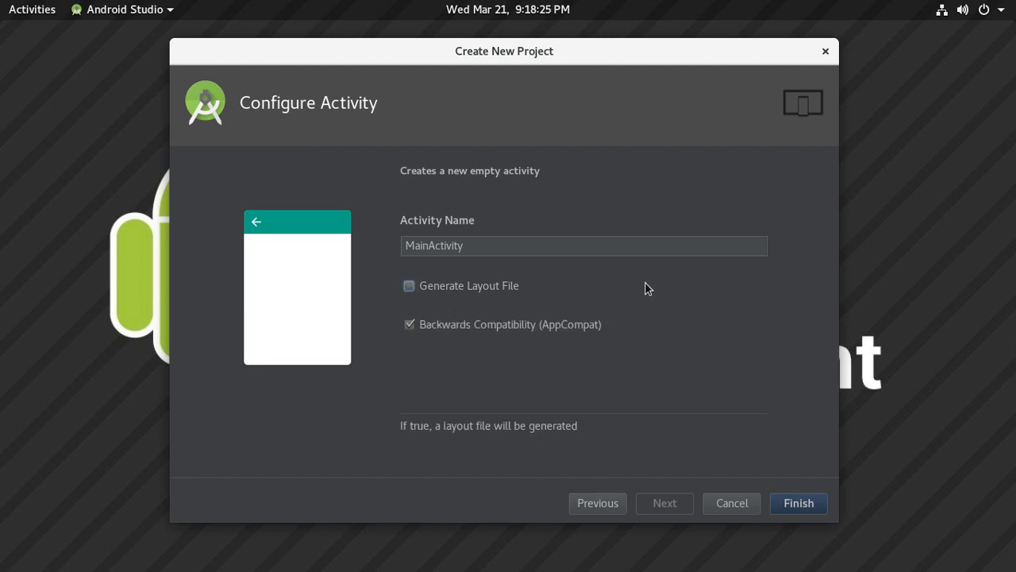
pyautogui.click(493, 288)
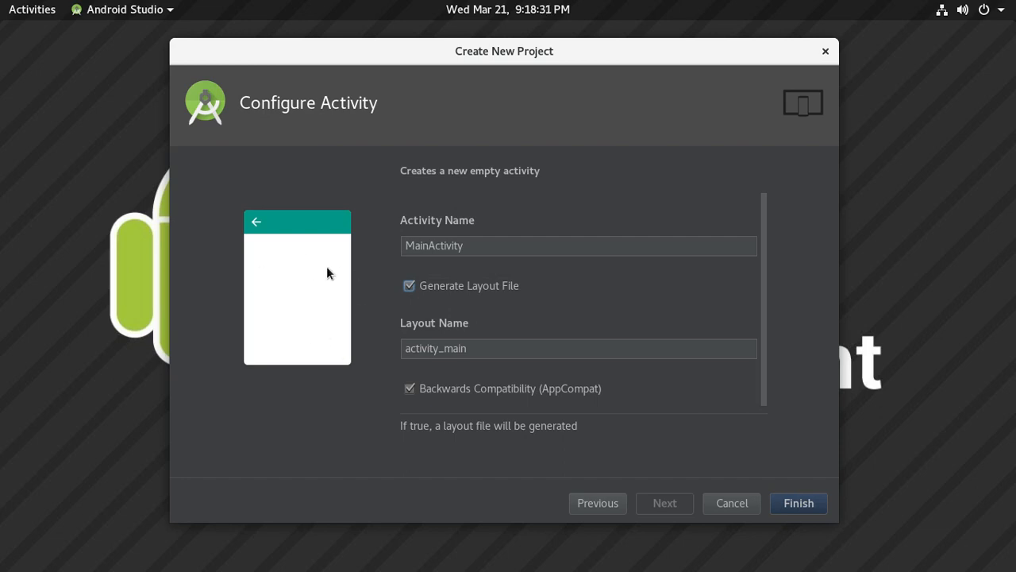
# - Finish creating the project with MainActivity and the activity_main layout, and dismiss the Tip of the Day
pyautogui.click(811, 504)
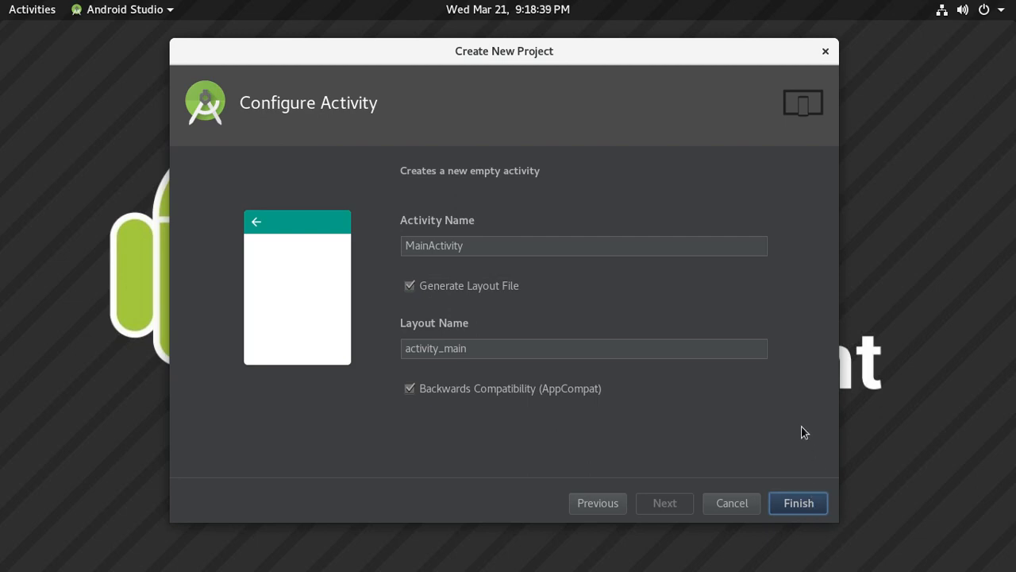
pyautogui.click(799, 503)
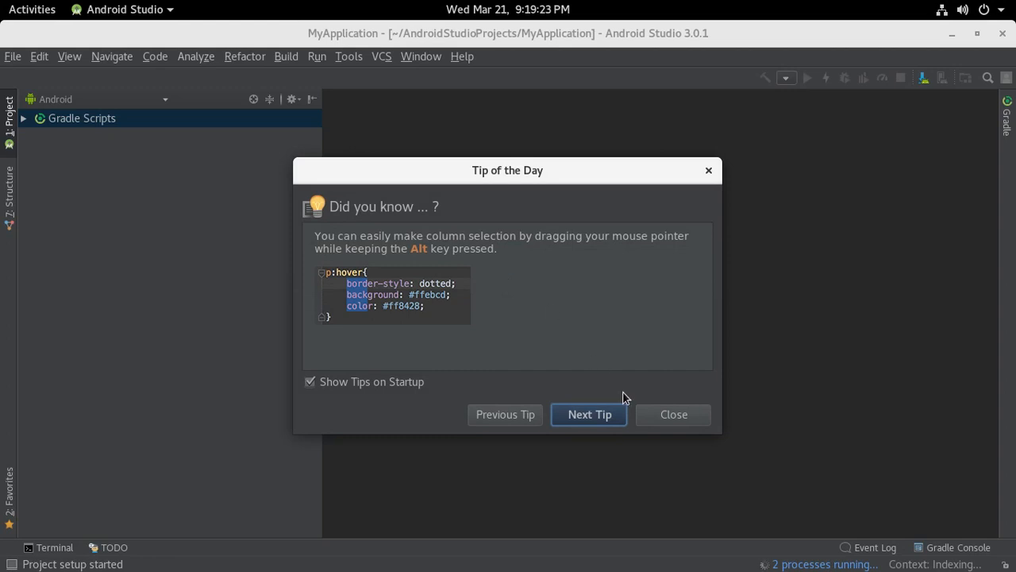
pyautogui.click(643, 417)
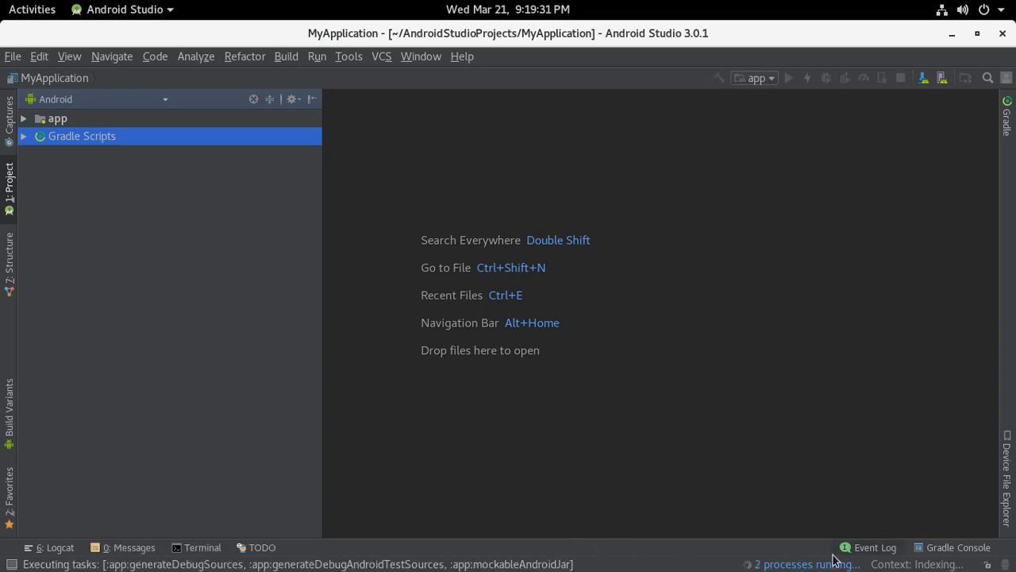
# - Check the background tasks running during project setup and hide their list
pyautogui.click(789, 565)
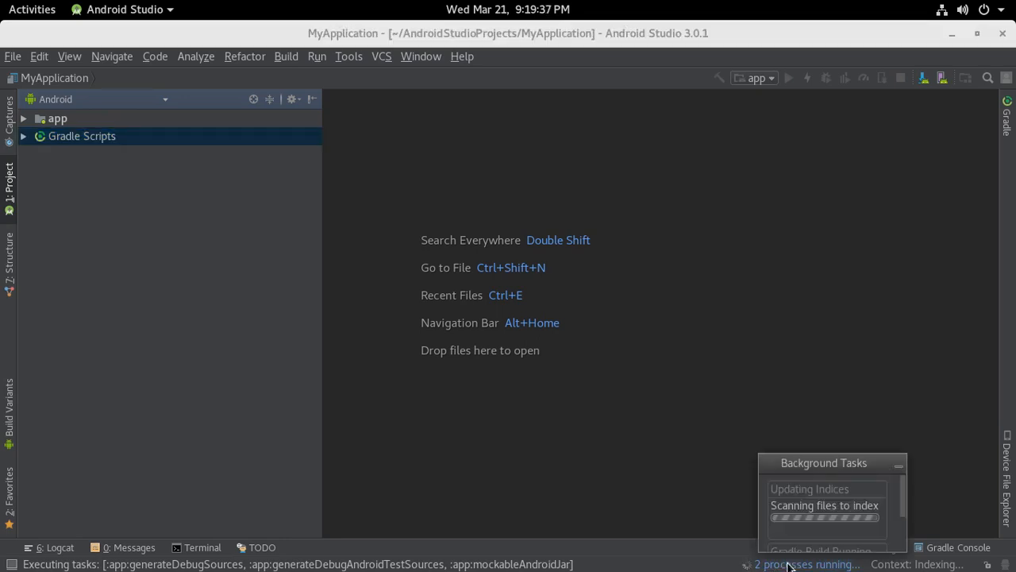
pyautogui.click(788, 565)
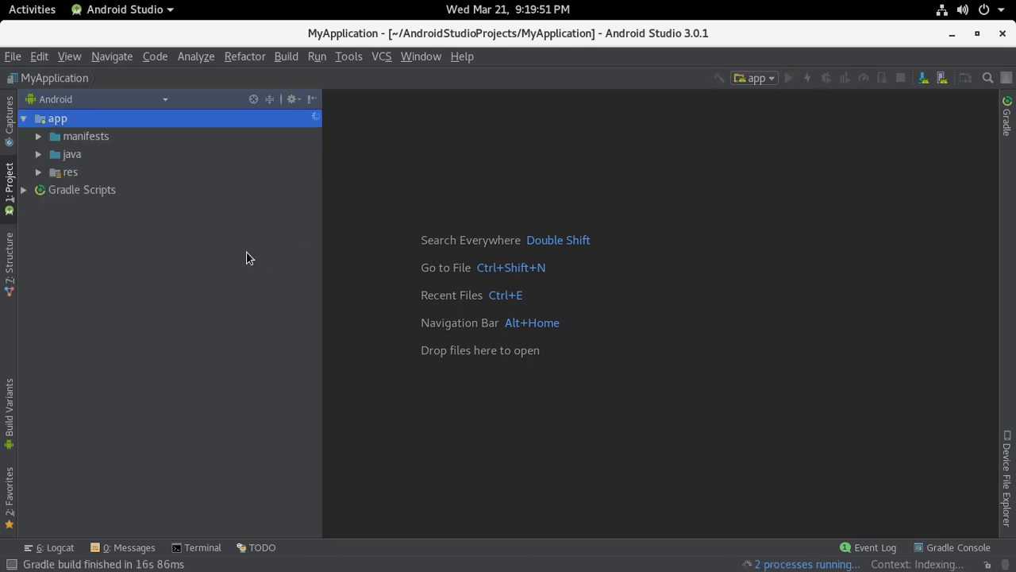
# - Expand the app module and its manifests folder in the project tree, and open AndroidManifest.xml
pyautogui.click(101, 119)
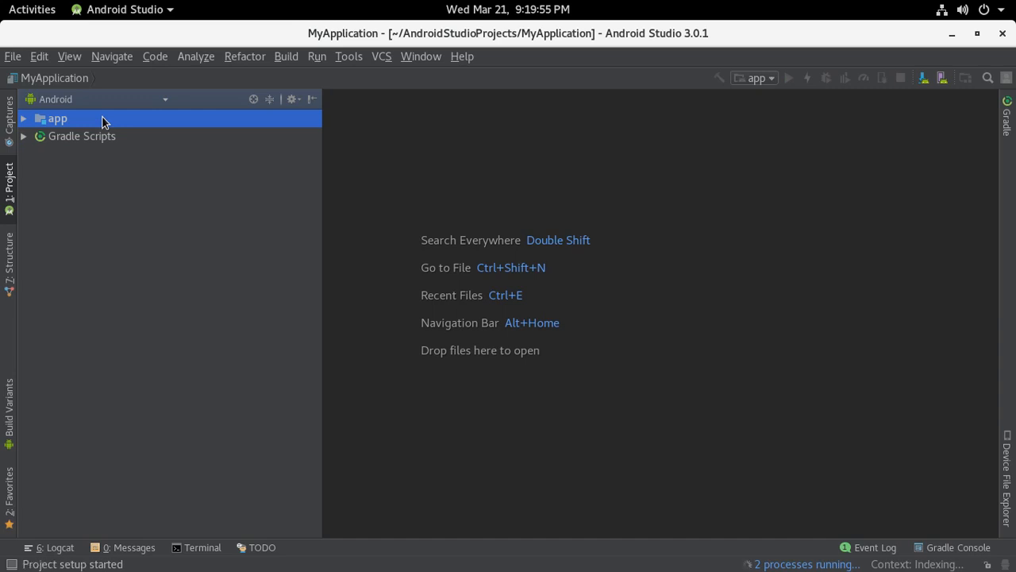
pyautogui.click(23, 119)
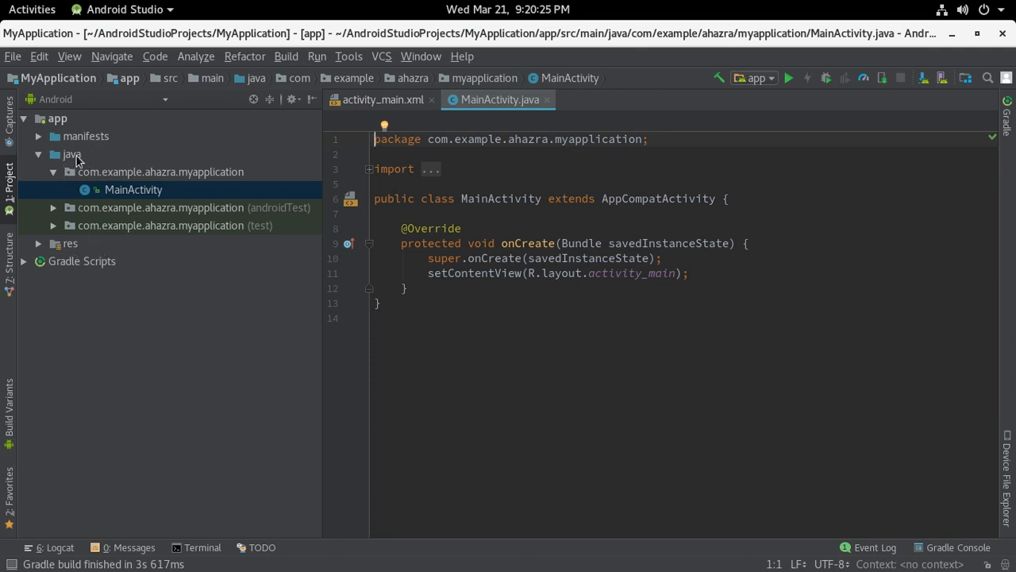
pyautogui.click(38, 139)
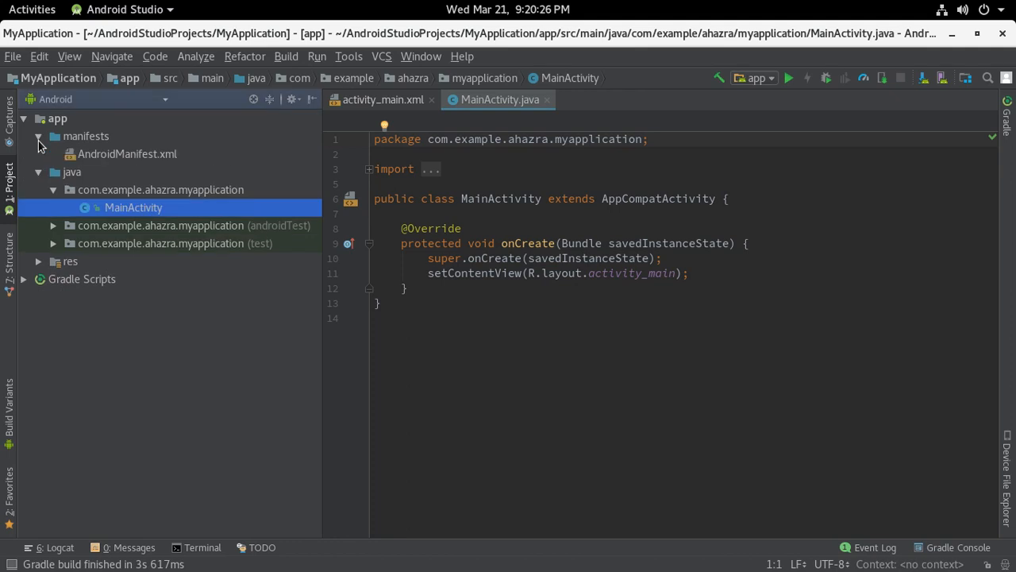
pyautogui.click(131, 160)
pyautogui.doubleClick(131, 156)
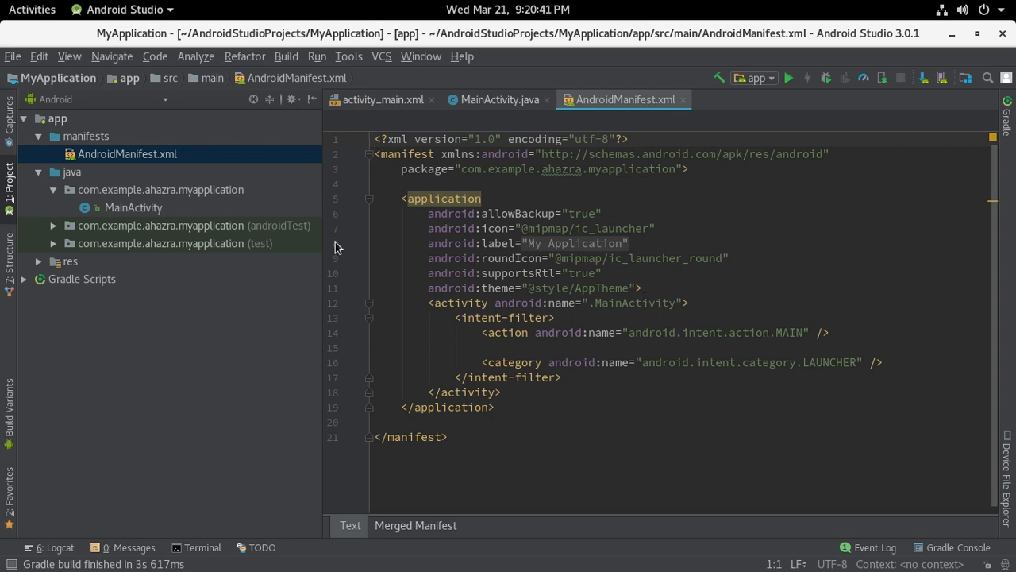
# - Close AndroidManifest.xml with the project tree kept visible, and switch the editor to activity_main.xml
pyautogui.click(684, 99)
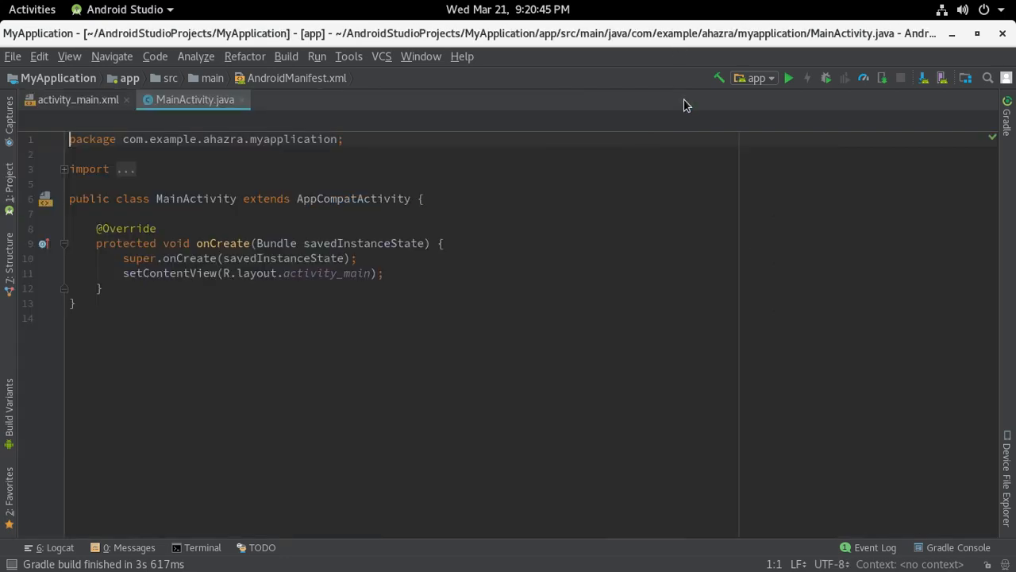
pyautogui.click(187, 102)
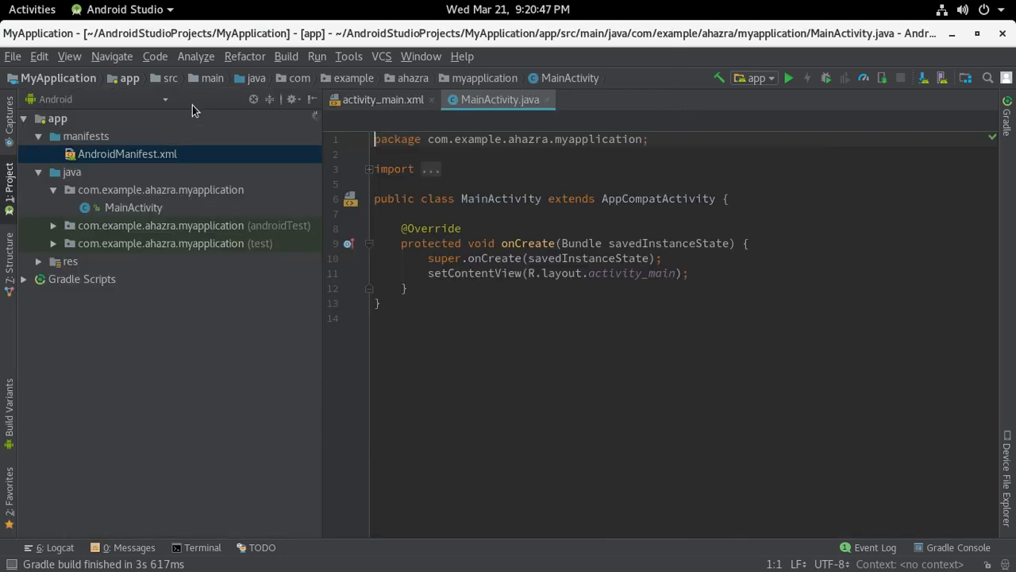
pyautogui.click(516, 102)
pyautogui.click(385, 100)
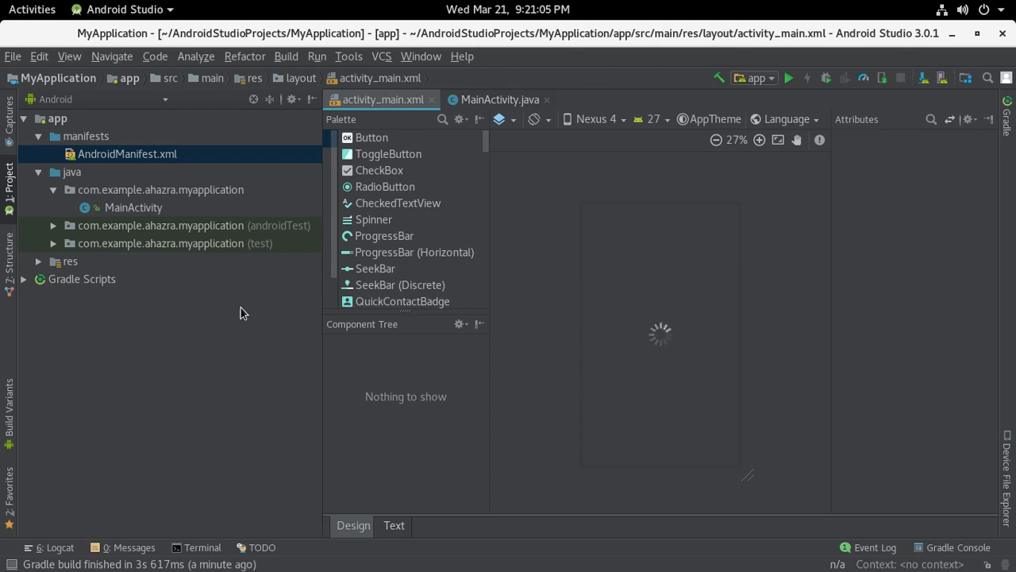
# - Expand the res and layout folders in the project tree and select activity_main.xml
pyautogui.click(38, 261)
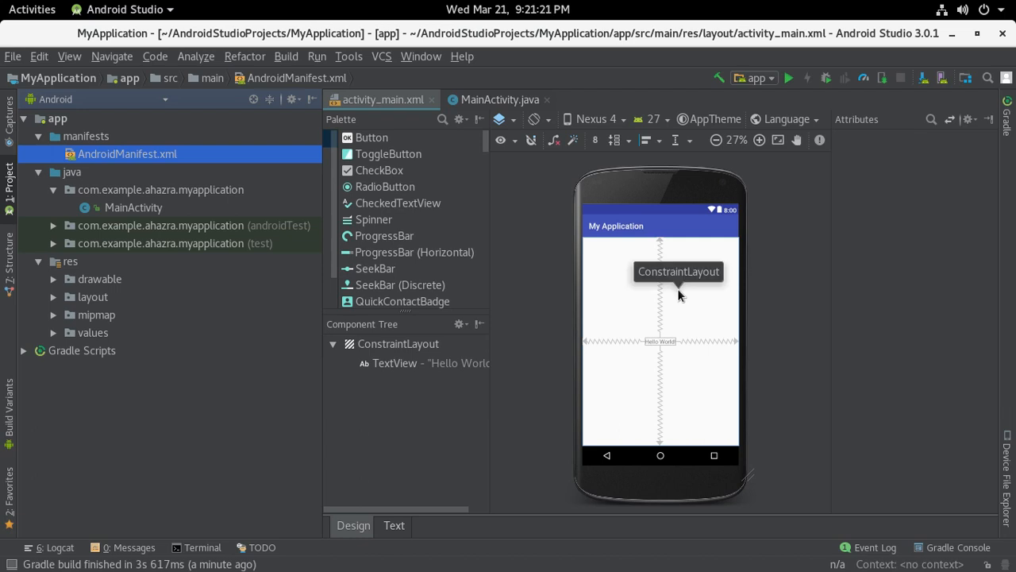
pyautogui.click(59, 299)
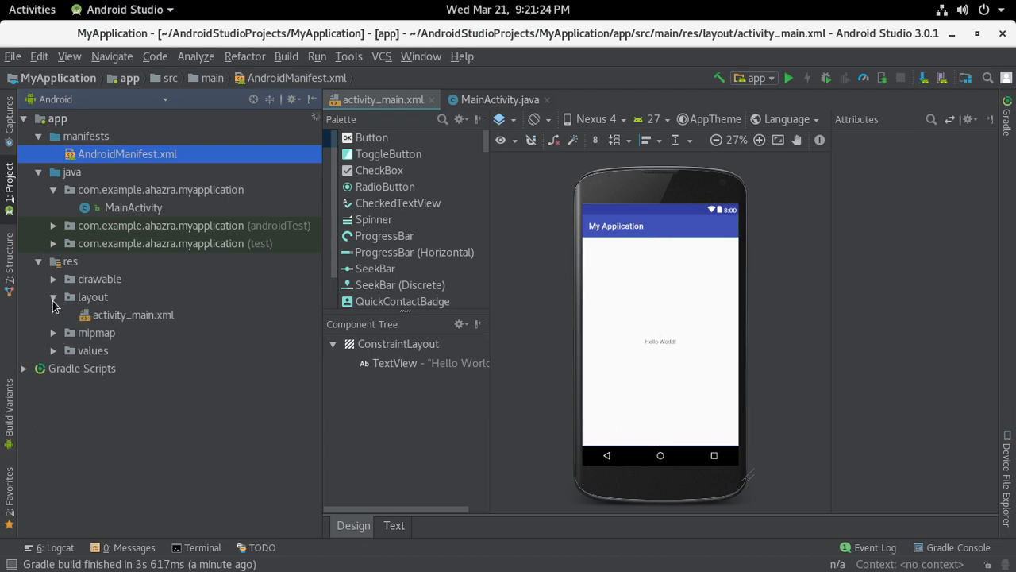
pyautogui.click(119, 316)
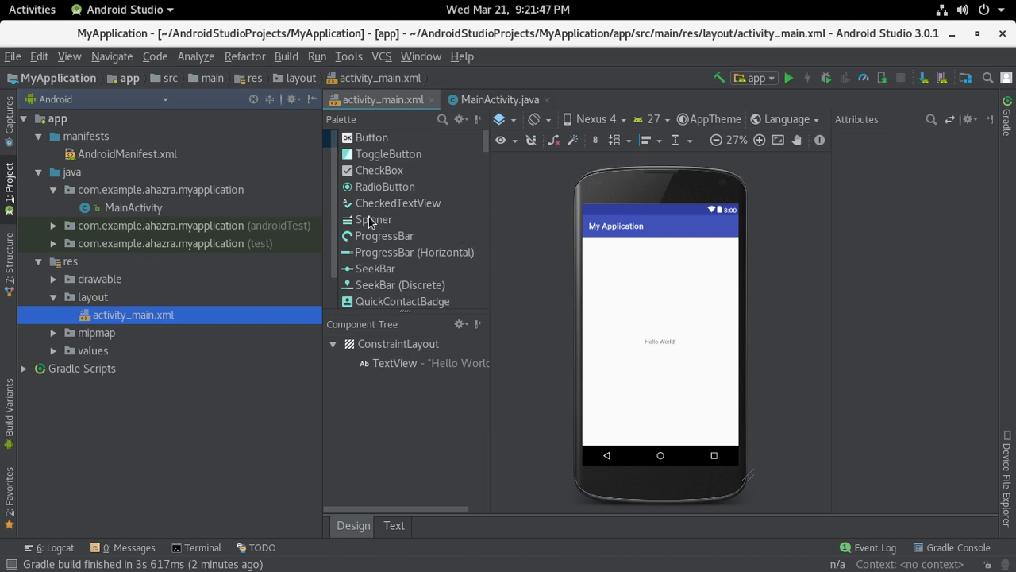
# - Show the XML source of activity_main.xml and hide the preview to examine the full TextView code
pyautogui.click(395, 525)
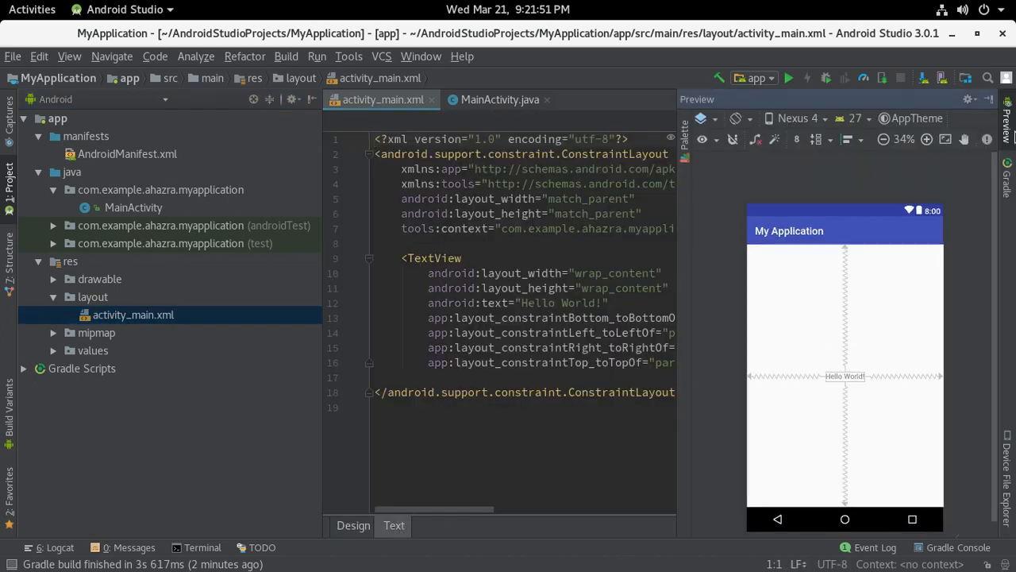
pyautogui.click(1007, 135)
pyautogui.click(774, 393)
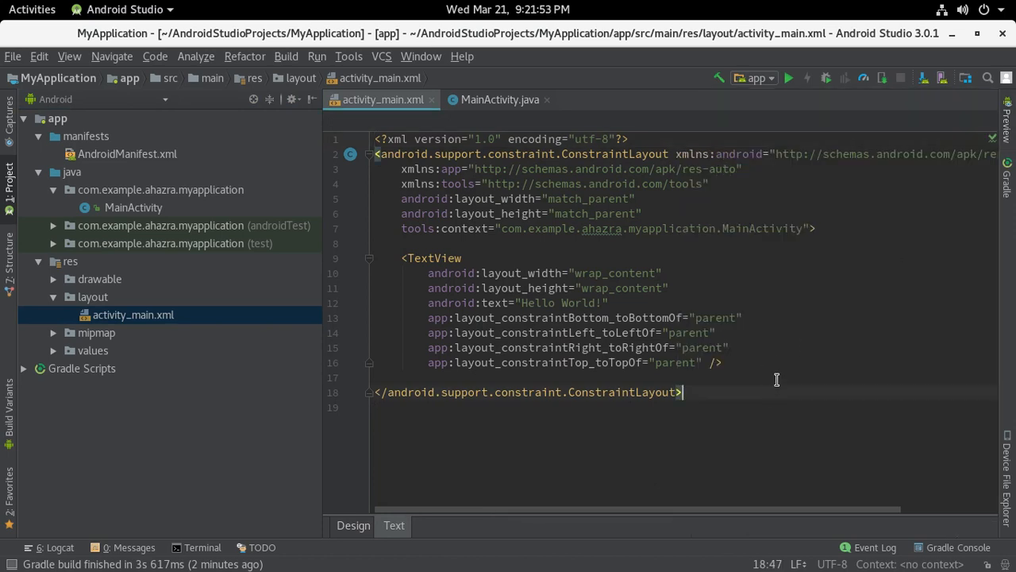
pyautogui.click(778, 377)
pyautogui.click(779, 362)
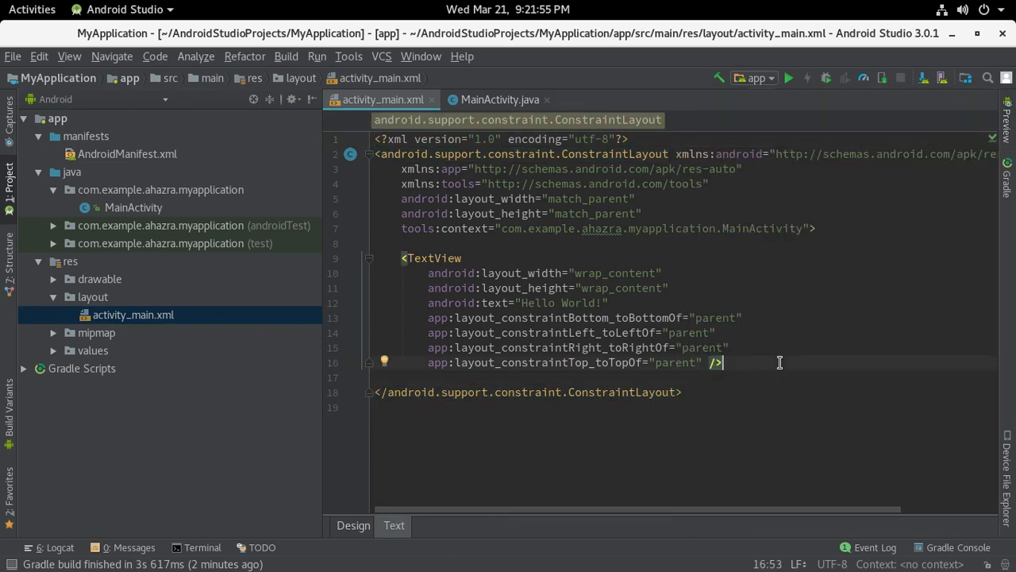
# - Show the layout preview beside the XML code again, and switch the editor to MainActivity.java
pyautogui.click(1007, 127)
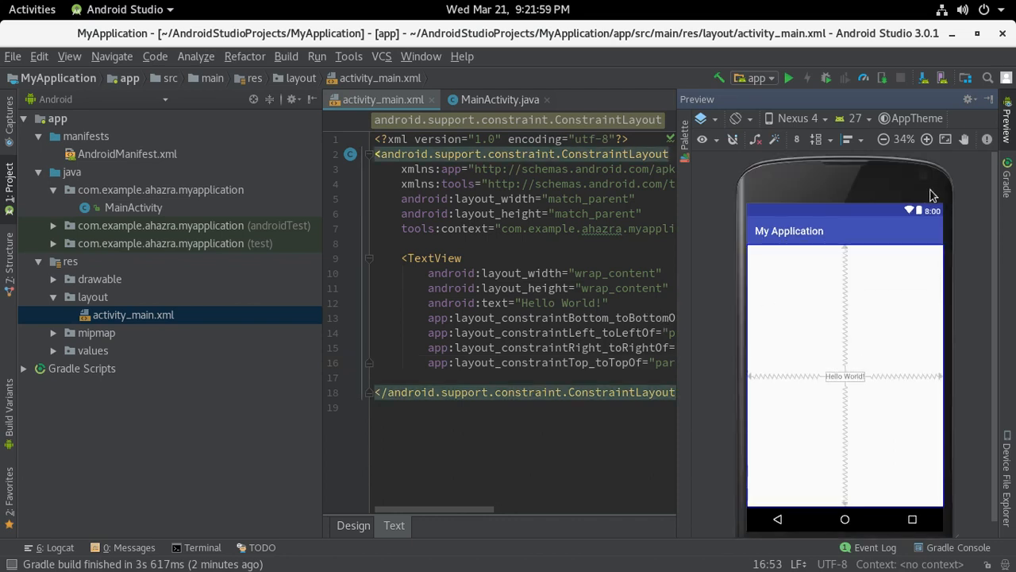
pyautogui.click(492, 102)
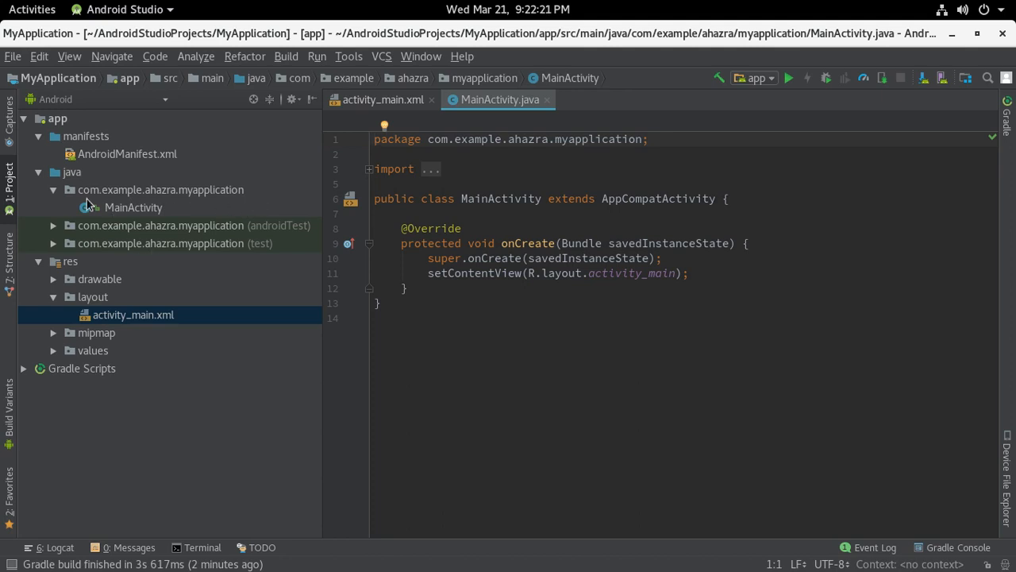
# - Select MainActivity and its package in the java folder, and look inside the androidTest package before collapsing it again
pyautogui.click(151, 208)
pyautogui.doubleClick(162, 215)
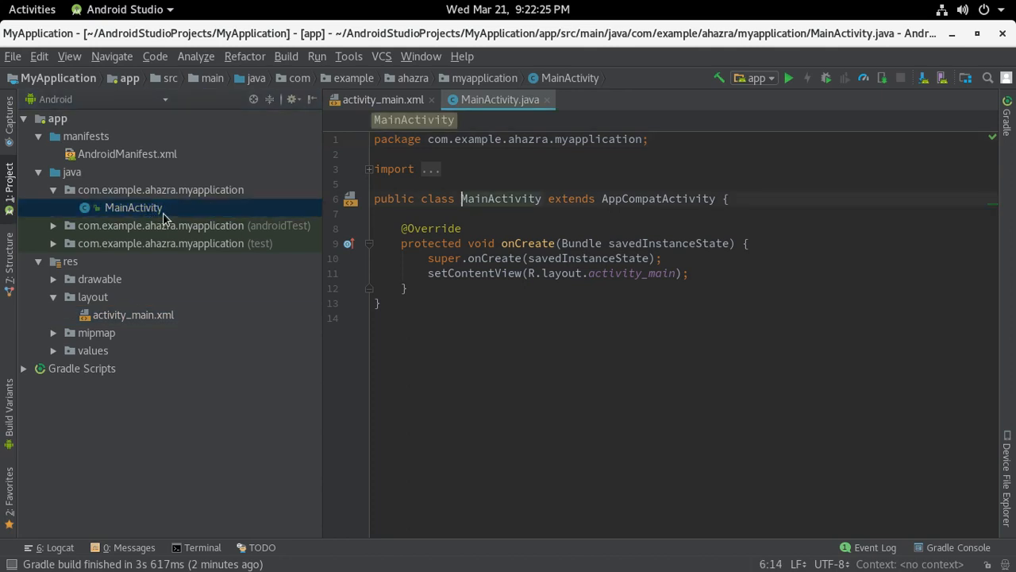
pyautogui.click(166, 216)
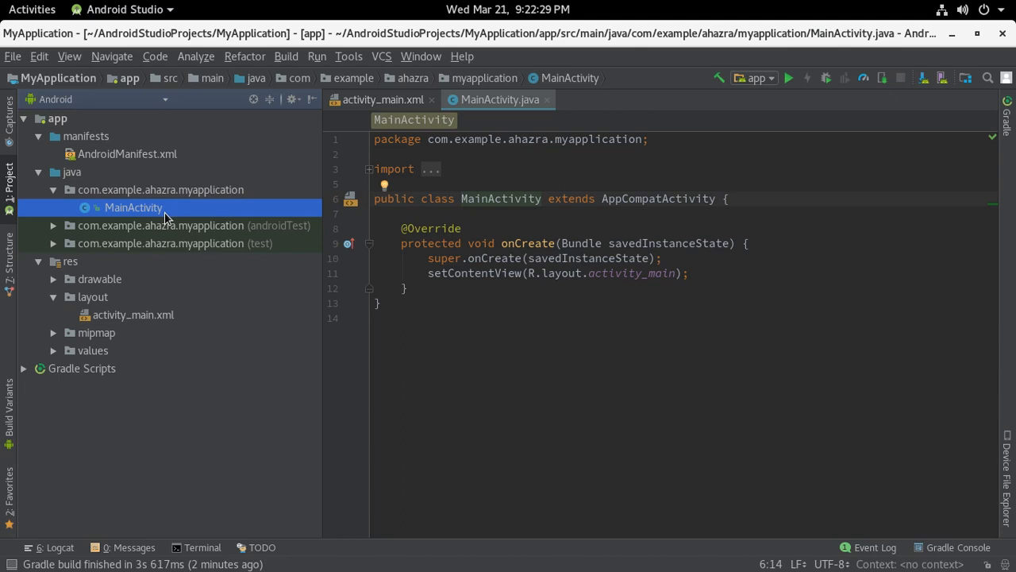
pyautogui.click(124, 194)
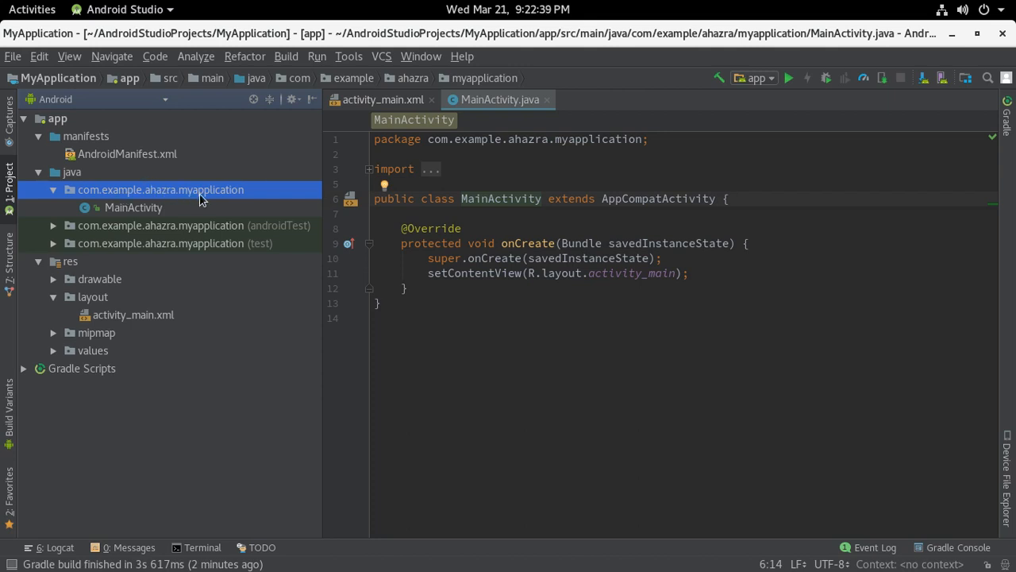
pyautogui.click(54, 228)
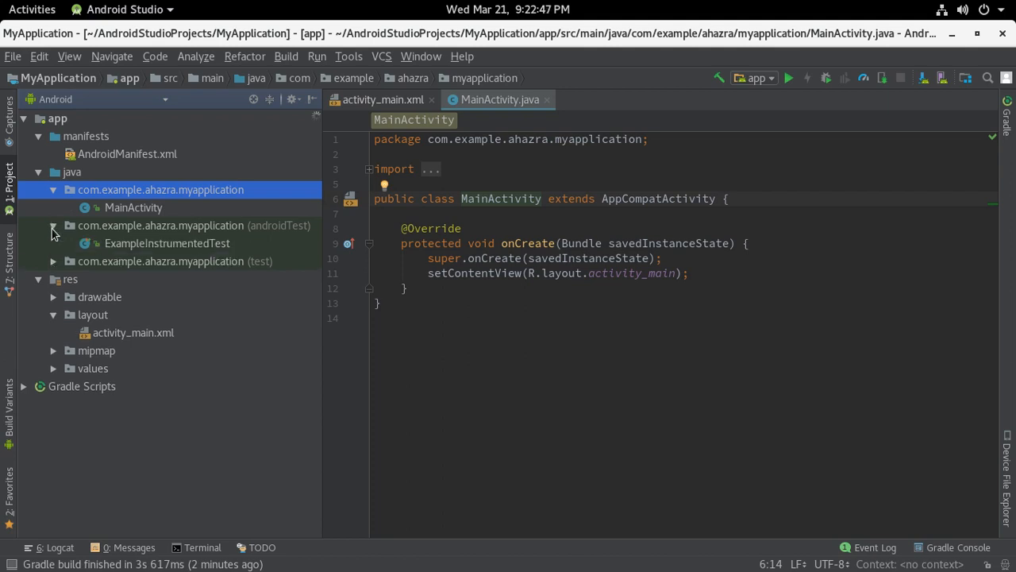
pyautogui.click(53, 230)
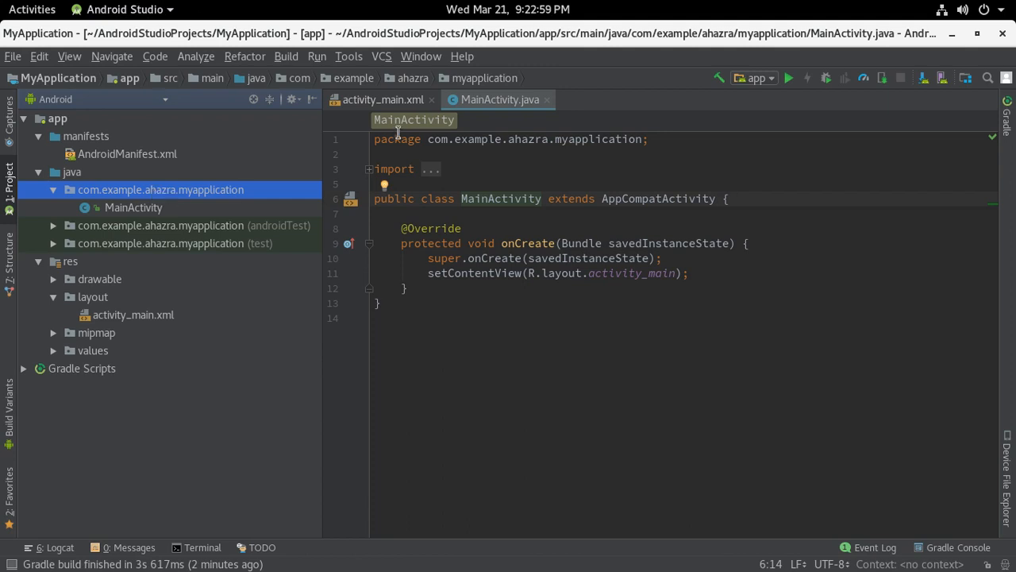
# - Compare activity_main.xml with MainActivity.java and examine the setContentView line in the onCreate method
pyautogui.click(373, 104)
pyautogui.click(486, 100)
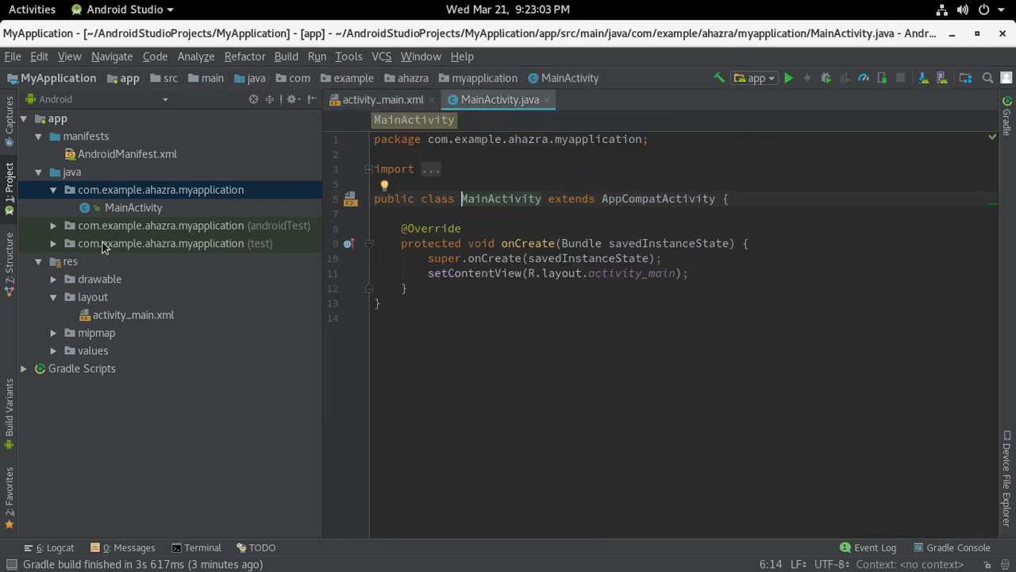
pyautogui.click(559, 273)
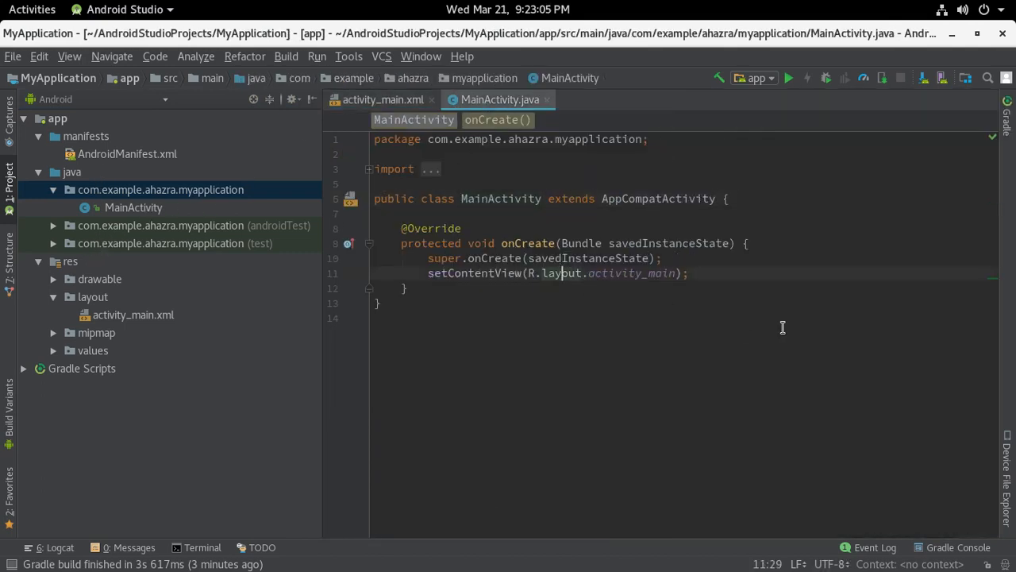
pyautogui.click(713, 255)
pyautogui.click(704, 273)
pyautogui.click(371, 102)
pyautogui.click(493, 97)
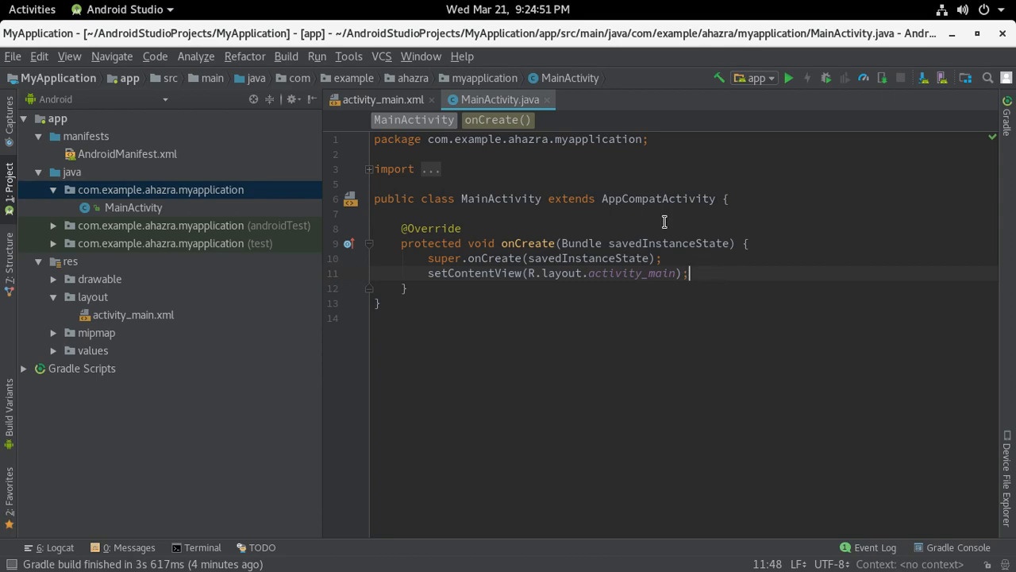
pyautogui.moveTo(3, 5)
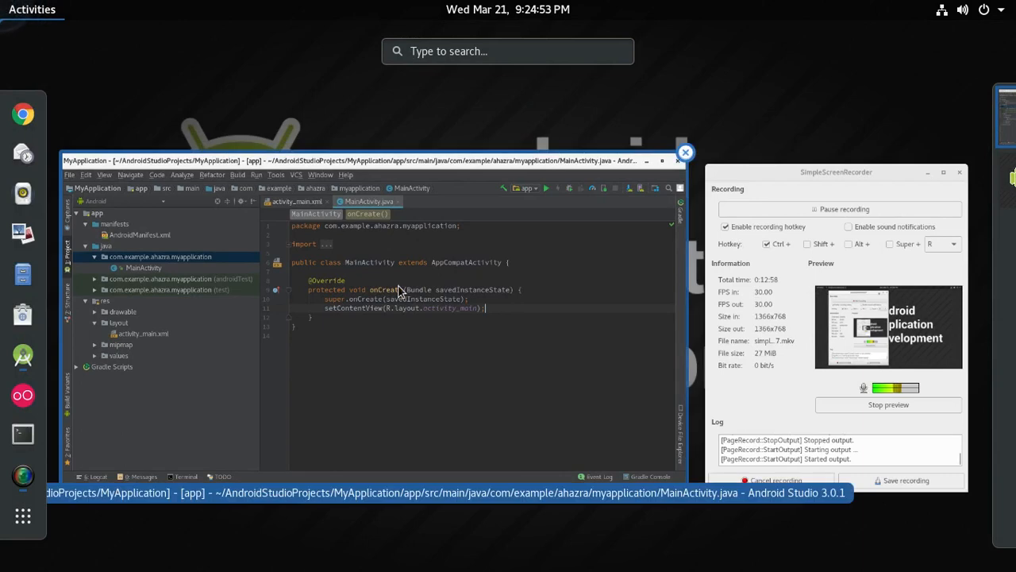
pyautogui.click(399, 291)
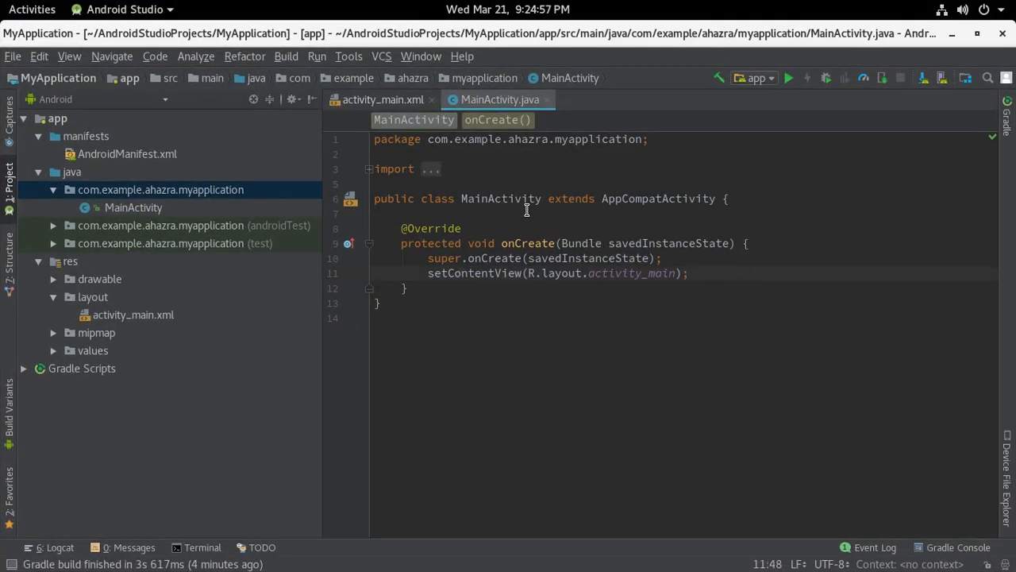
pyautogui.moveTo(3, 5)
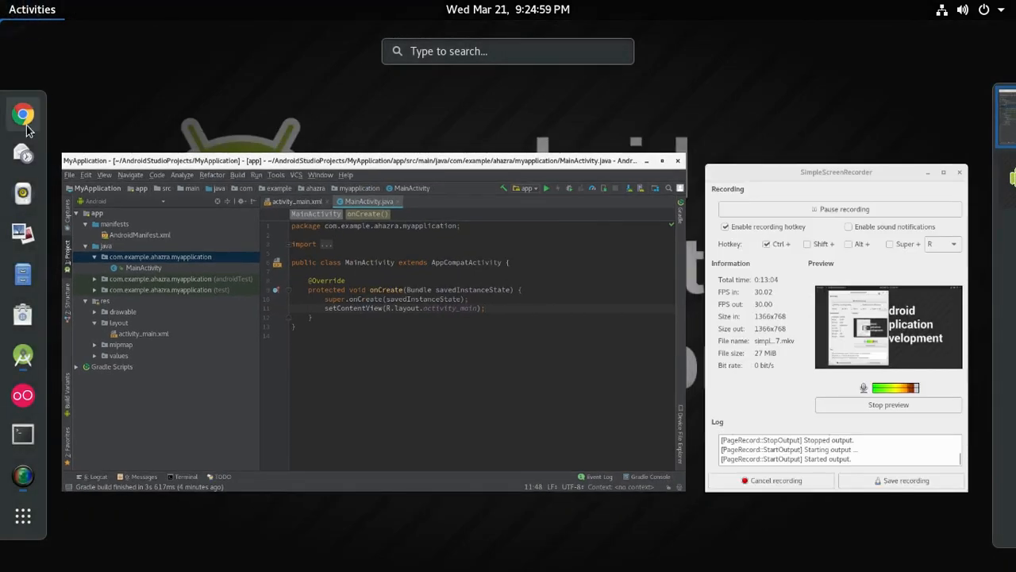
pyautogui.click(361, 316)
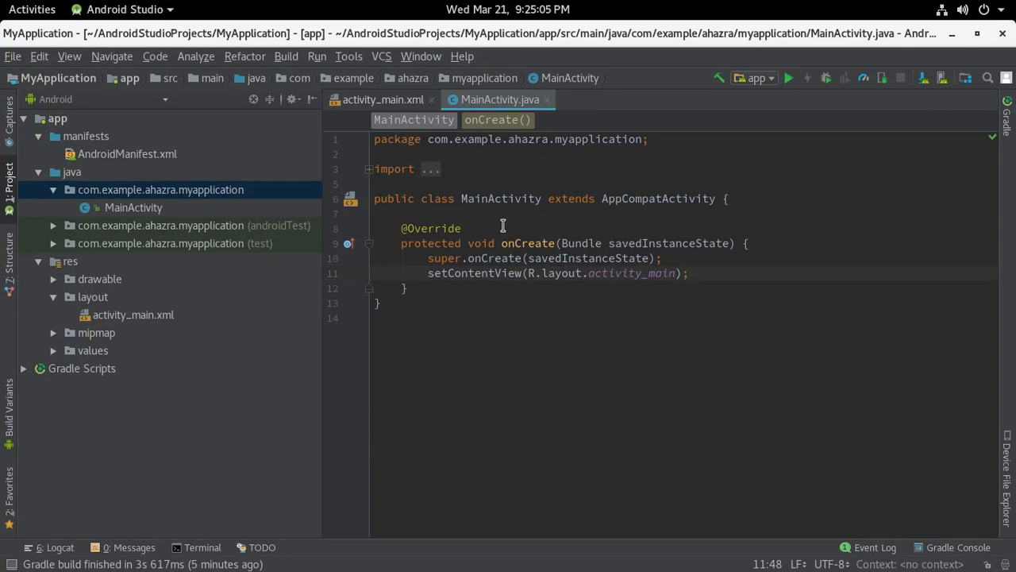
pyautogui.moveTo(2, 4)
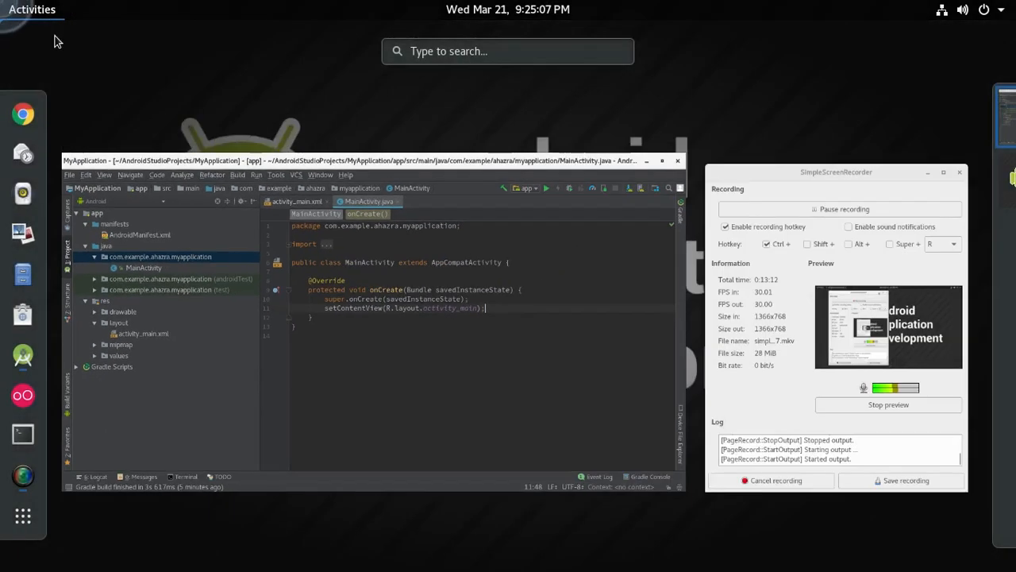
pyautogui.click(506, 322)
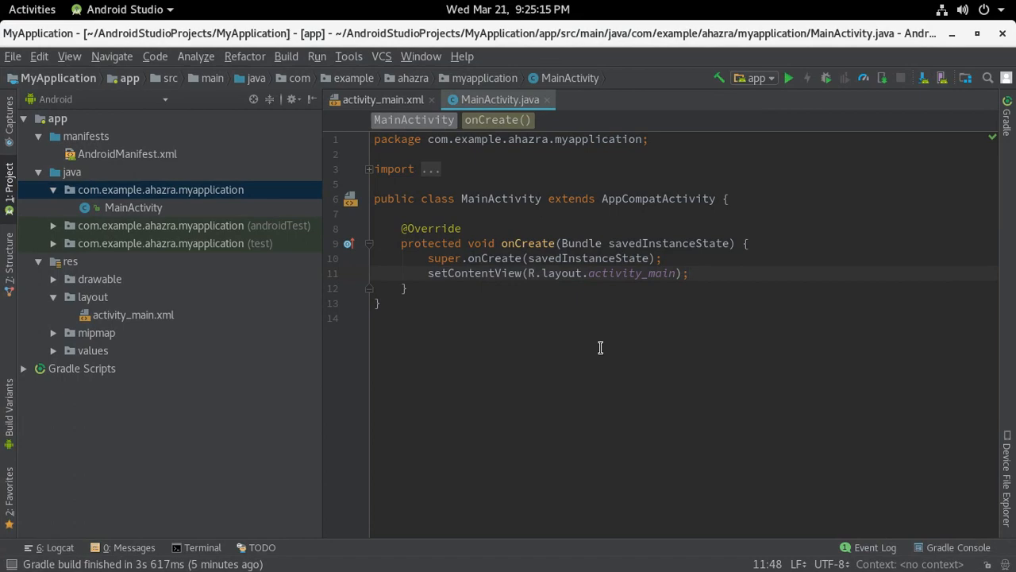
pyautogui.hotkey('alt', 'Tab')
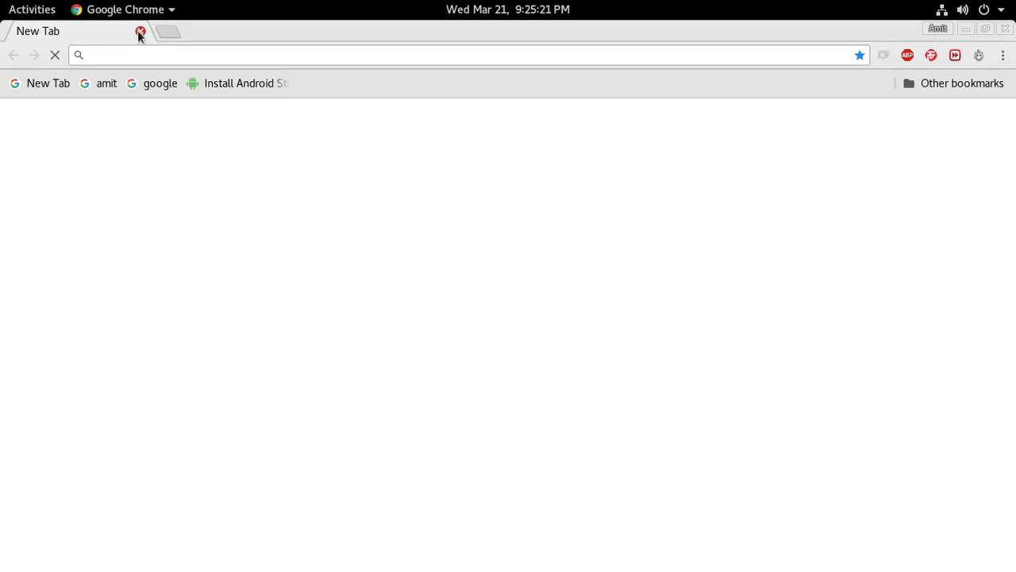
pyautogui.click(139, 32)
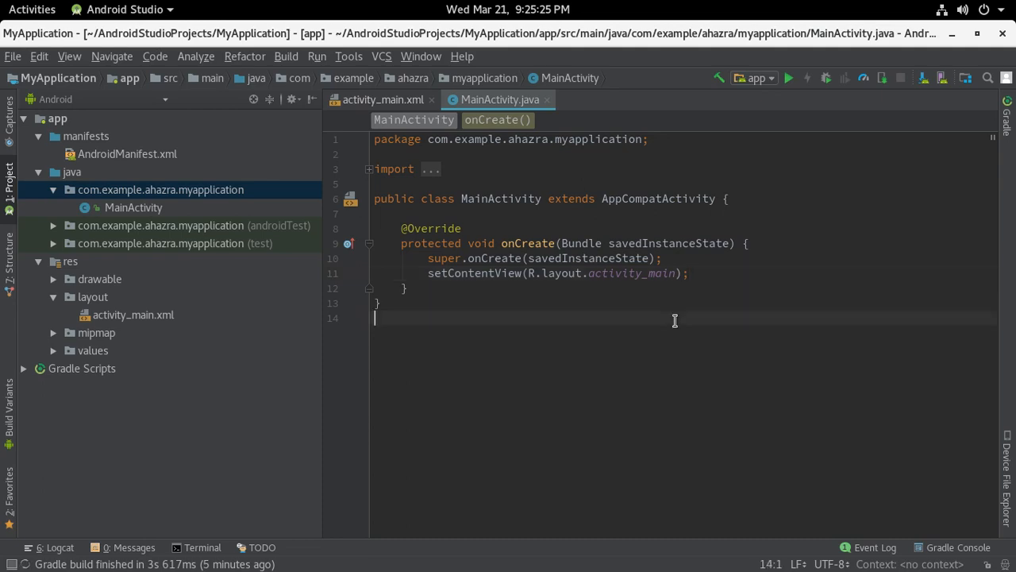
pyautogui.click(755, 294)
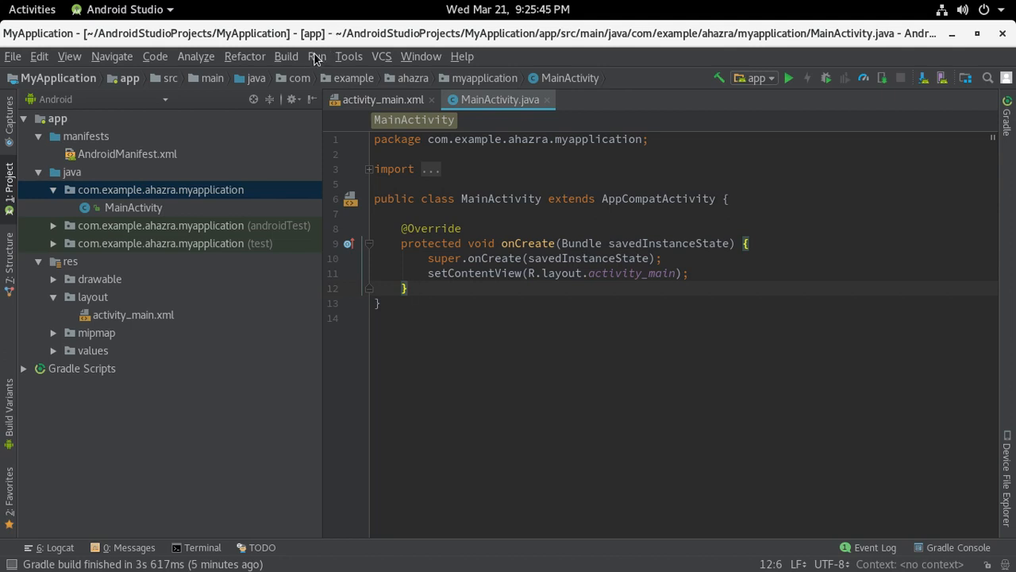
# - Open the Plugins page of the settings and search the plugins for "geny"
pyautogui.click(18, 59)
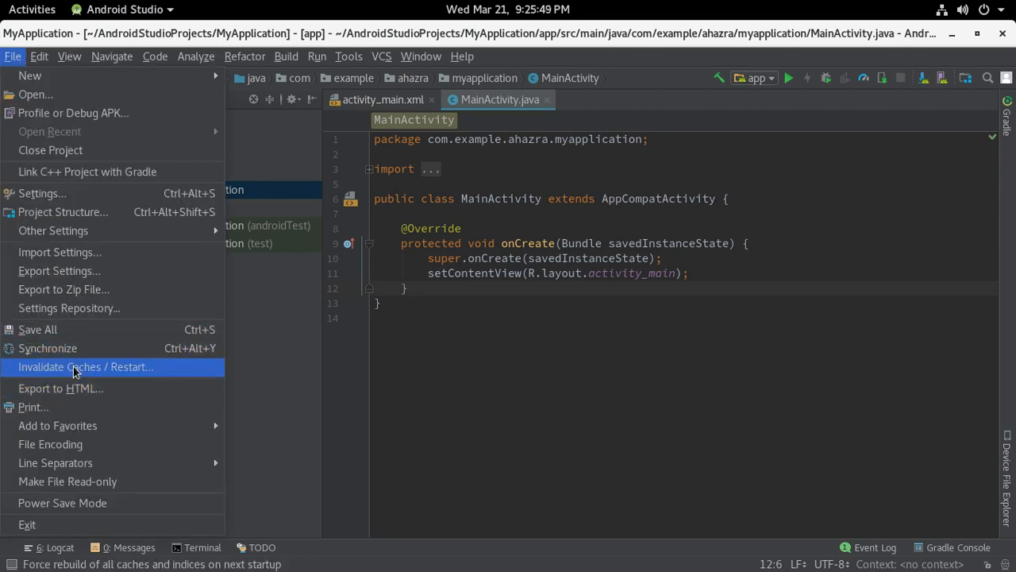
pyautogui.click(134, 198)
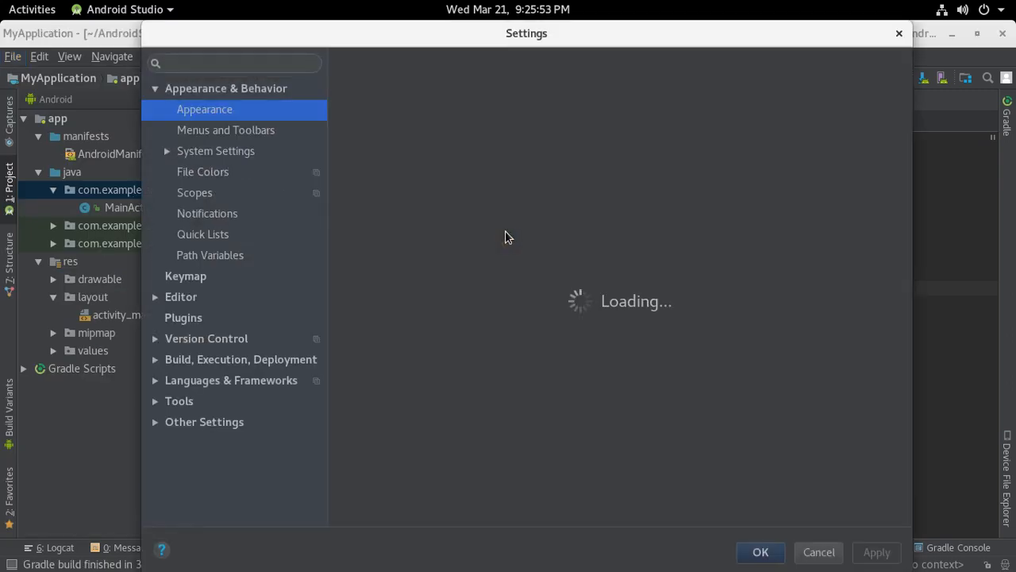
pyautogui.click(185, 320)
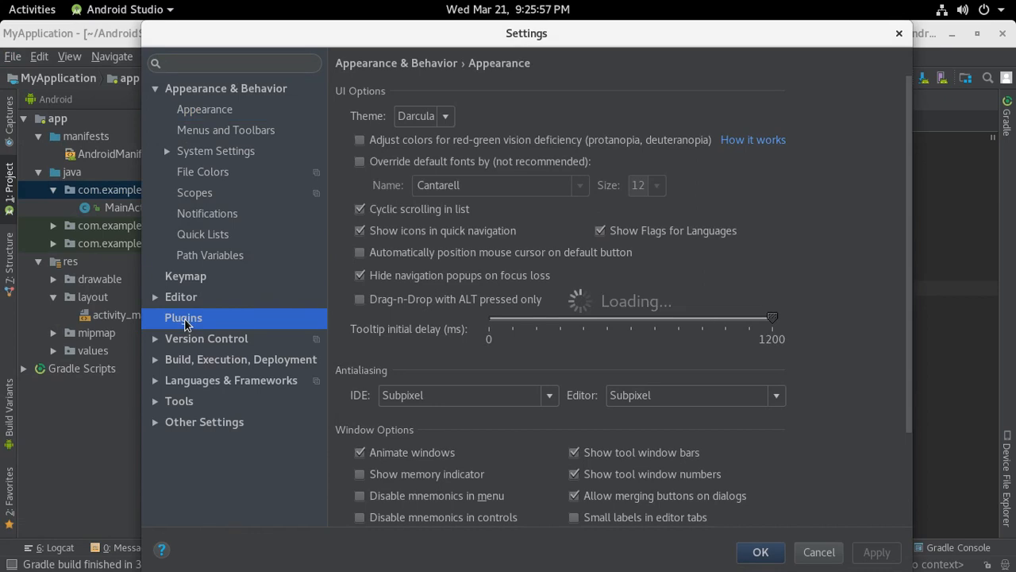
pyautogui.click(388, 88)
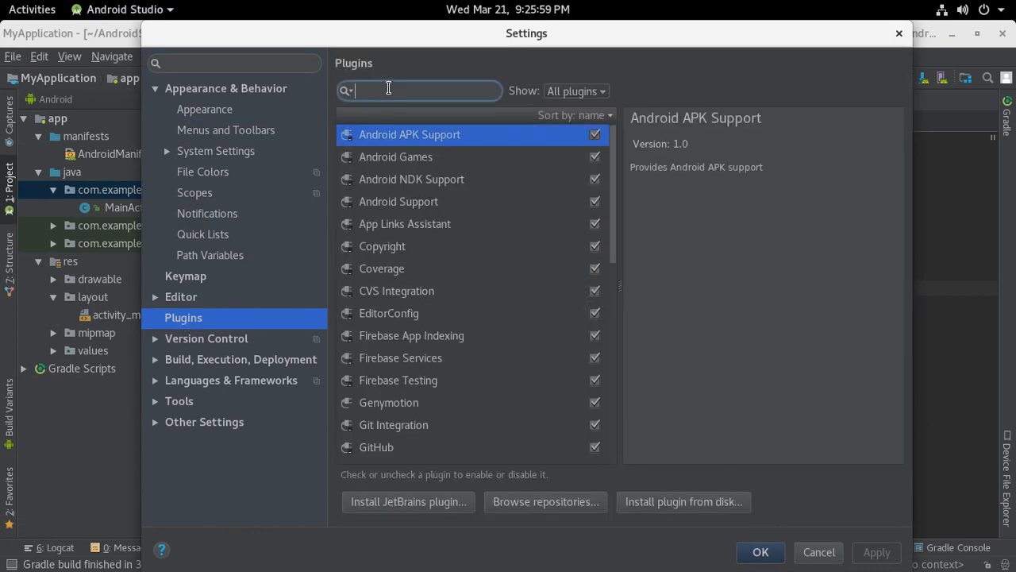
pyautogui.write('geny')
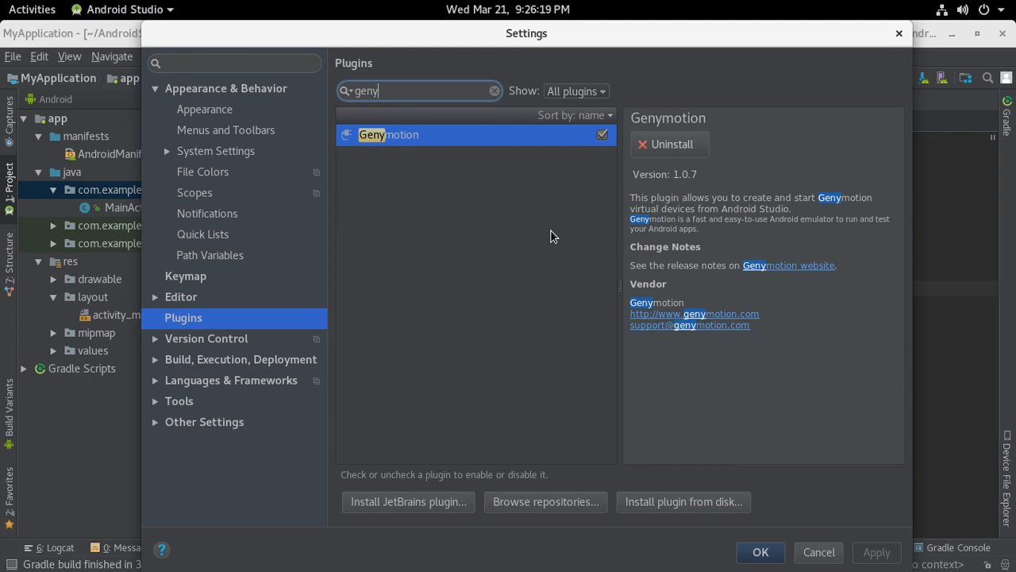
# - Browse to /opt/genymobile/genymotion in the file chooser for installing a plugin from disk, and dismiss the chooser without picking a file
pyautogui.click(669, 505)
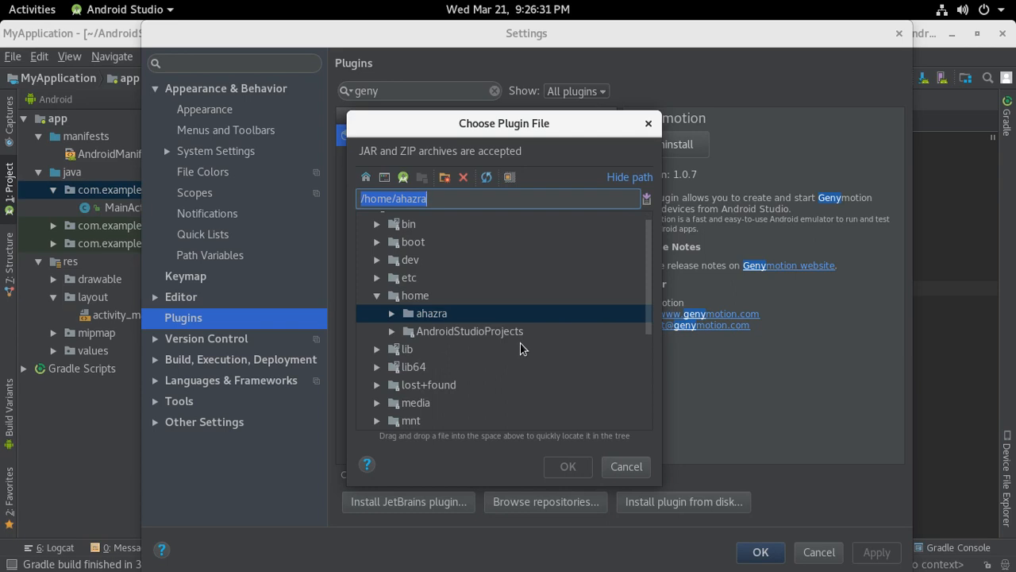
pyautogui.scroll(-4, 499, 350)
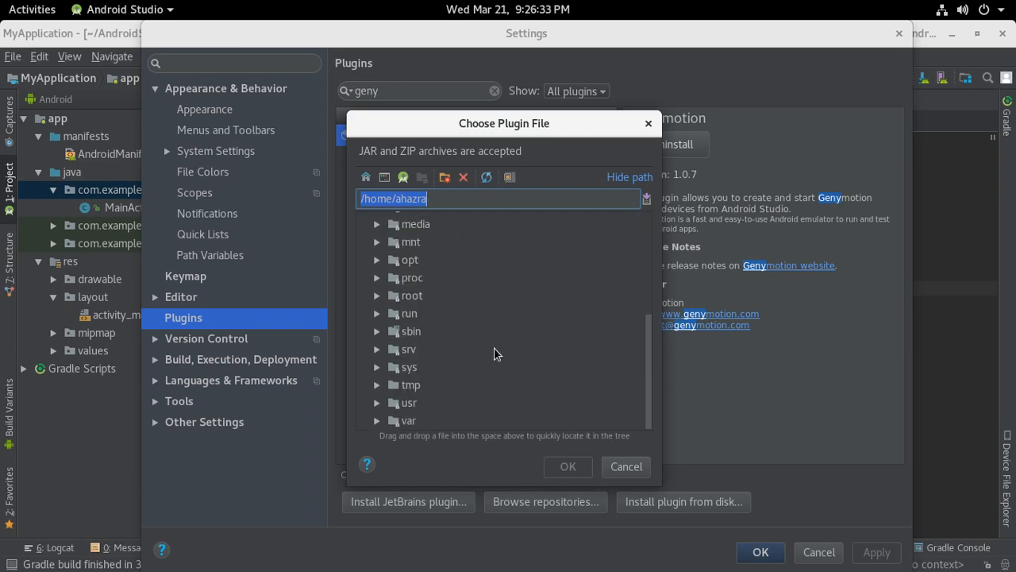
pyautogui.click(406, 266)
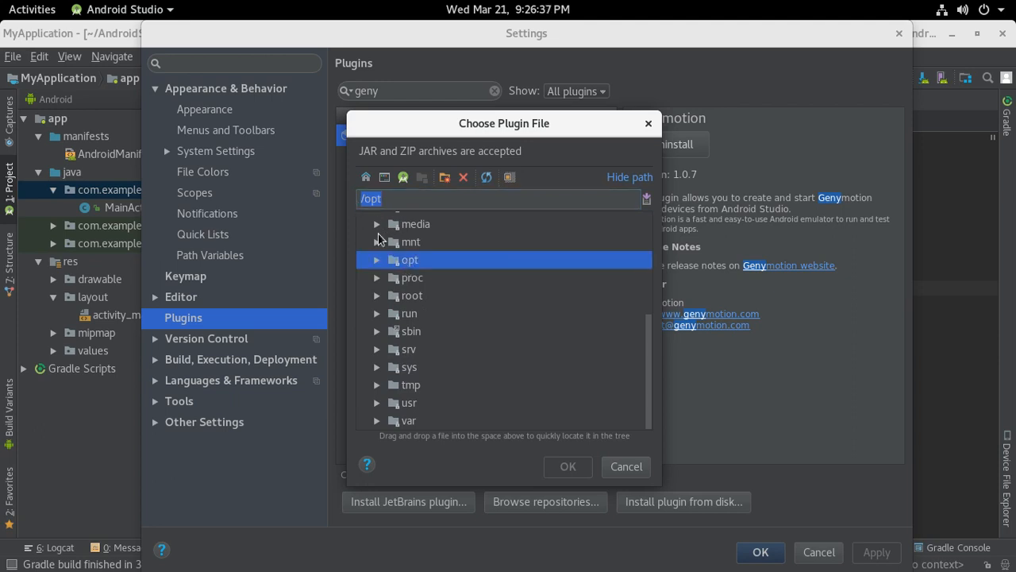
pyautogui.click(415, 270)
pyautogui.click(419, 264)
pyautogui.doubleClick(419, 265)
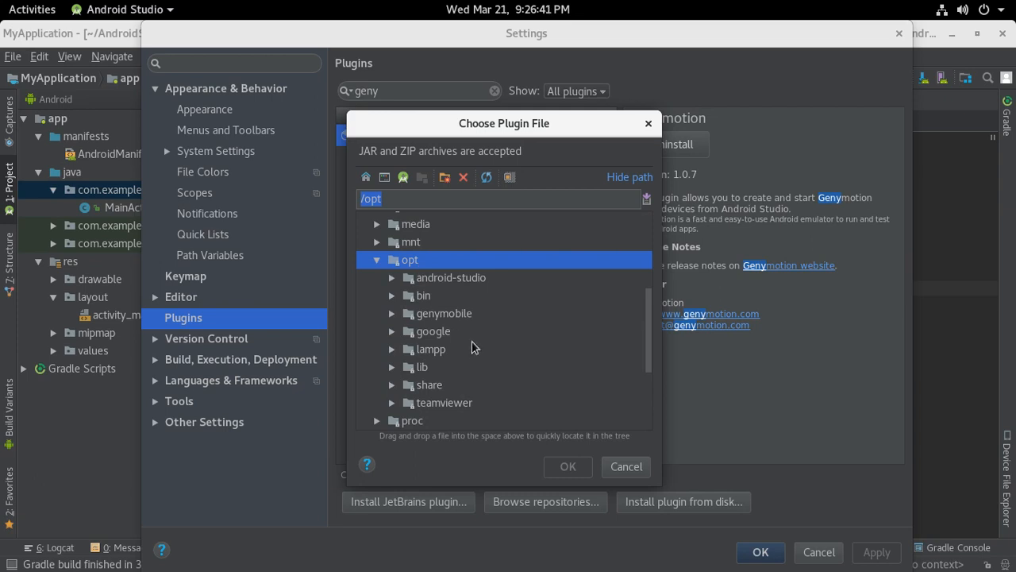
pyautogui.doubleClick(444, 314)
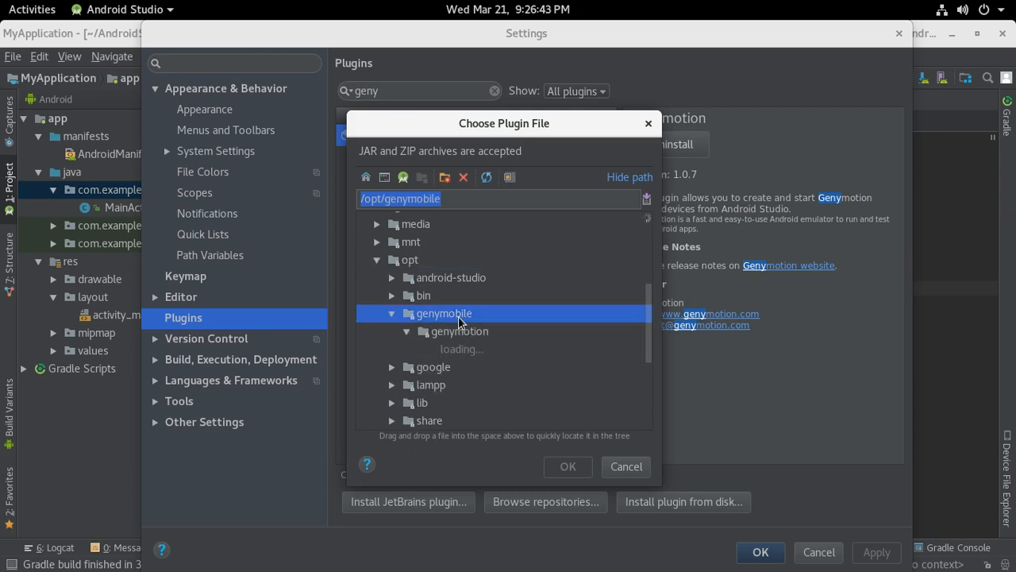
pyautogui.doubleClick(444, 314)
pyautogui.doubleClick(458, 314)
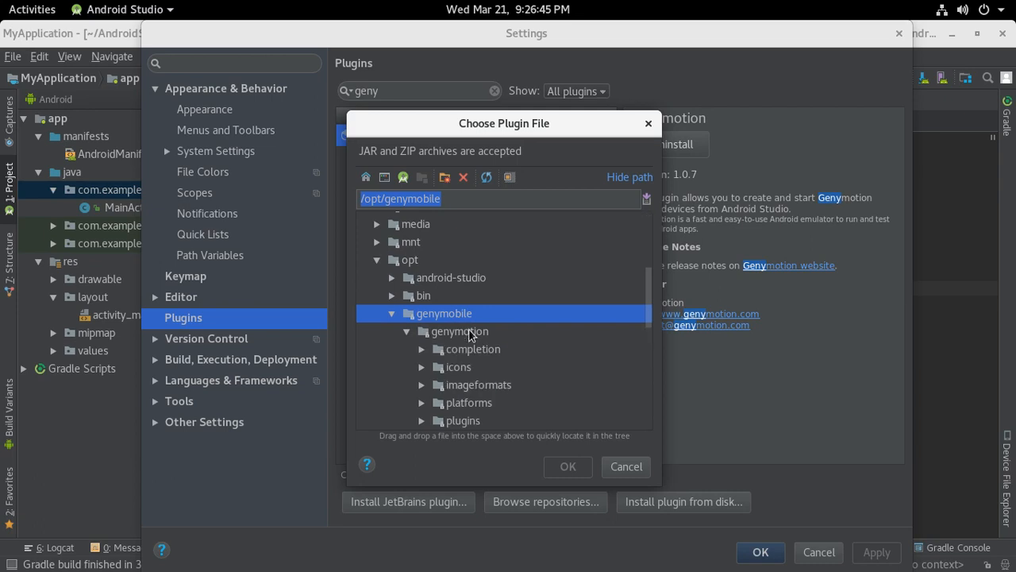
pyautogui.click(467, 332)
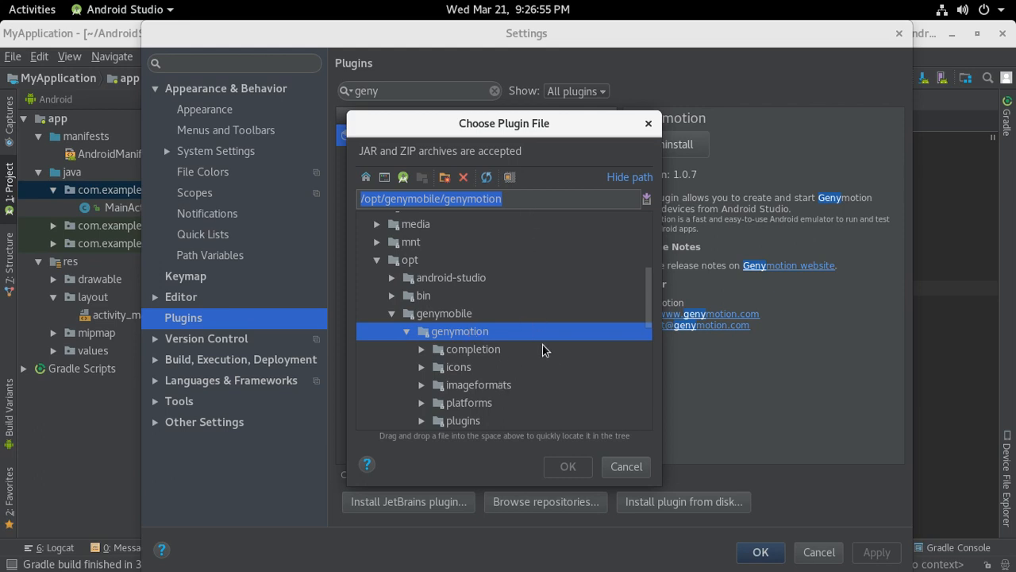
pyautogui.click(644, 120)
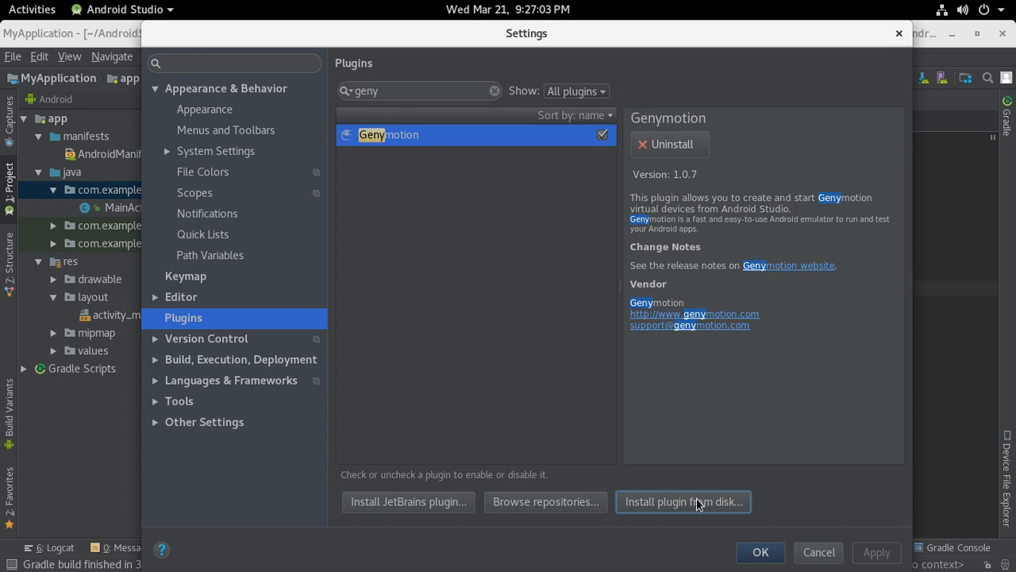
# - Clear the plugin search and close the Settings dialog without applying any changes
pyautogui.click(409, 90)
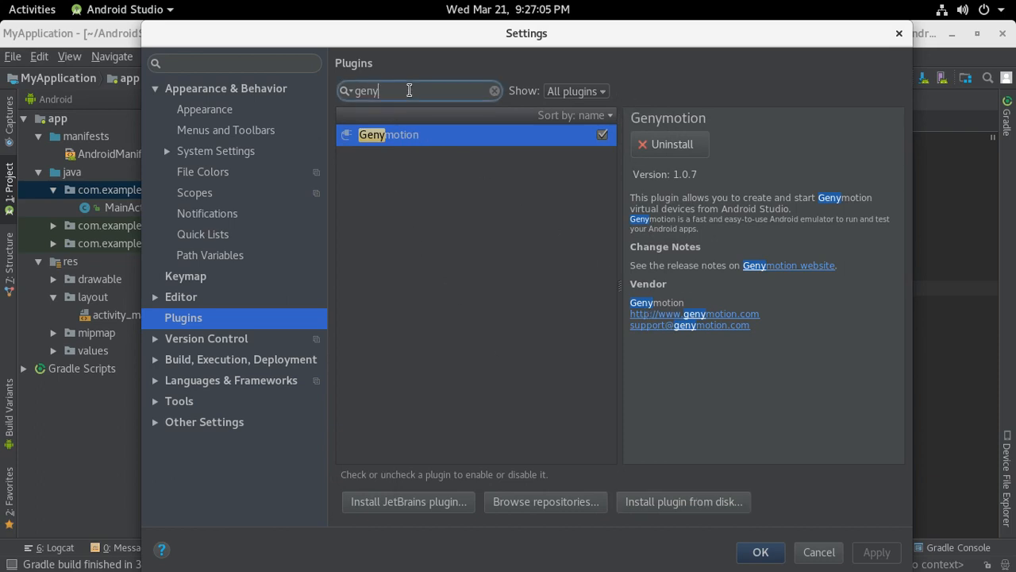
pyautogui.press('BackSpace')
pyautogui.press('BackSpace')
pyautogui.press('BackSpace')
pyautogui.press('BackSpace')
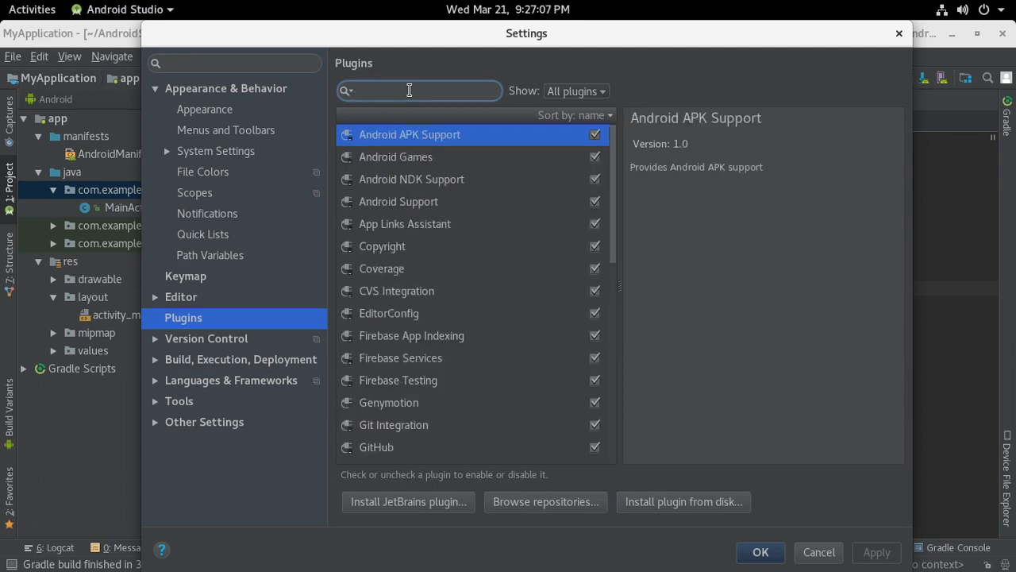
pyautogui.click(756, 333)
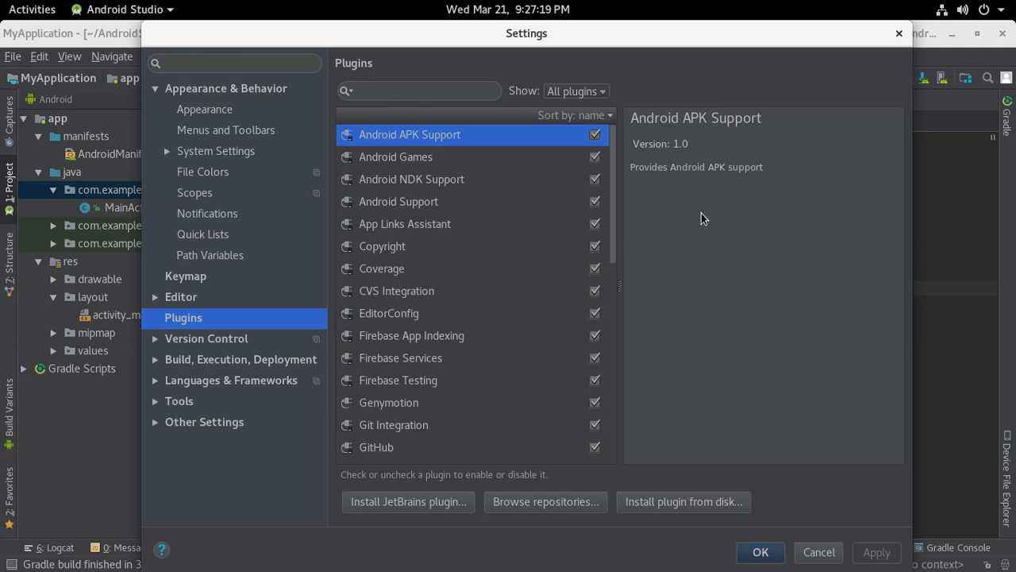
pyautogui.click(899, 33)
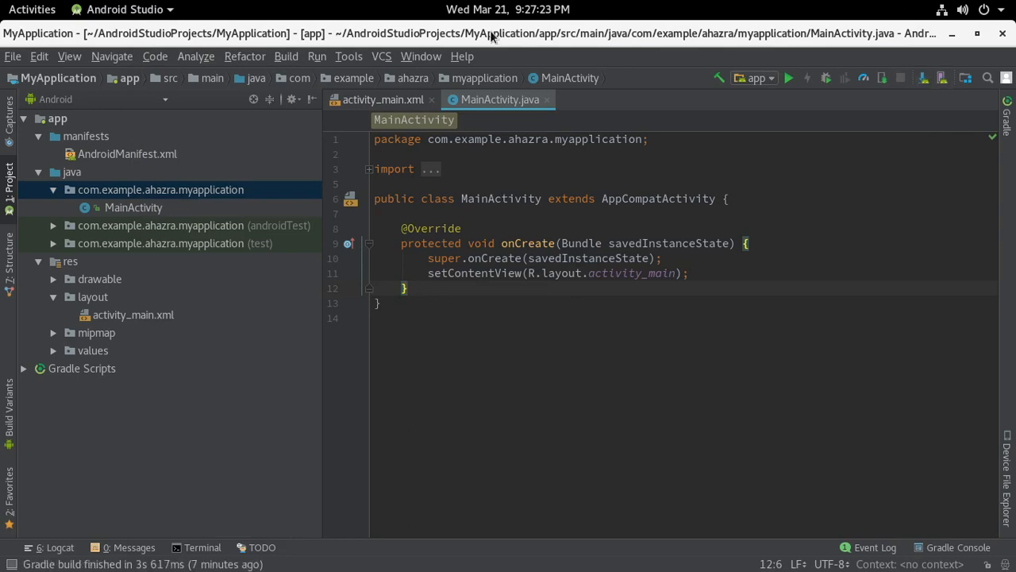
pyautogui.moveTo(0, 0)
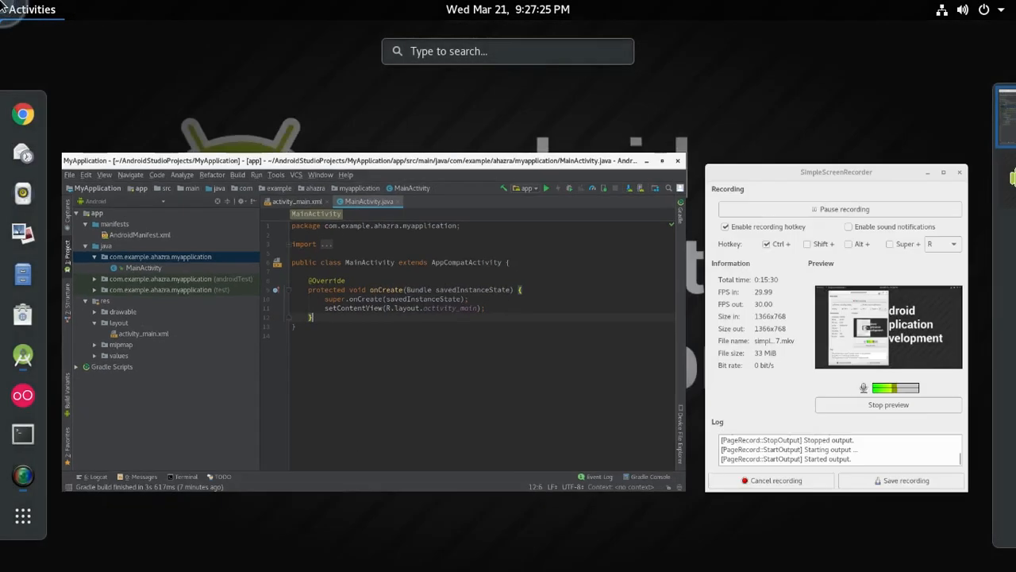
# - Switch to Genymotion, try starting the Custom Phone - 6.0.0 - API 23 virtual device, and close both Genymotion windows
pyautogui.click(447, 282)
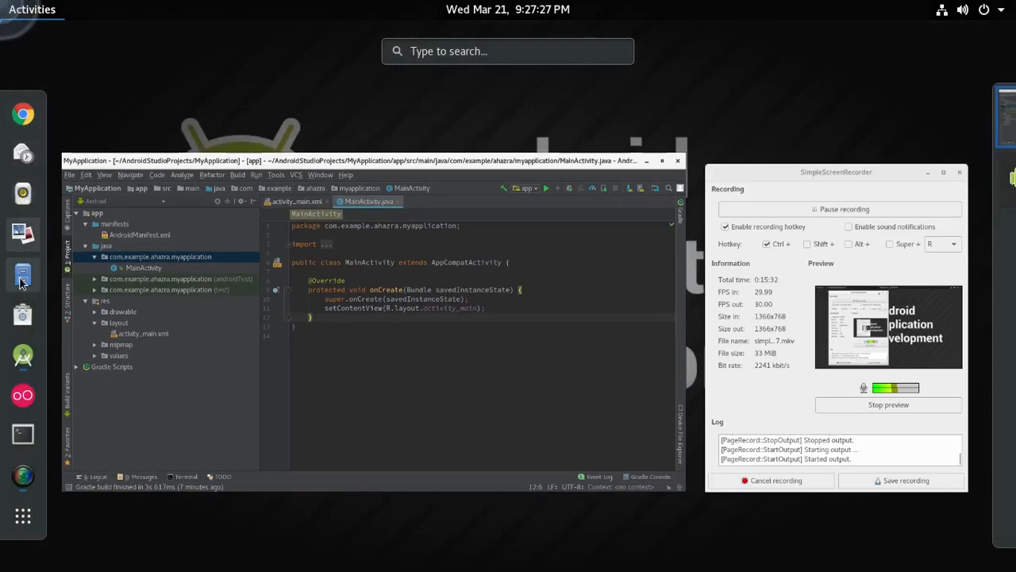
pyautogui.click(527, 362)
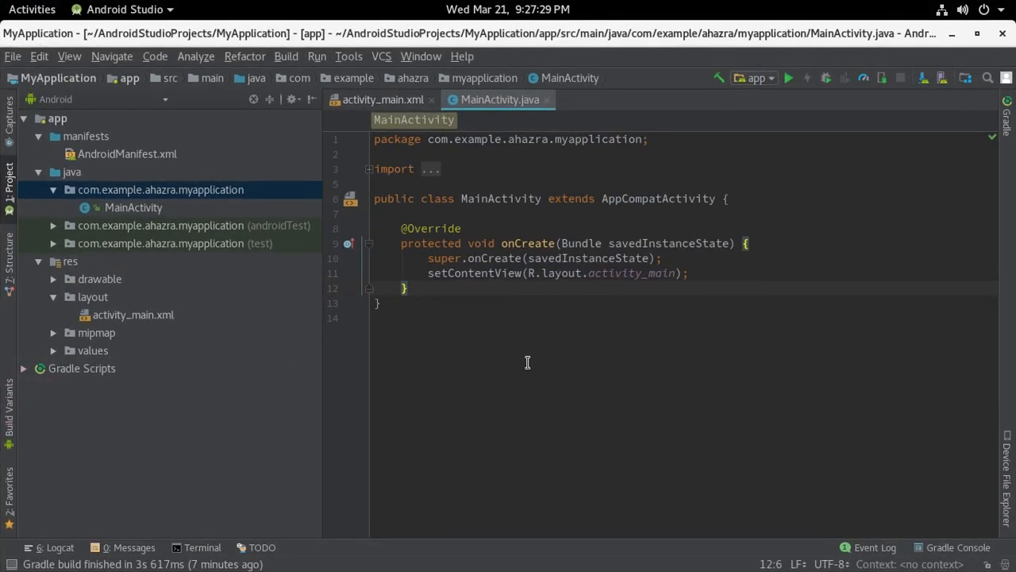
pyautogui.click(711, 320)
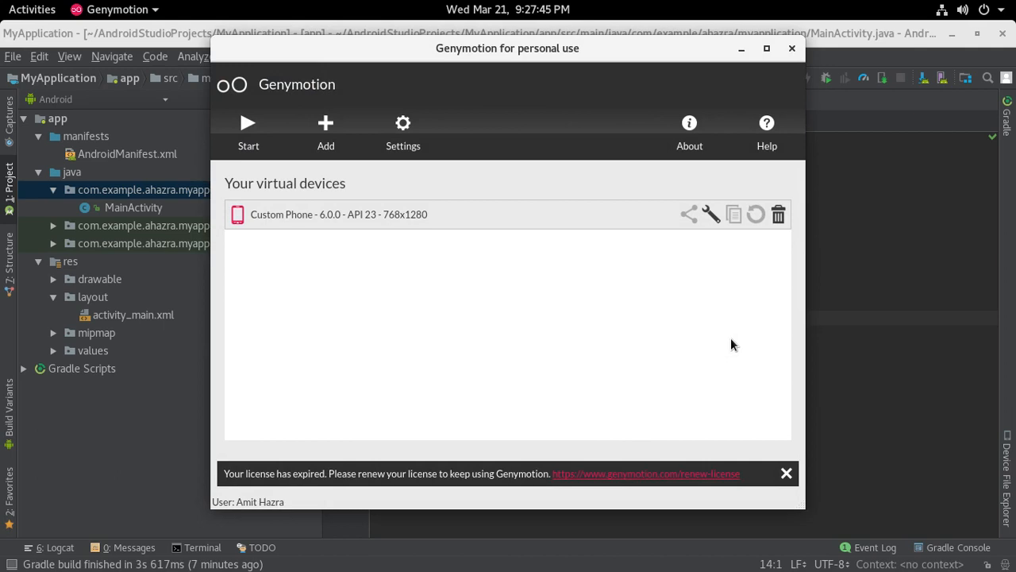
pyautogui.click(254, 143)
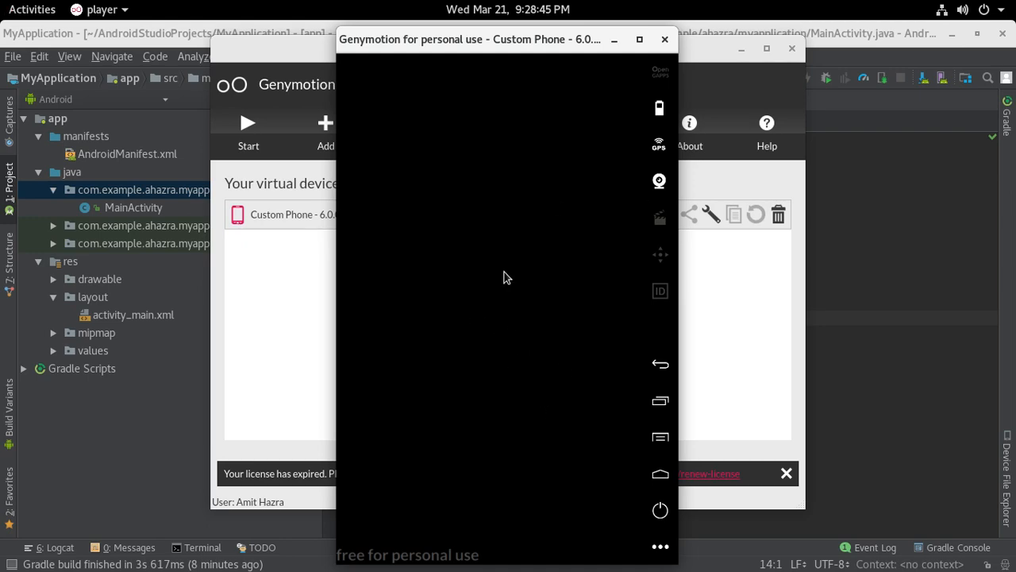
pyautogui.moveTo(2, 2)
pyautogui.click(3, 8)
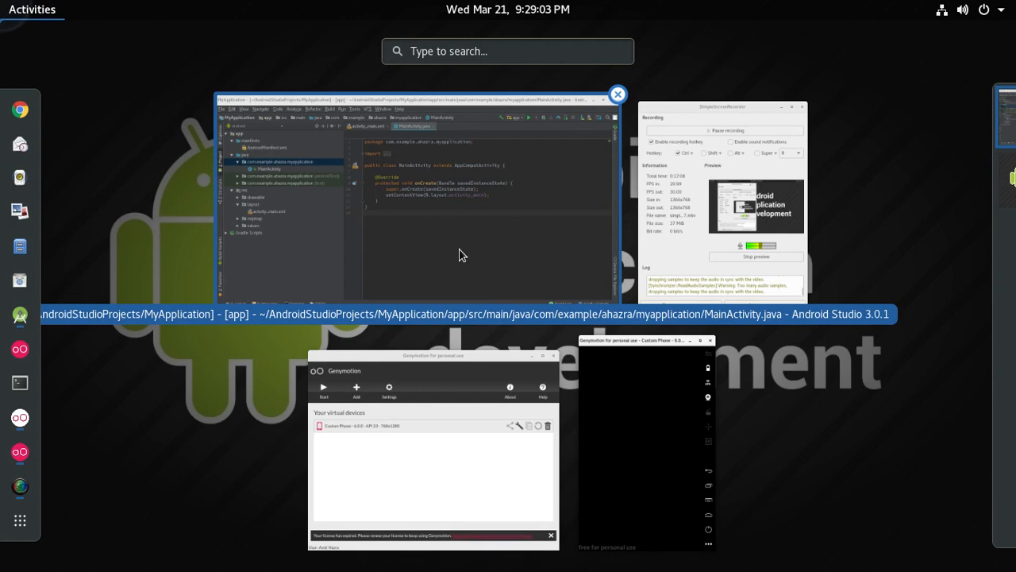
pyautogui.click(583, 379)
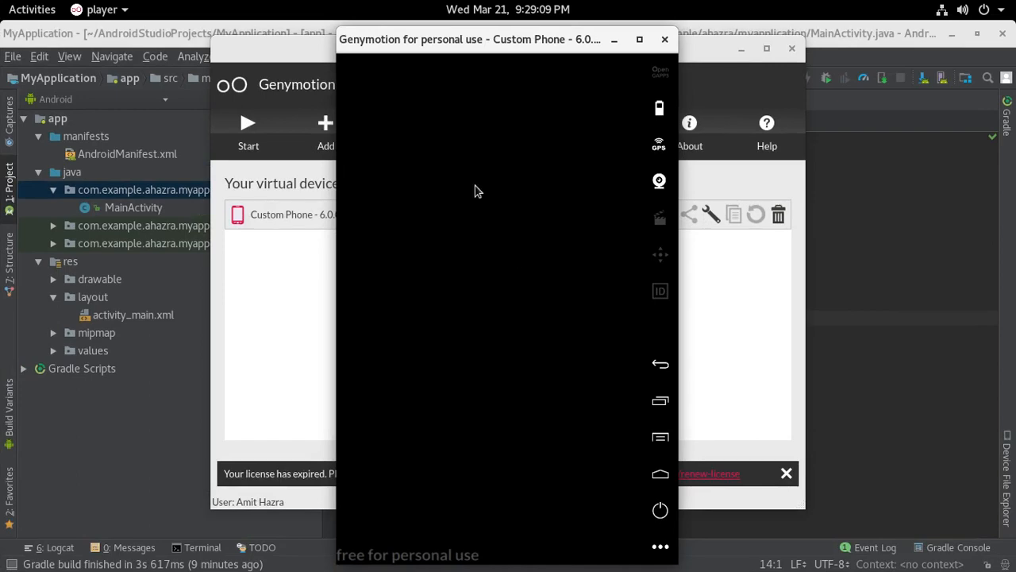
pyautogui.click(664, 40)
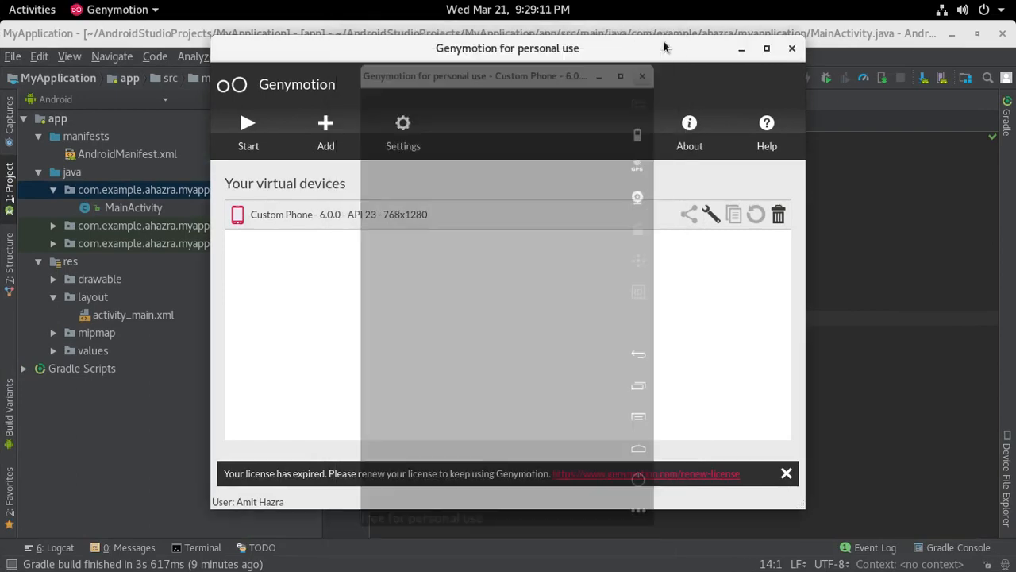
pyautogui.click(791, 48)
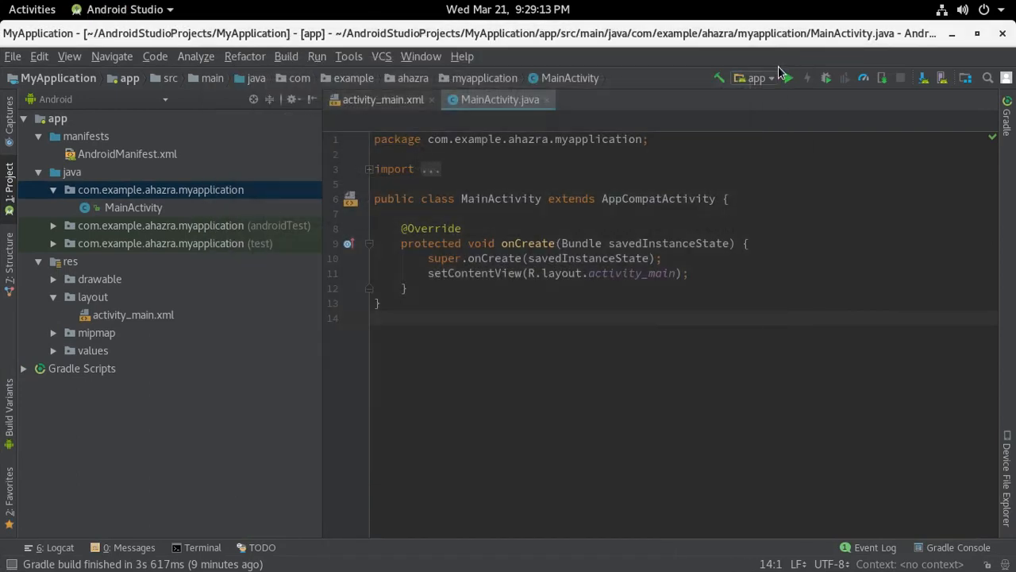
pyautogui.click(32, 9)
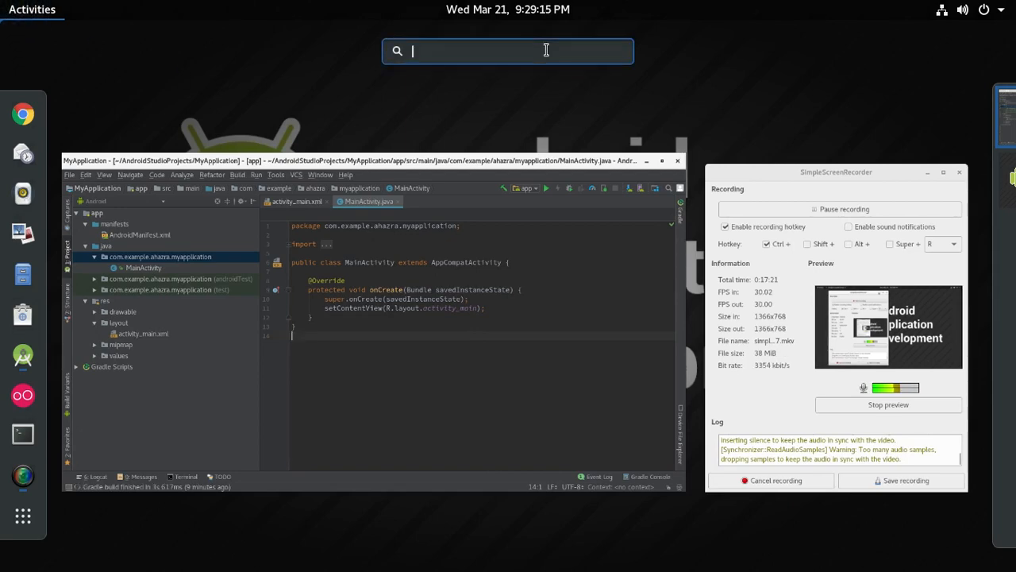
pyautogui.press('Escape')
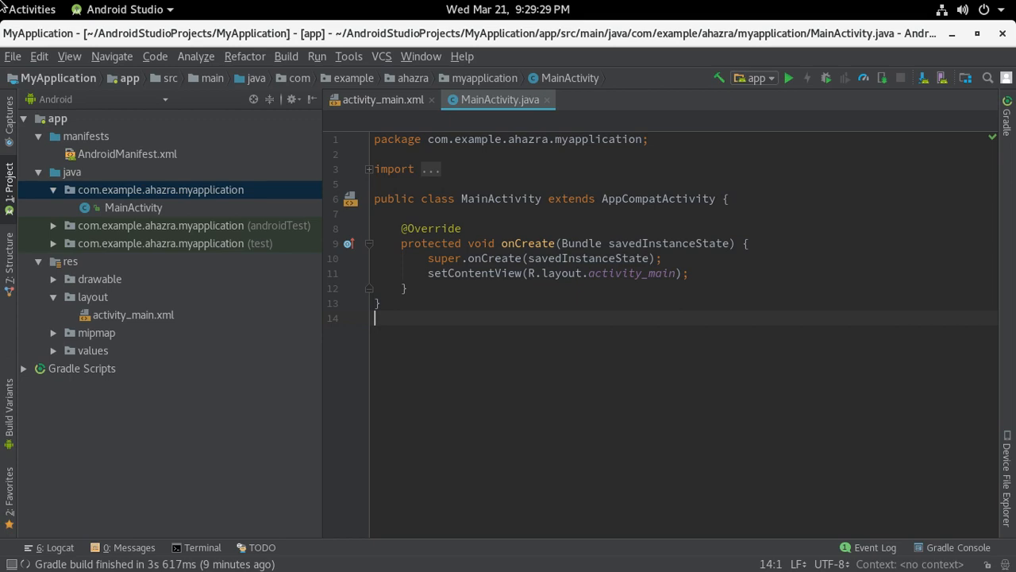
pyautogui.moveTo(2, 4)
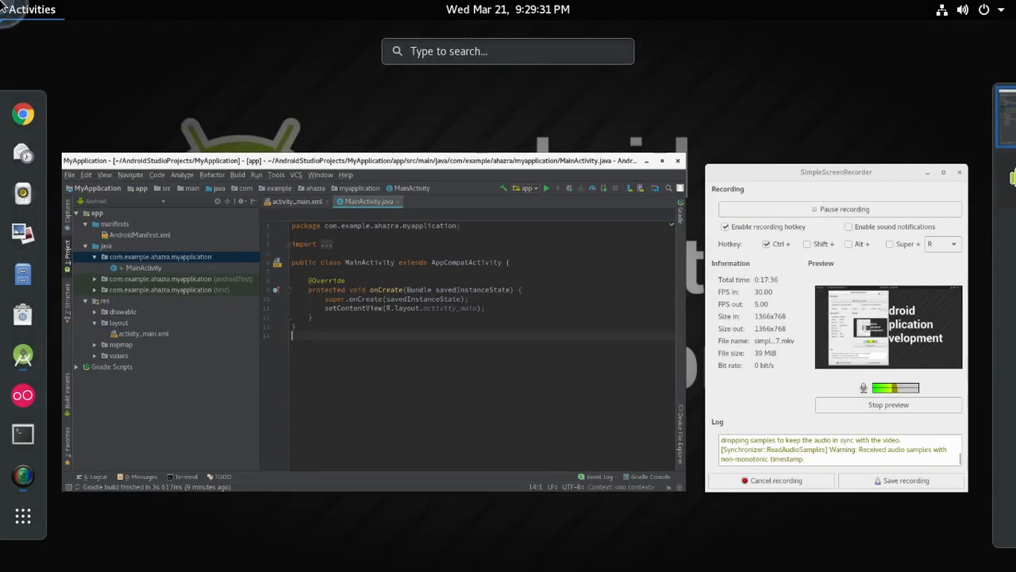
pyautogui.click(459, 408)
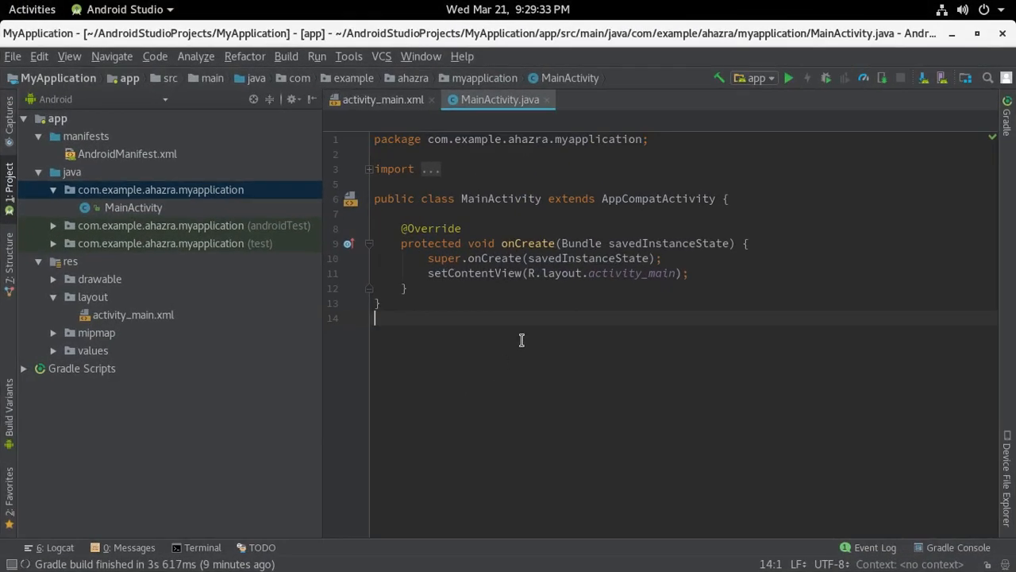
pyautogui.press('Left')
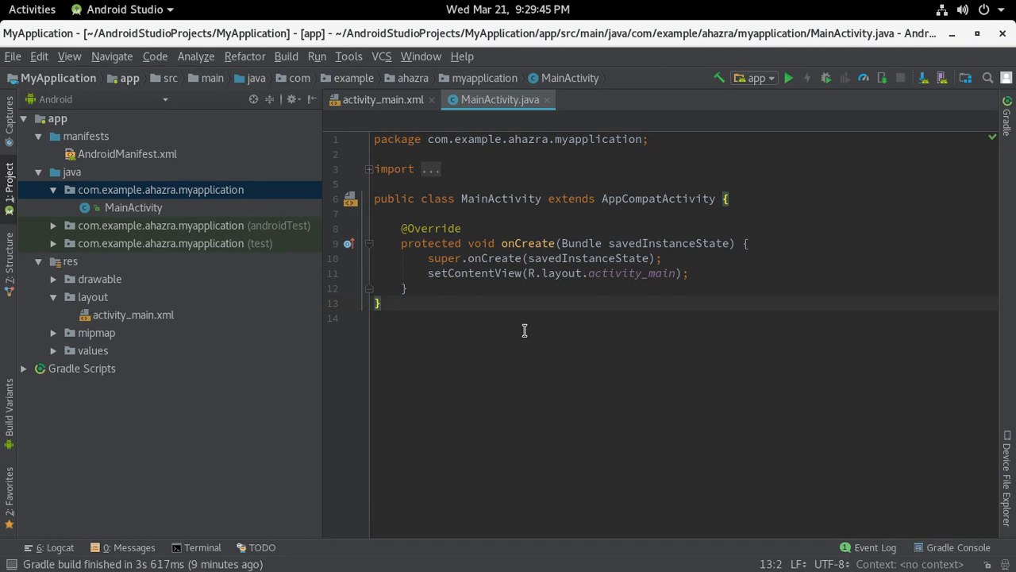
# - Switch to Google Chrome and search Google for "genymotion download"
pyautogui.click(3, 6)
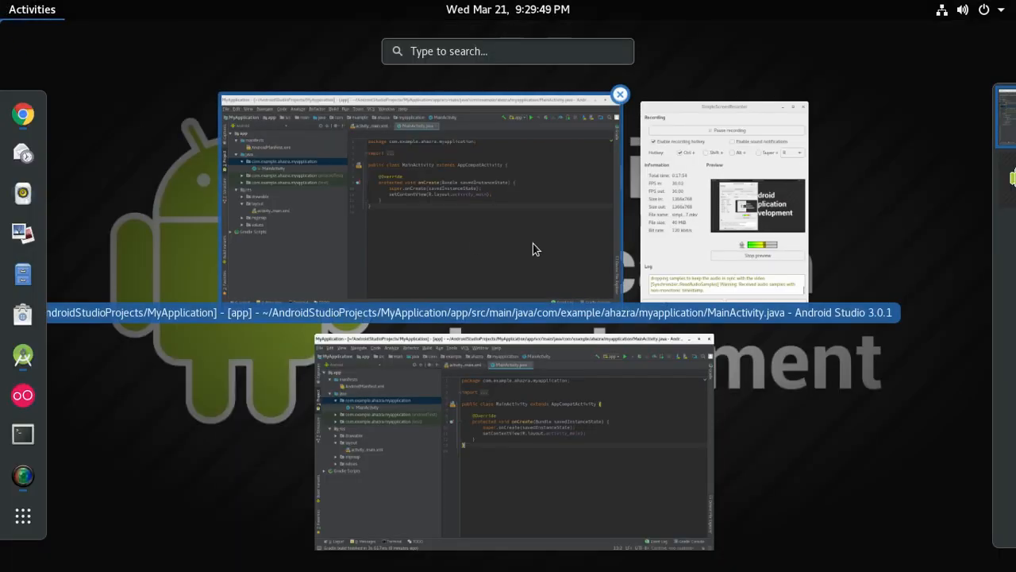
pyautogui.click(692, 256)
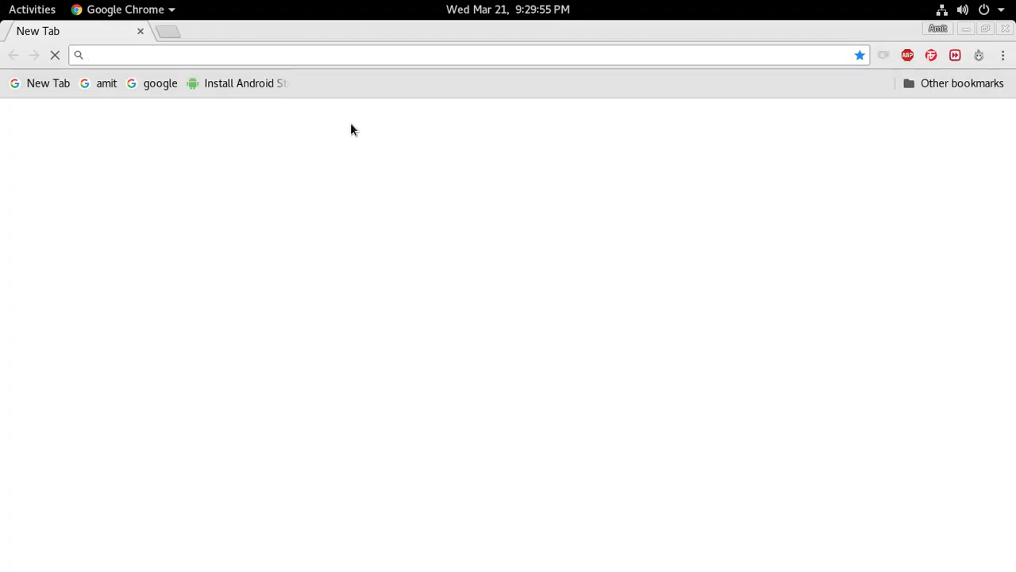
pyautogui.moveTo(1, 2)
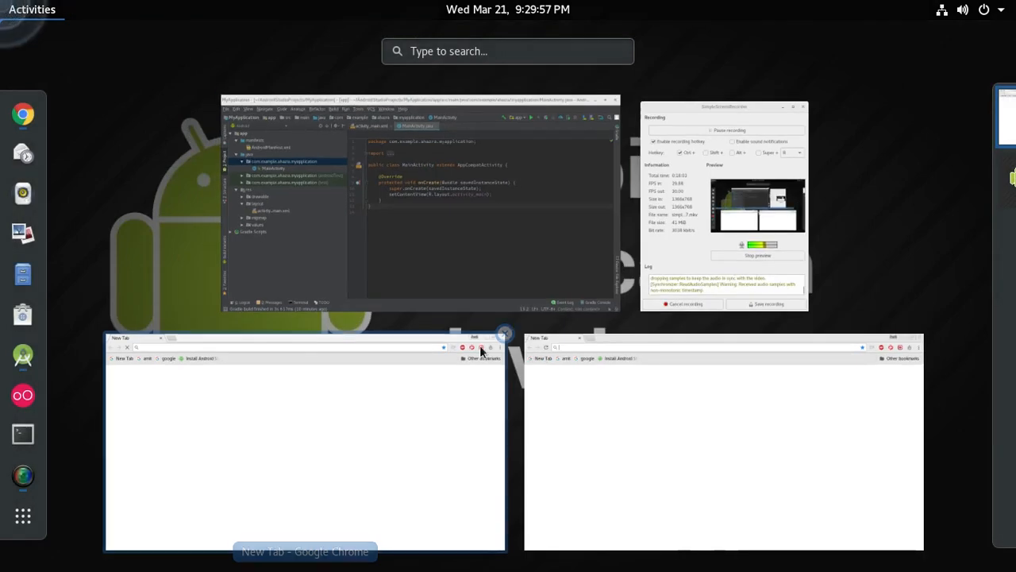
pyautogui.click(656, 262)
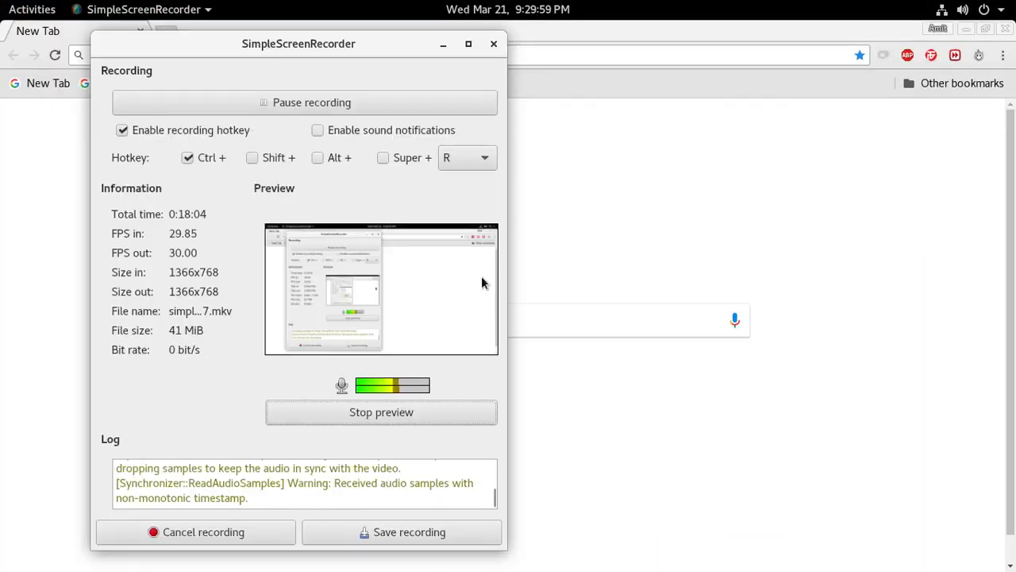
pyautogui.click(346, 110)
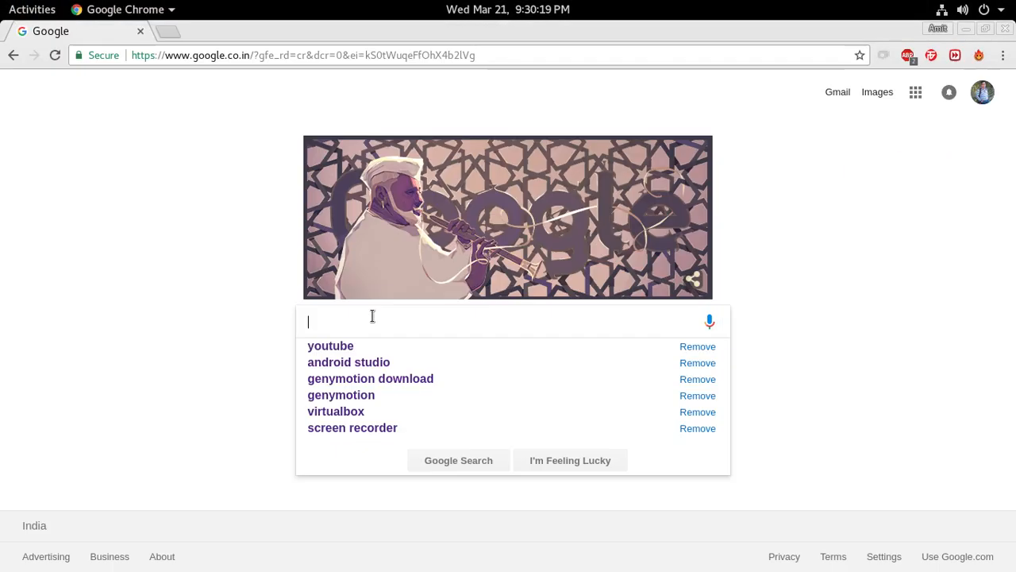
pyautogui.hotkey('alt', 'Tab')
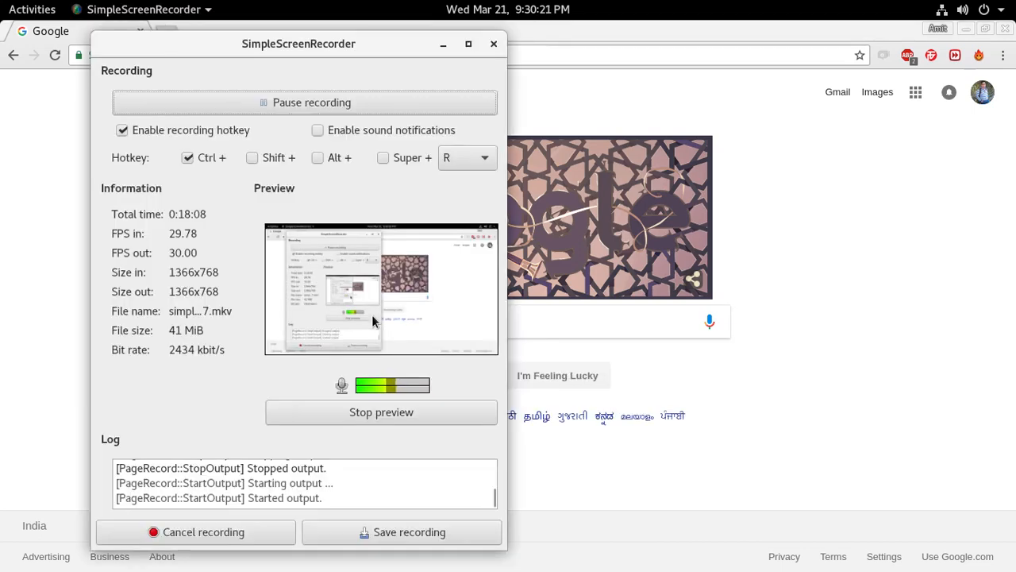
pyautogui.click(907, 316)
pyautogui.click(473, 325)
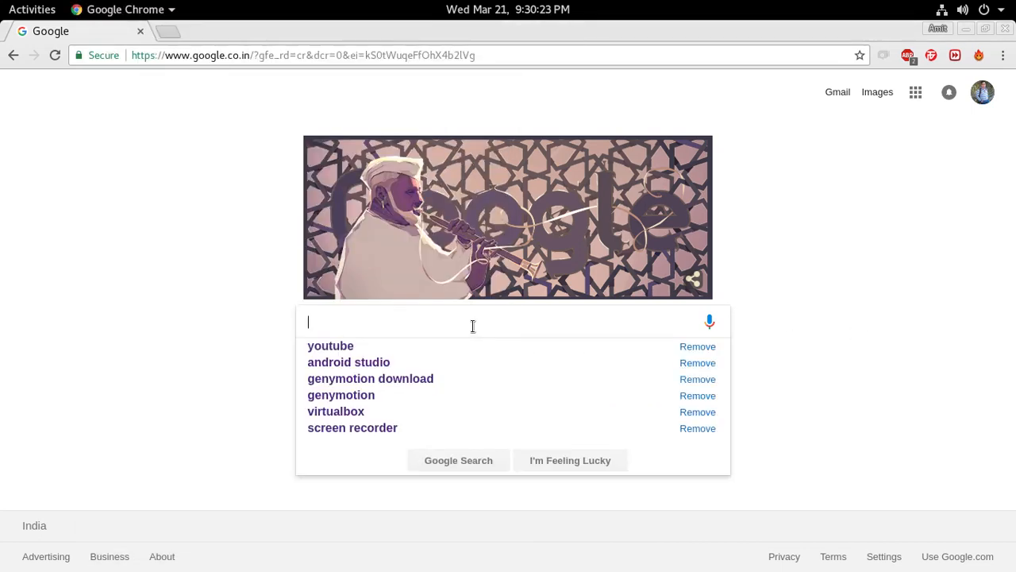
pyautogui.write('genymotion')
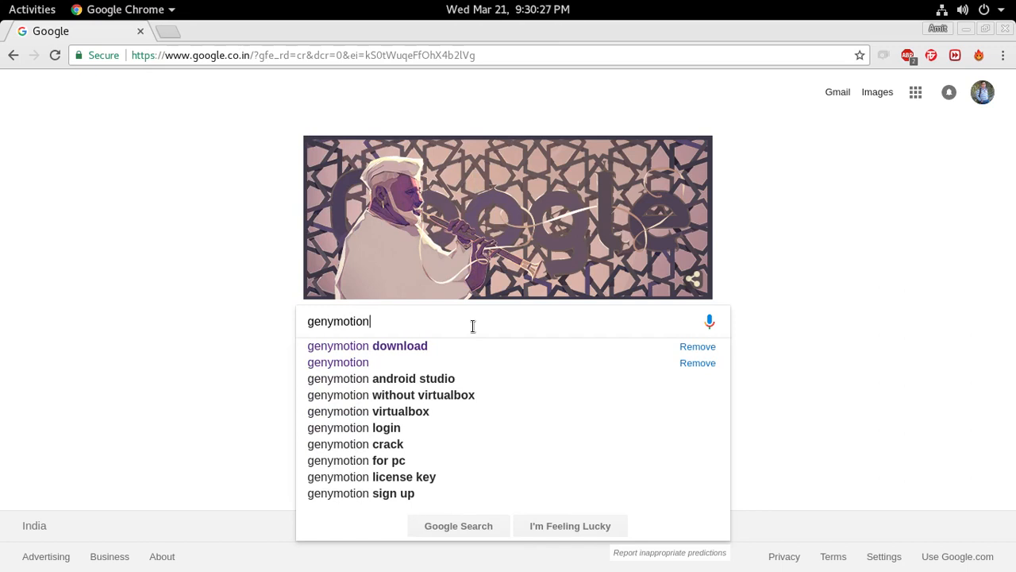
pyautogui.press('Down')
pyautogui.press('Return')
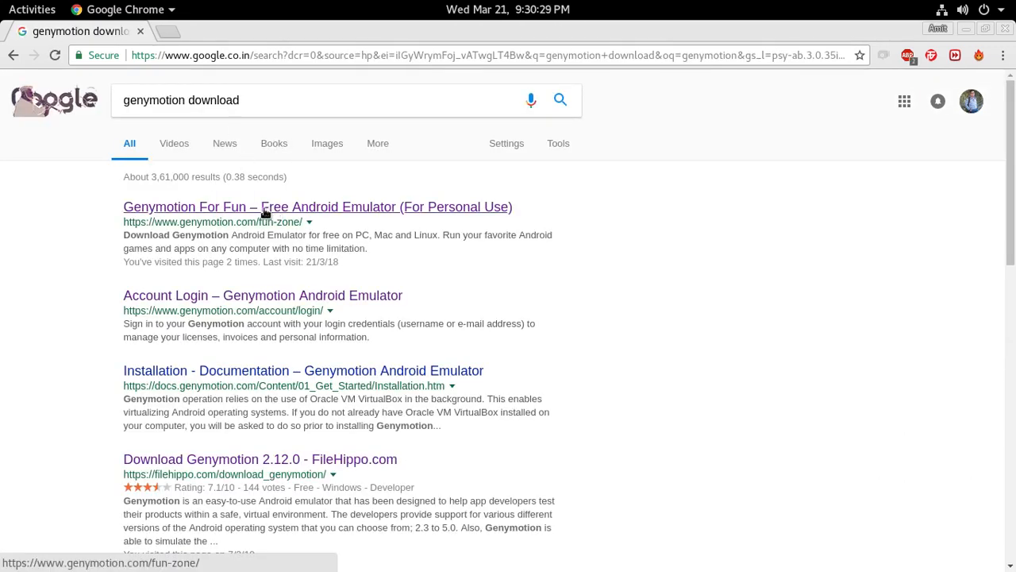
# - Highlight the genymotion.com/fun-zone/ address in the search results and open the Genymotion For Fun page
pyautogui.moveTo(121, 221); pyautogui.dragTo(333, 227)
pyautogui.click(345, 230)
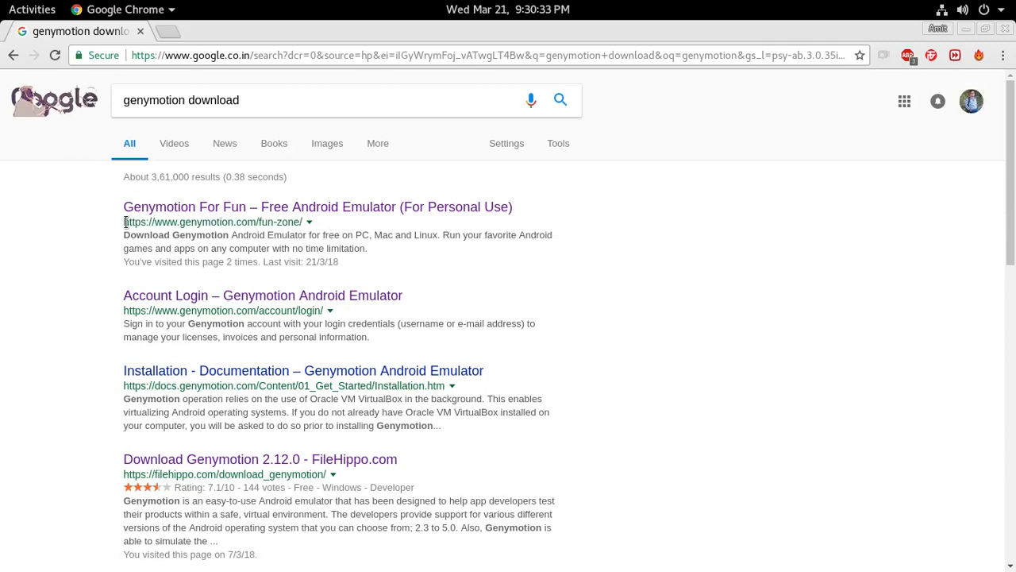
pyautogui.moveTo(123, 222); pyautogui.dragTo(384, 228)
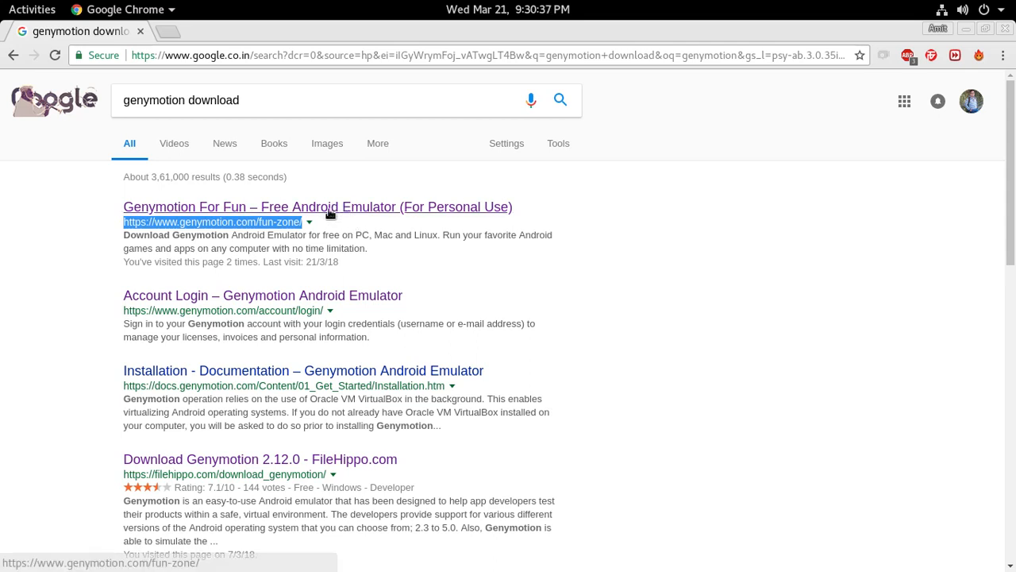
pyautogui.click(254, 223)
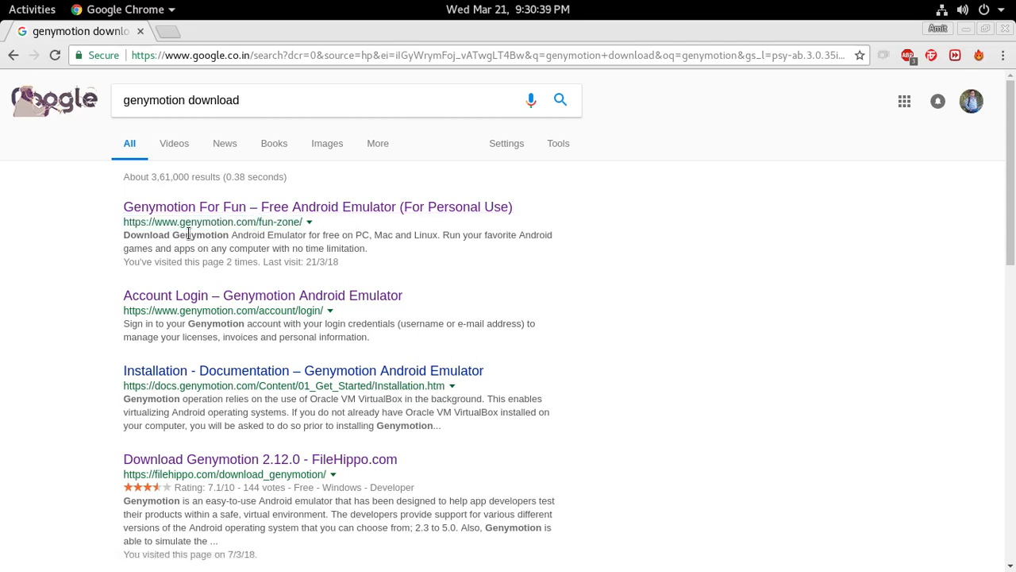
pyautogui.click(286, 208)
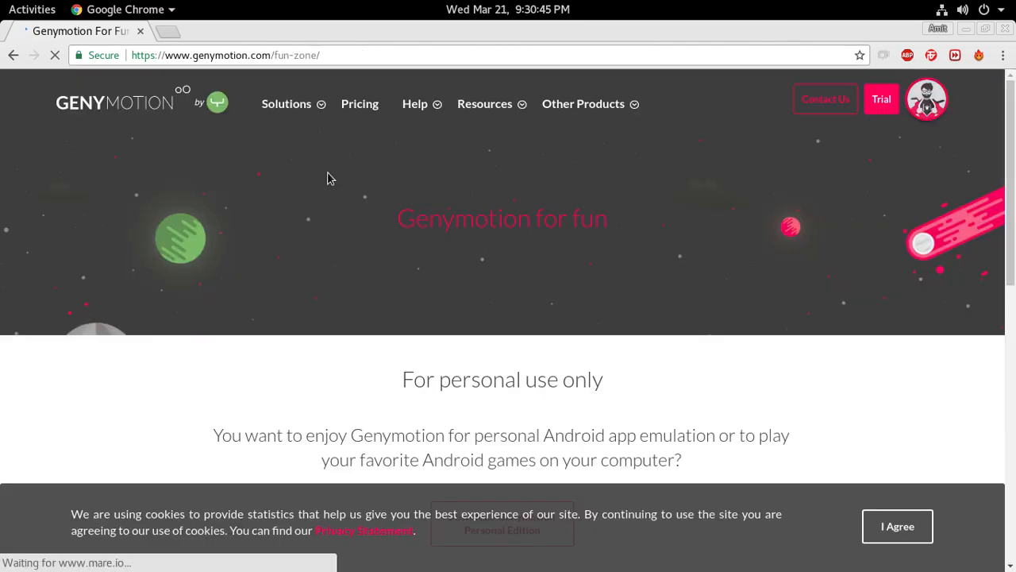
# - Log out of the Genymotion account and open the site's sign-in page to view its account options
pyautogui.click(928, 104)
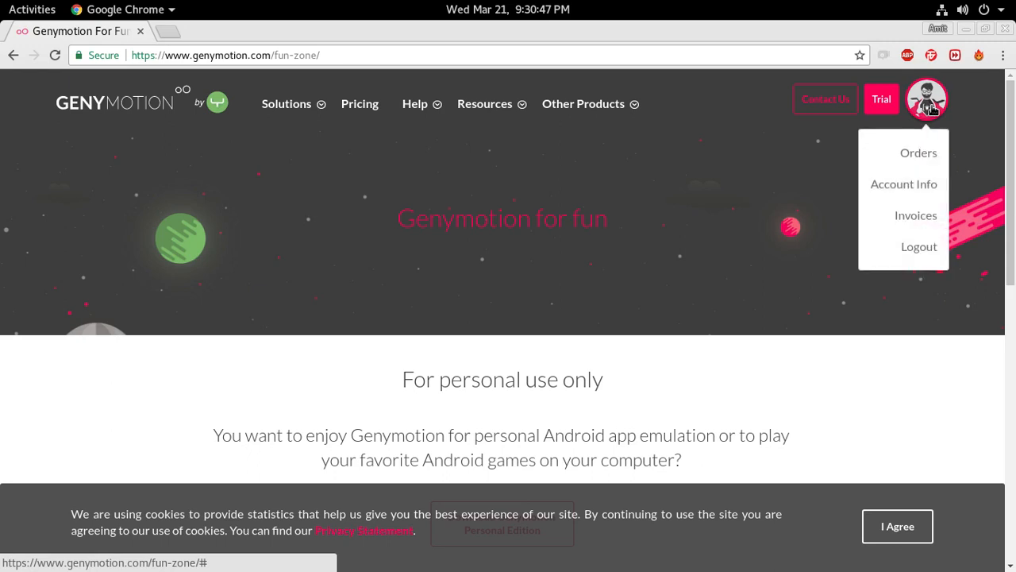
pyautogui.click(930, 247)
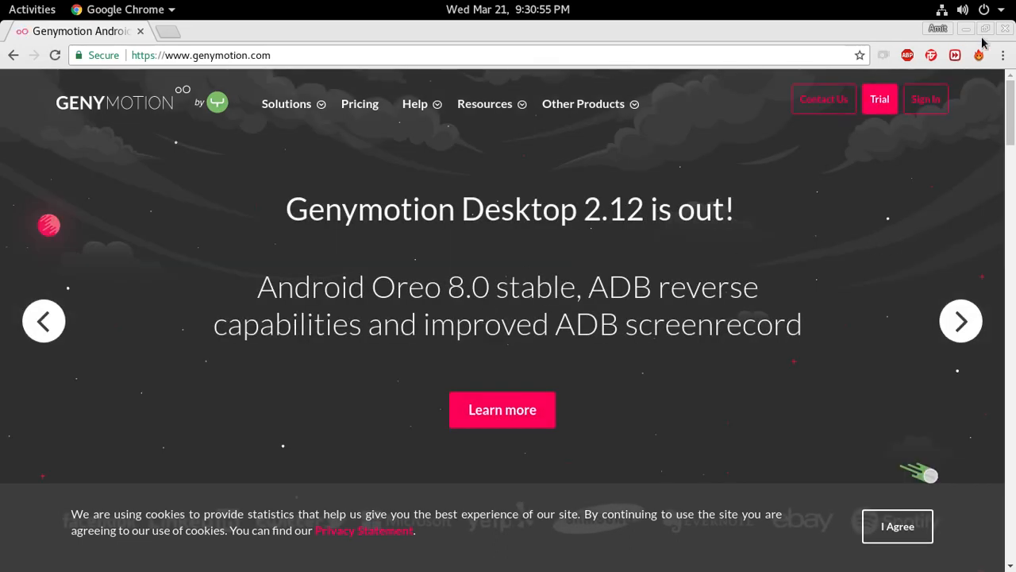
pyautogui.click(921, 100)
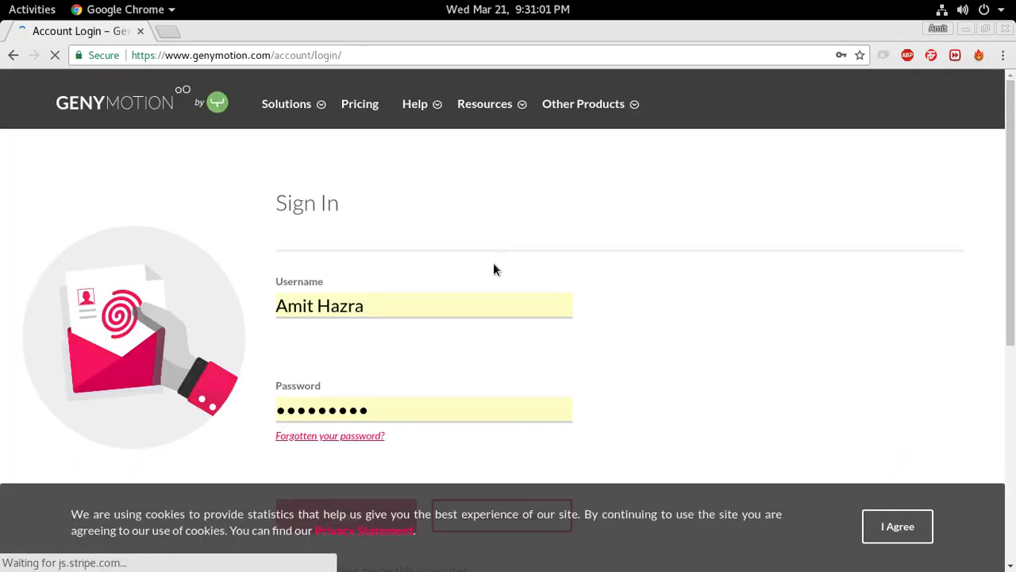
pyautogui.scroll(-5, 494, 263)
pyautogui.scroll(-1, 493, 268)
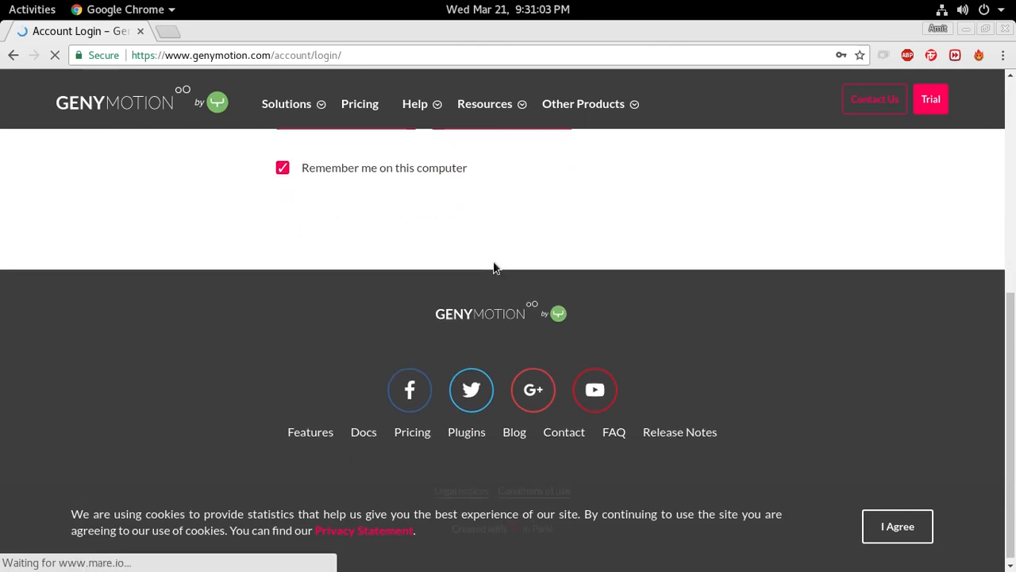
pyautogui.scroll(5, 493, 268)
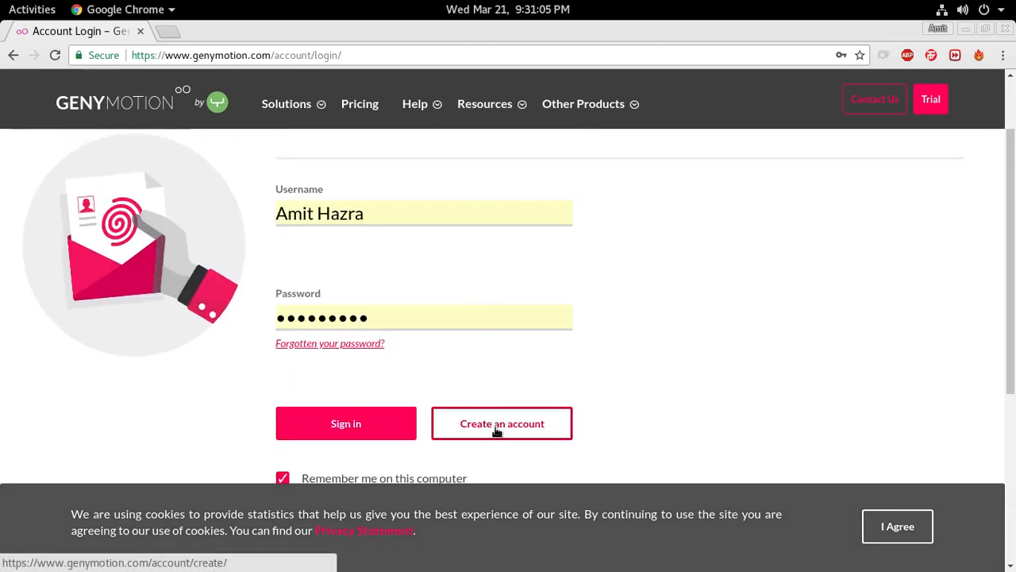
# - Open the account creation page, examine its registration form, and return to the sign-in page
pyautogui.click(497, 429)
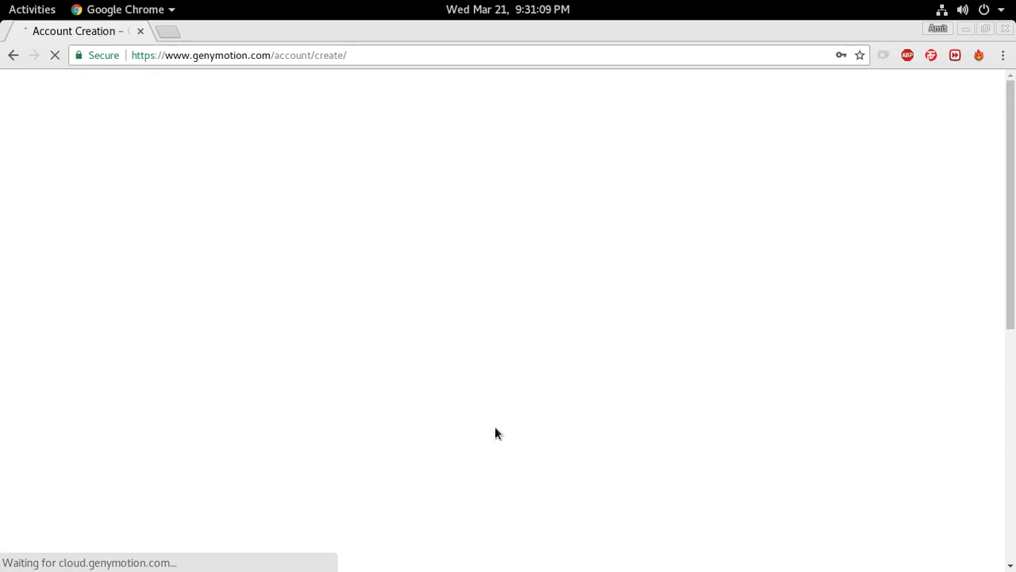
pyautogui.scroll(-4, 438, 325)
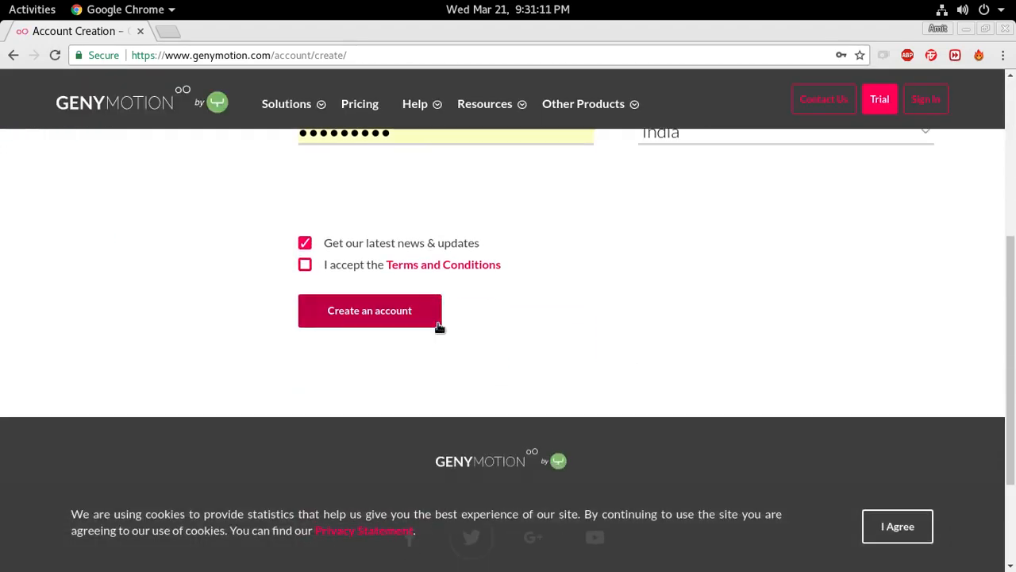
pyautogui.scroll(1, 439, 327)
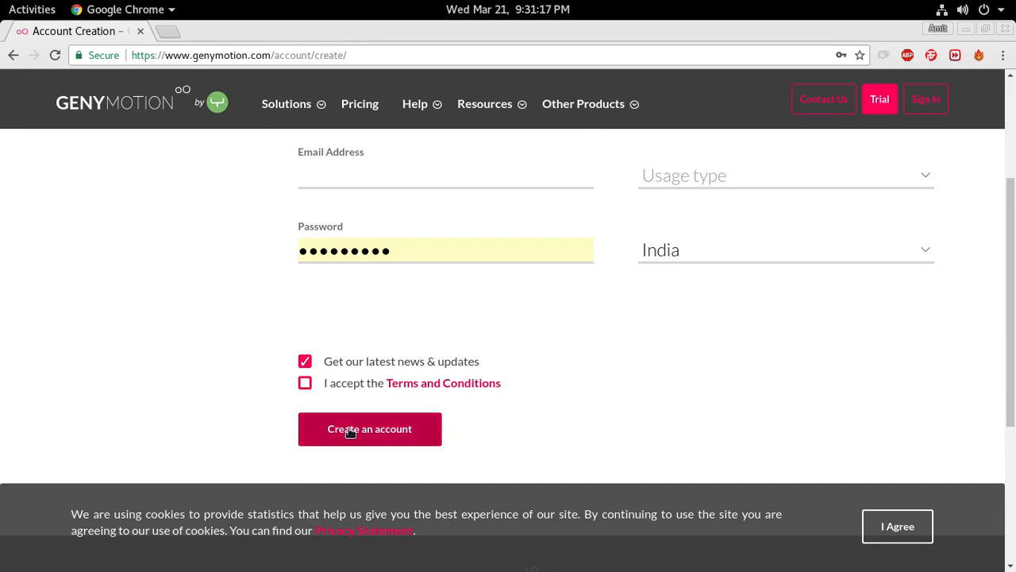
pyautogui.click(13, 55)
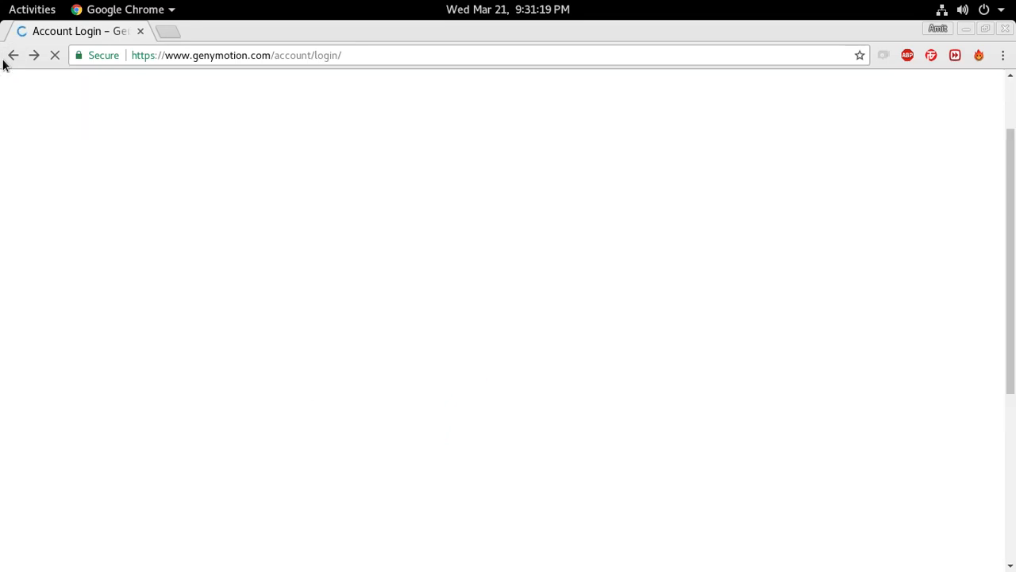
# - Sign in to the Genymotion account with the prefilled credentials
pyautogui.scroll(-3, 344, 288)
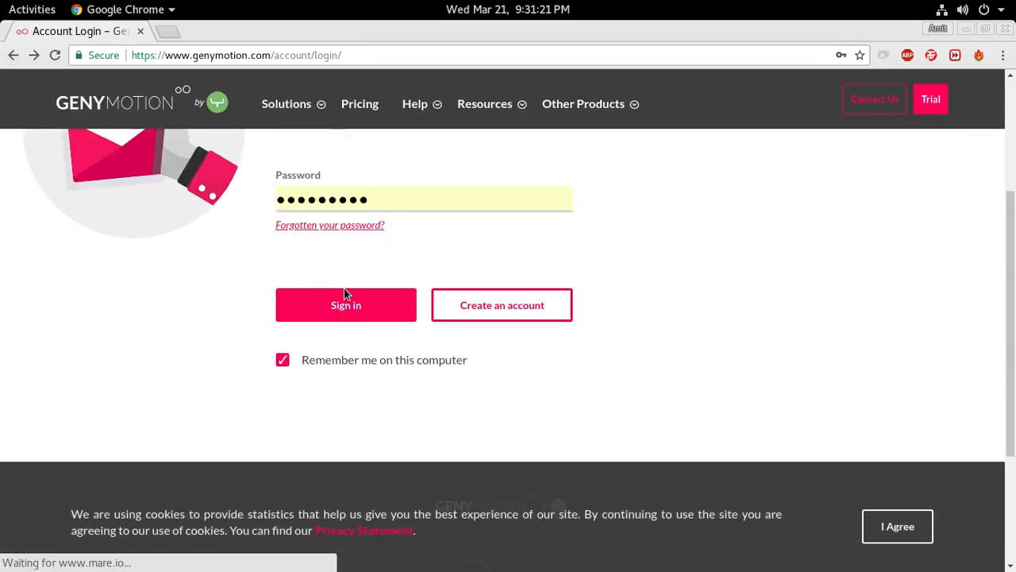
pyautogui.click(366, 308)
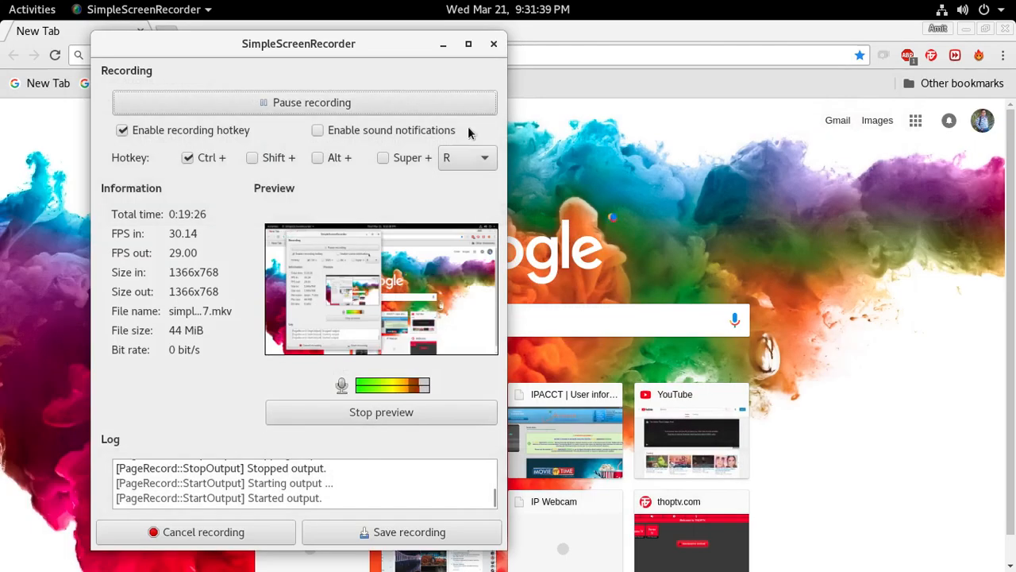
# - Minimize the recorder, close the blank browser tab and open a terminal window
pyautogui.click(443, 44)
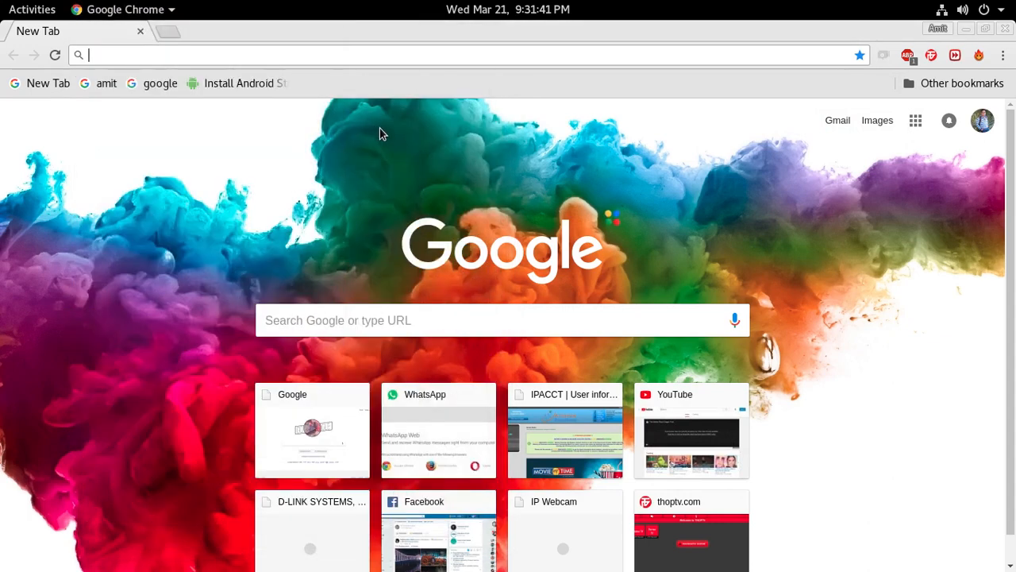
pyautogui.click(143, 32)
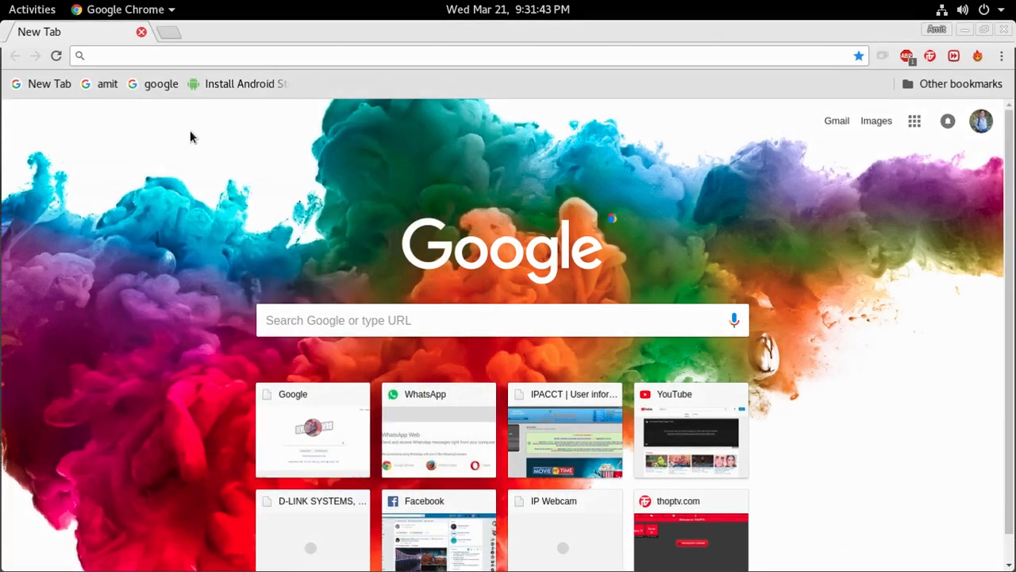
pyautogui.click(24, 8)
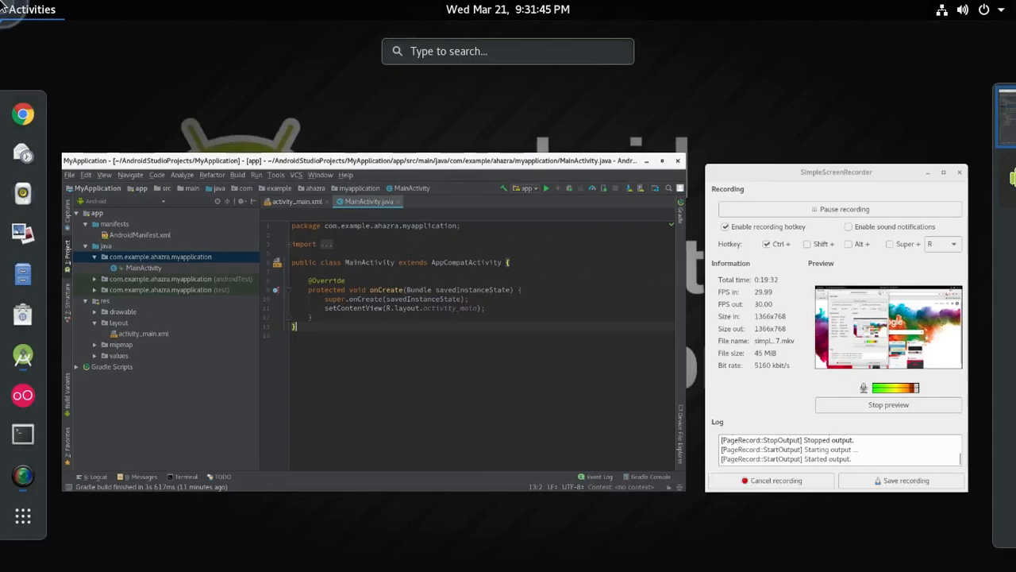
pyautogui.click(25, 435)
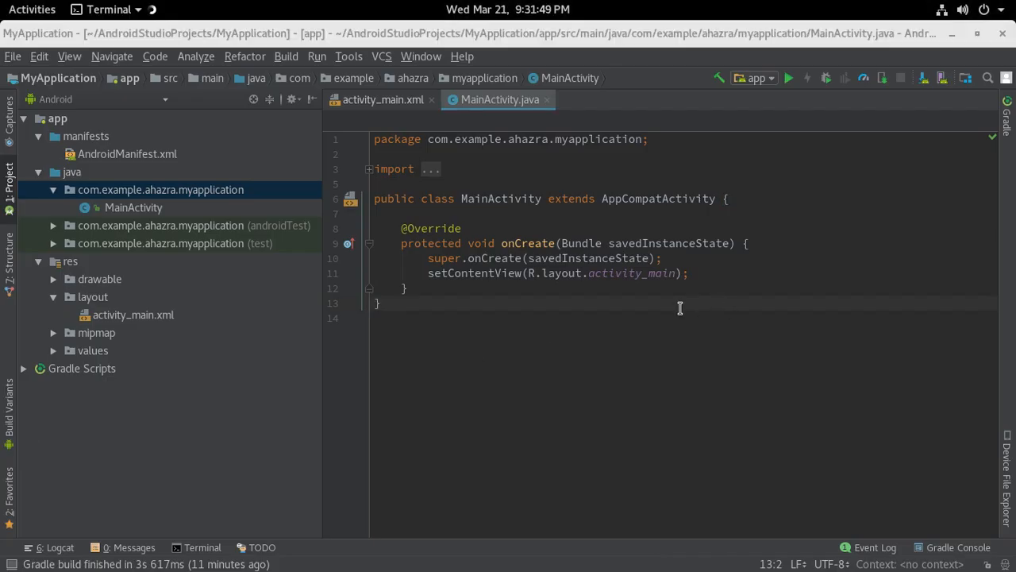
# - Open the file manager and browse to the opt folder on the Computer drive
pyautogui.moveTo(1, 1)
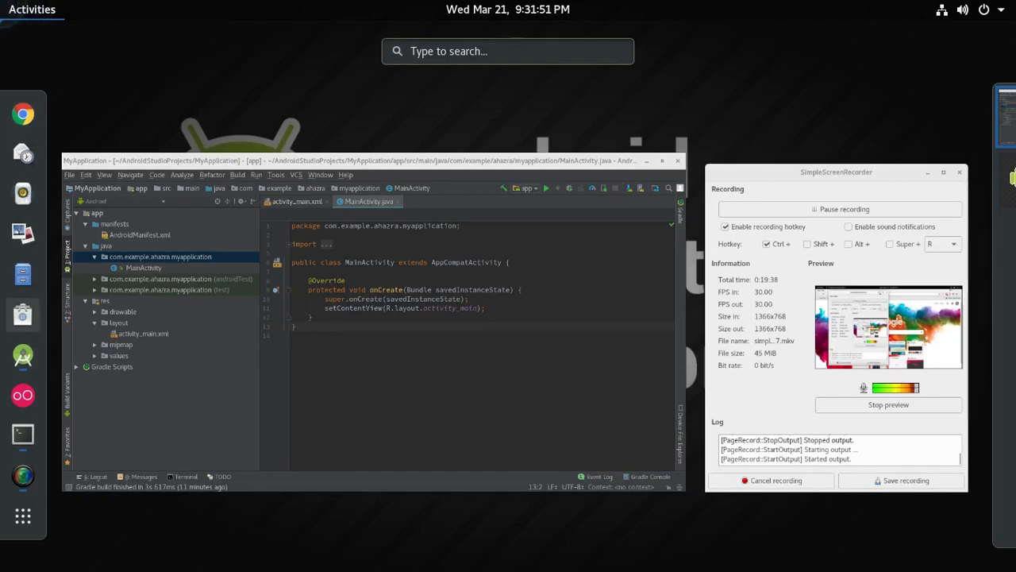
pyautogui.click(673, 297)
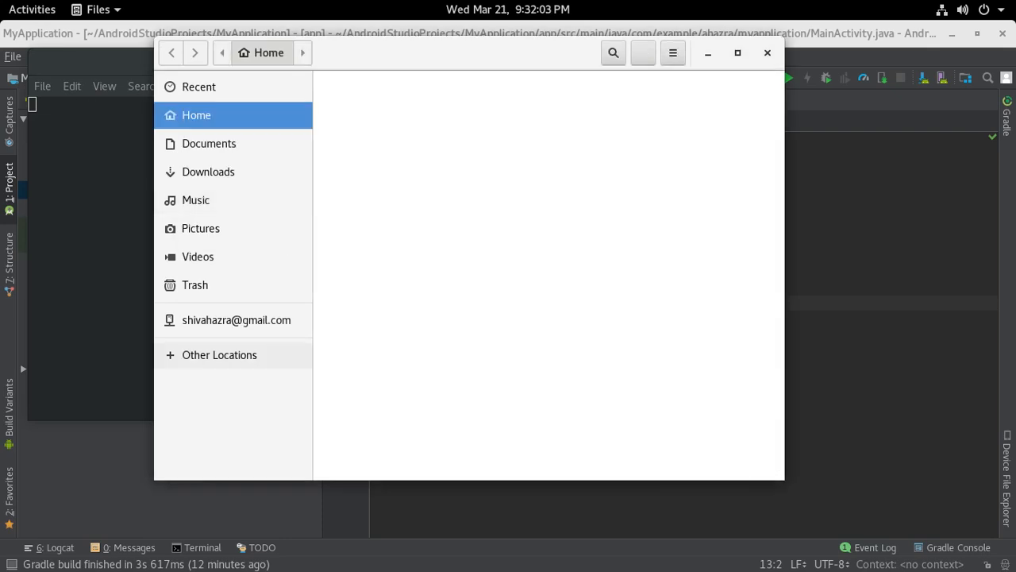
pyautogui.click(188, 357)
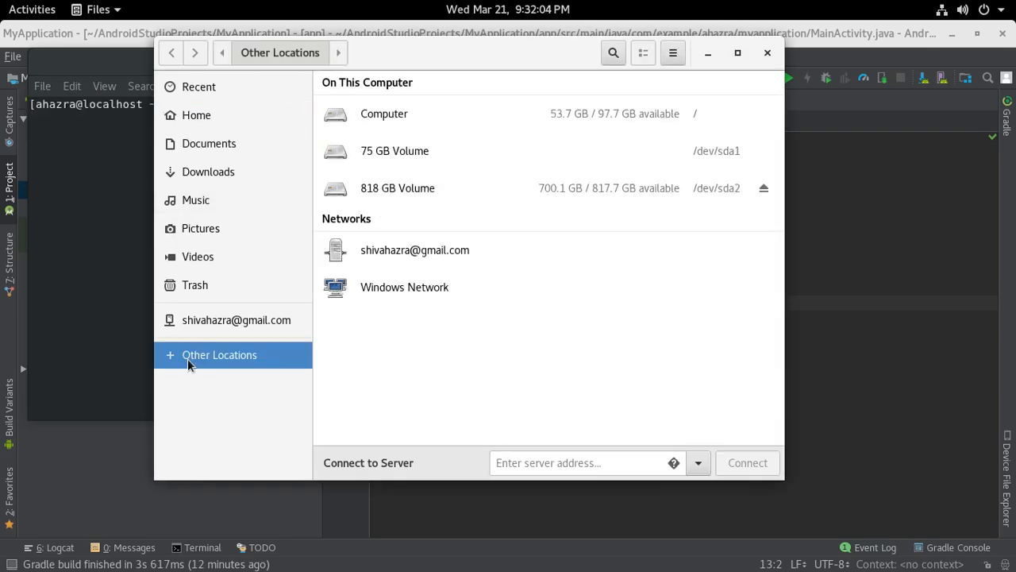
pyautogui.click(394, 113)
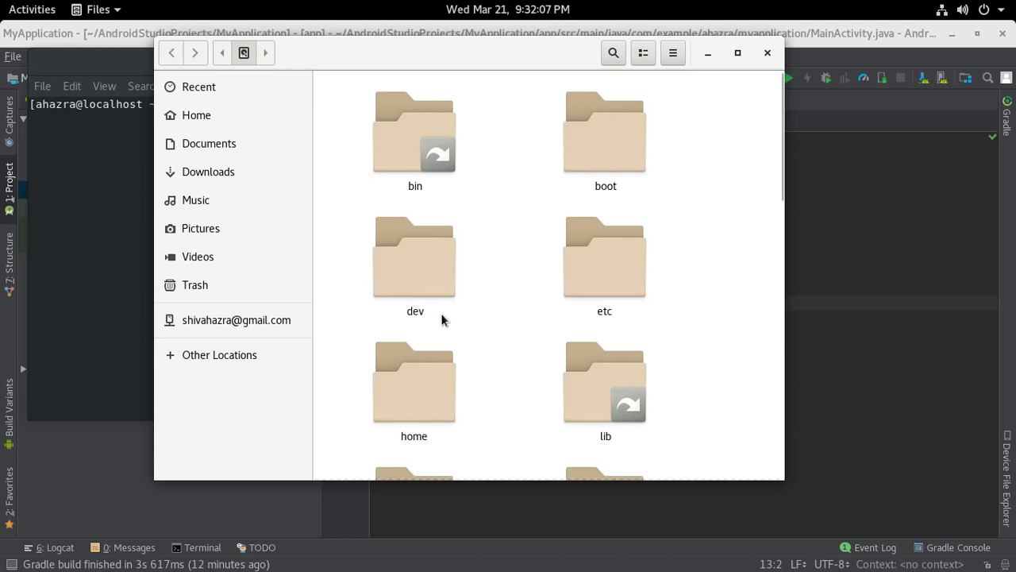
pyautogui.scroll(-4, 615, 167)
pyautogui.scroll(-2, 614, 169)
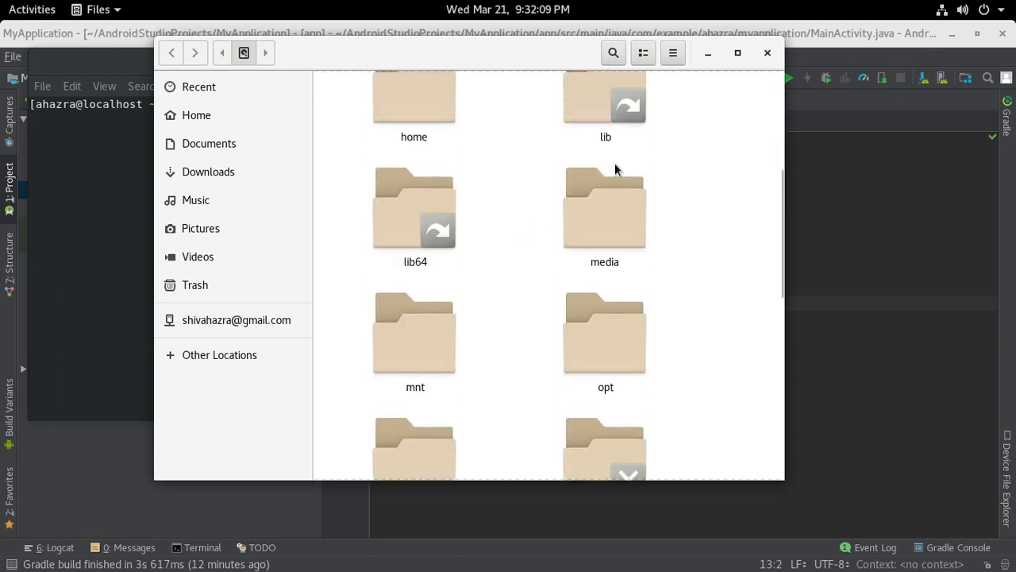
pyautogui.doubleClick(593, 344)
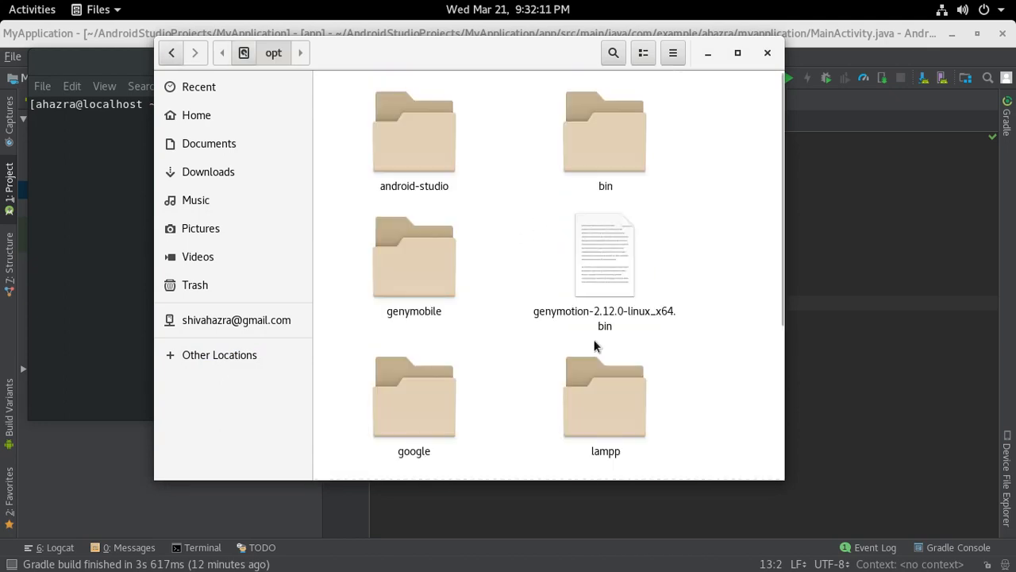
# - Open a terminal in the opt folder and close the home-folder terminal, keeping the Genymotion installer file in view
pyautogui.click(600, 255)
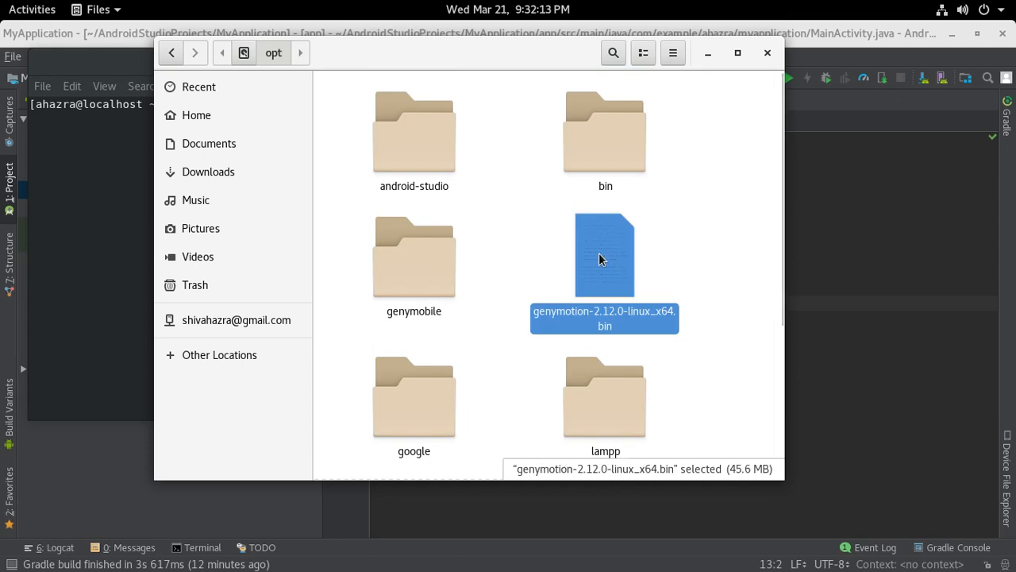
pyautogui.click(670, 289)
pyautogui.rightClick(714, 237)
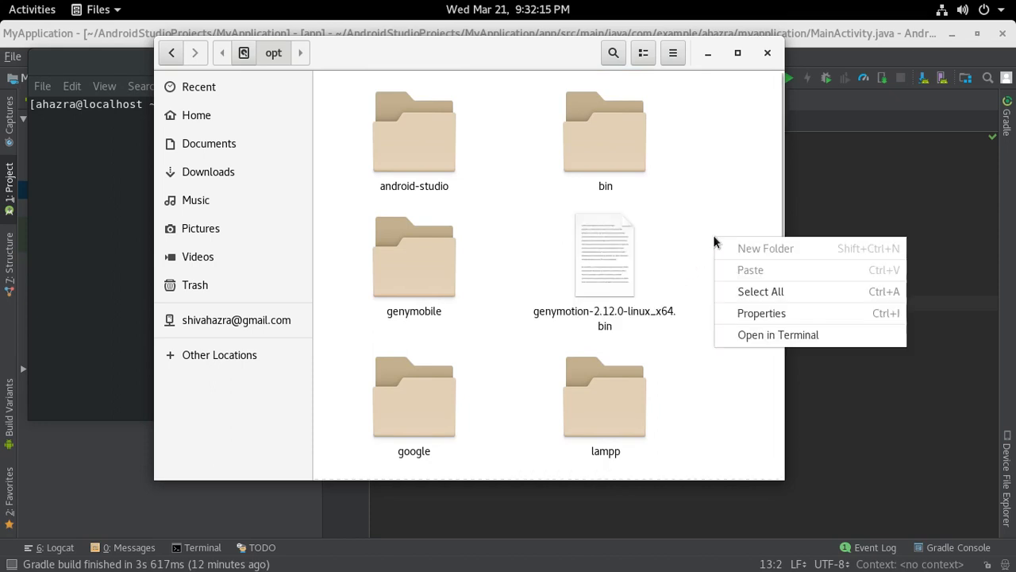
pyautogui.click(774, 337)
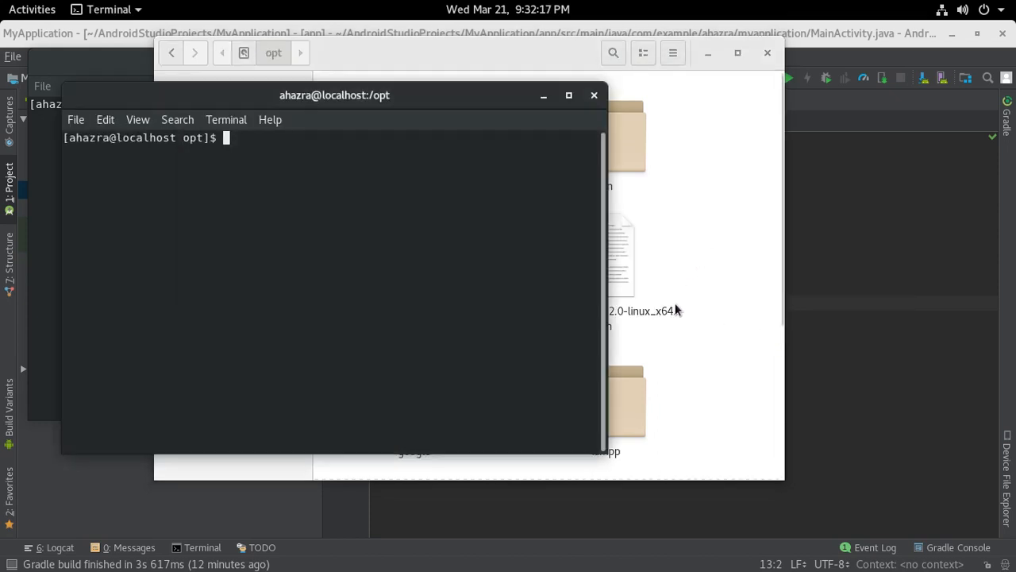
pyautogui.click(55, 97)
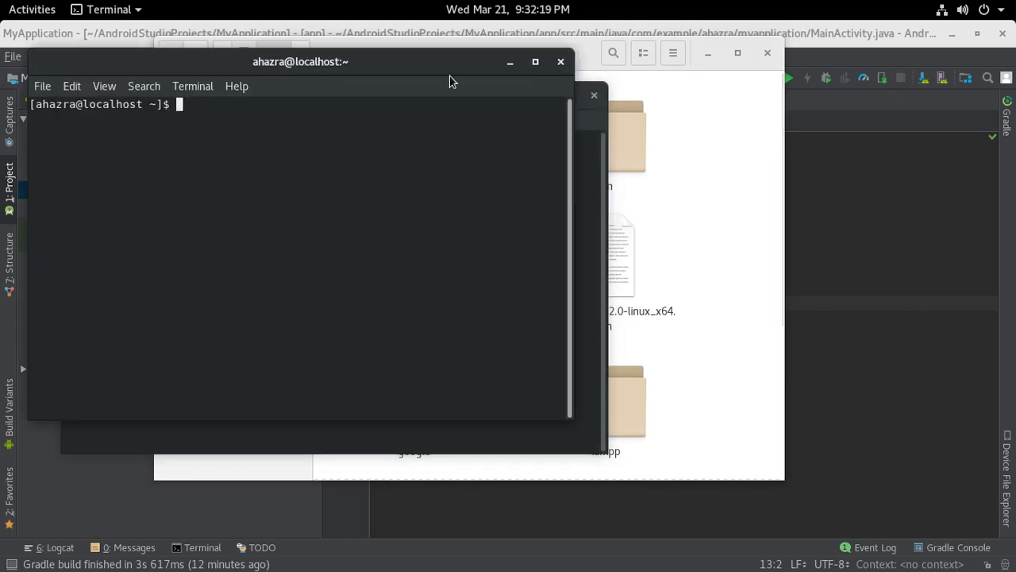
pyautogui.click(558, 62)
pyautogui.moveTo(295, 96); pyautogui.dragTo(652, 381)
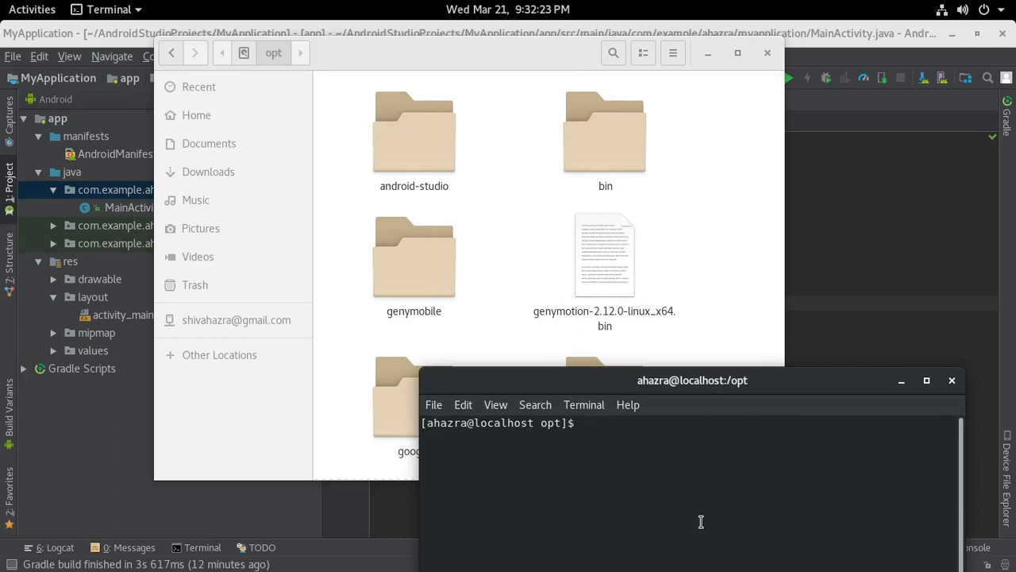
# - Switch the terminal to the root user with su, entering the root password
pyautogui.write('su')
pyautogui.press('Return')
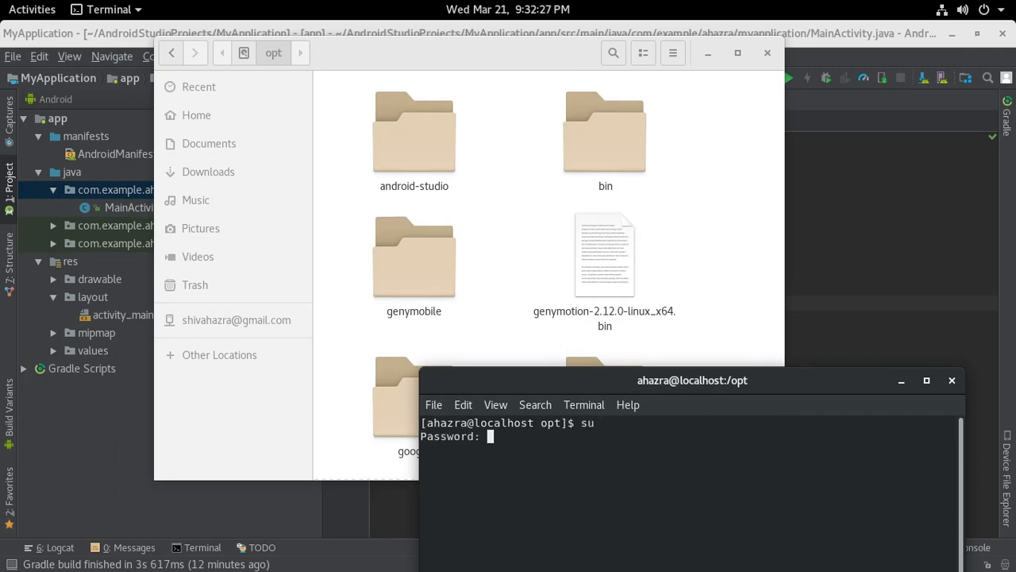
pyautogui.press('Return')
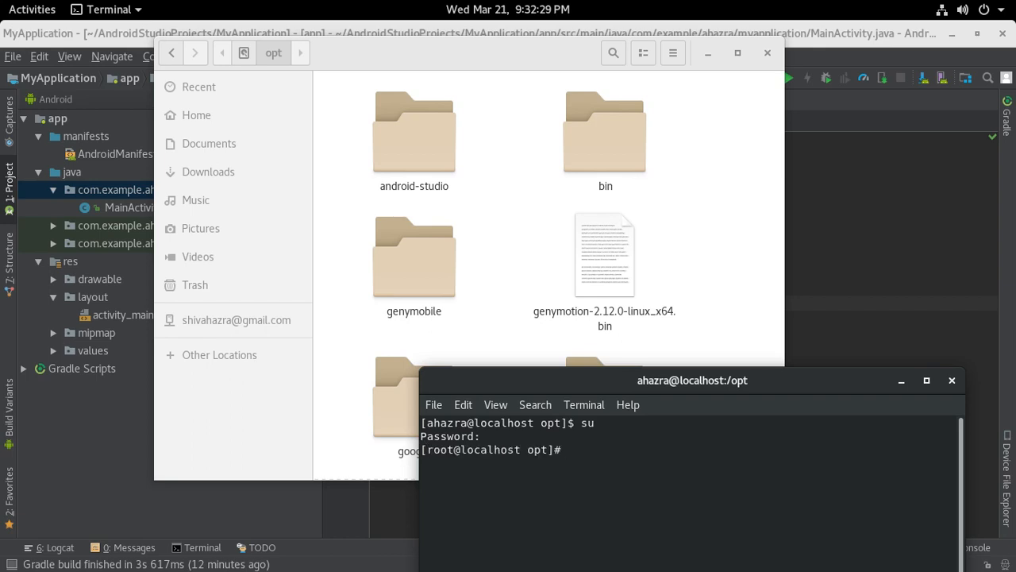
# - Run ./genymotion-2.12.0-linux_x64.bin and answer n to overwriting the previous installation
pyautogui.write('./genymotion')
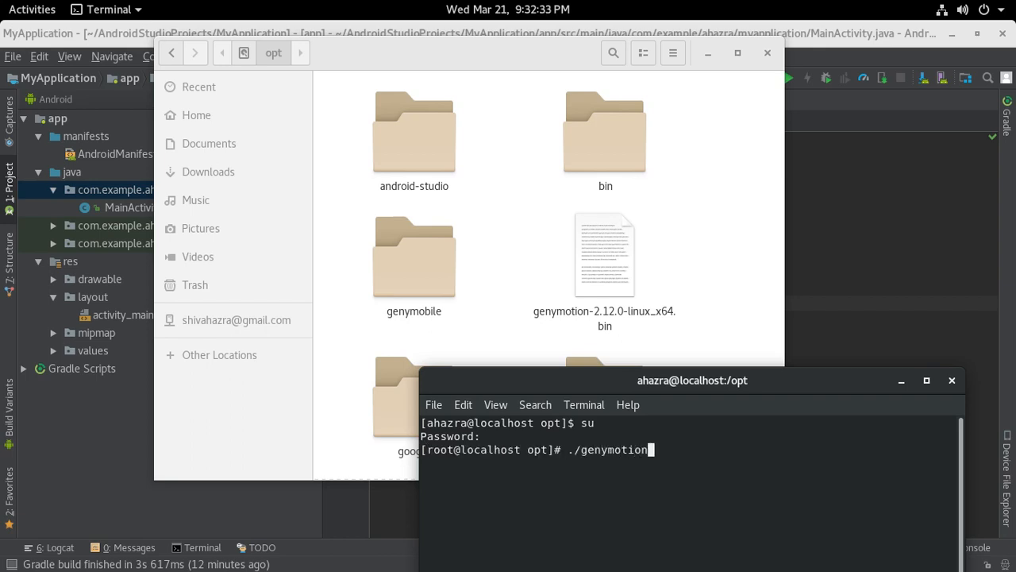
pyautogui.press('Tab')
pyautogui.press('Return')
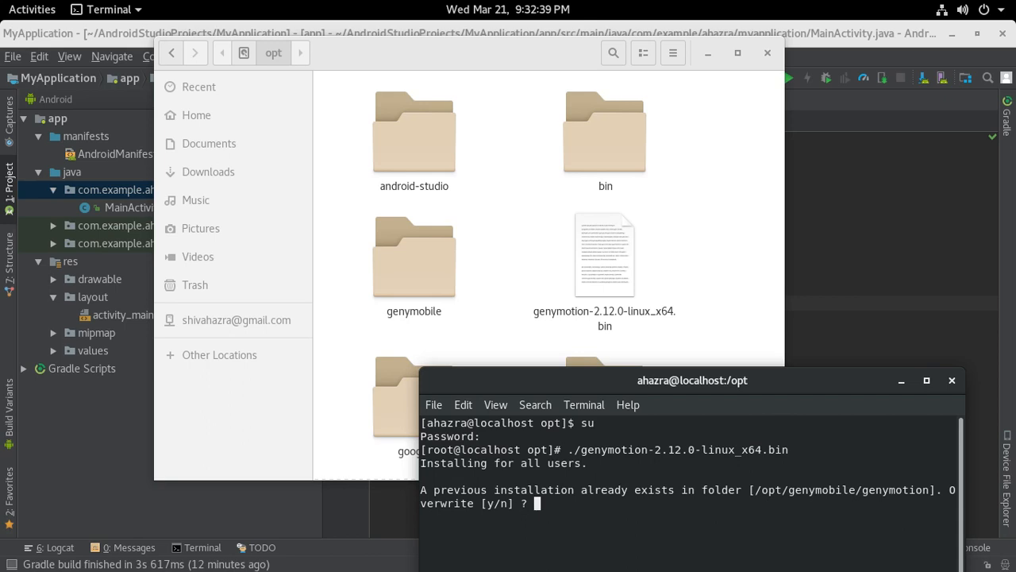
pyautogui.write('y')
pyautogui.press('Return')
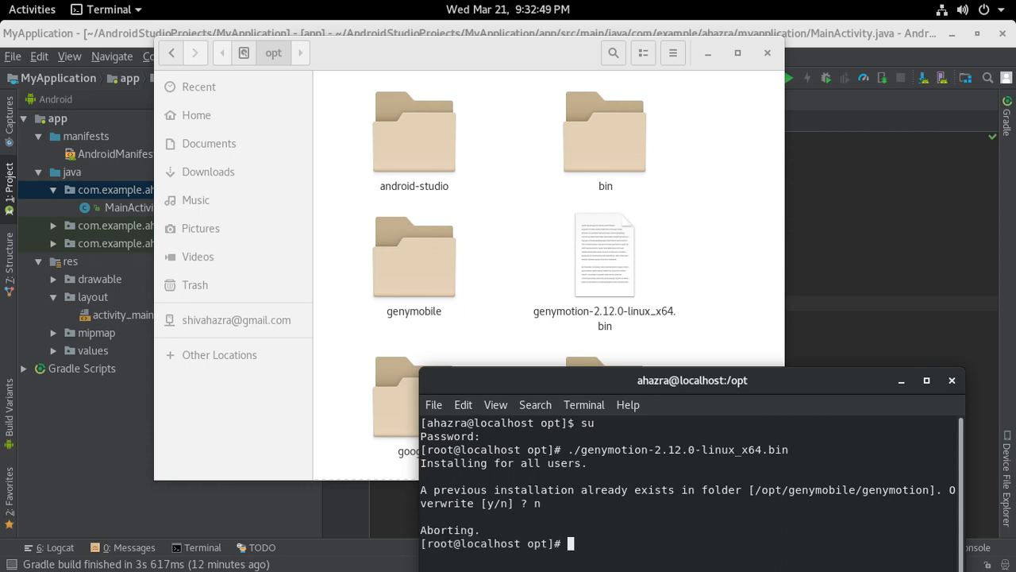
# - Close the root terminal, ending its running process, and close the file manager window
pyautogui.click(952, 380)
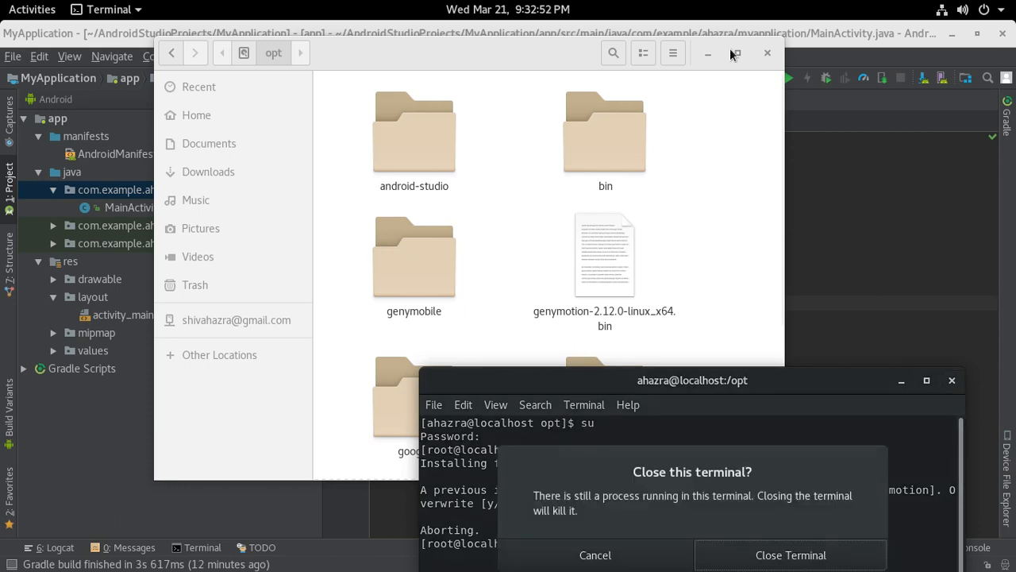
pyautogui.click(791, 556)
pyautogui.moveTo(676, 145); pyautogui.dragTo(723, 178)
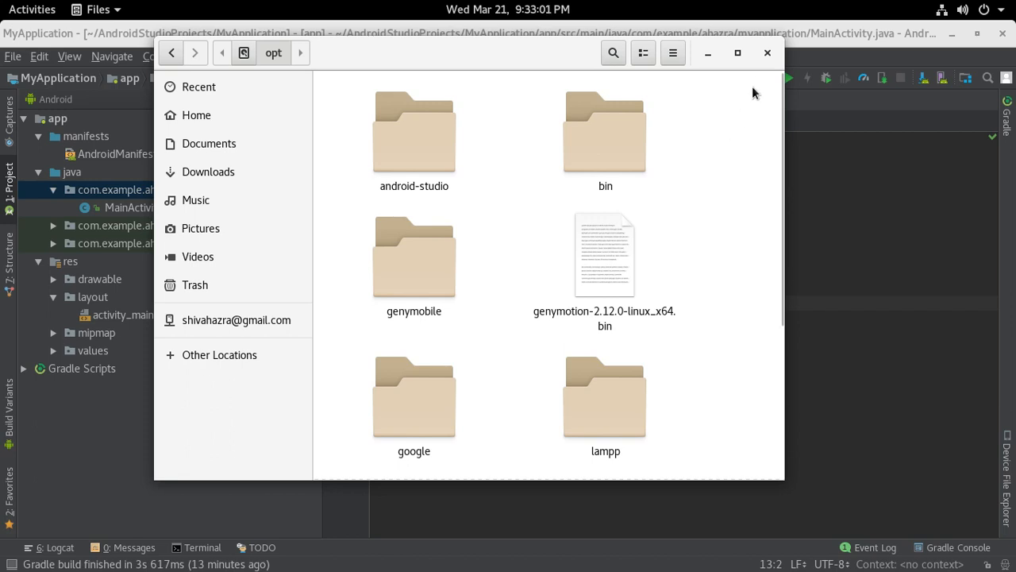
pyautogui.click(767, 54)
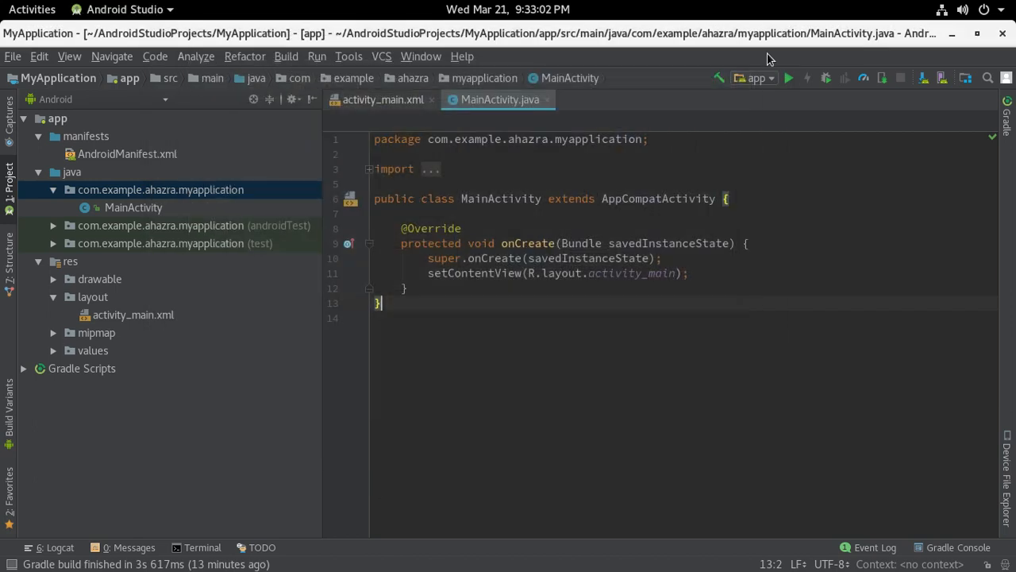
pyautogui.click(476, 382)
pyautogui.click(516, 309)
pyautogui.moveTo(1, 1)
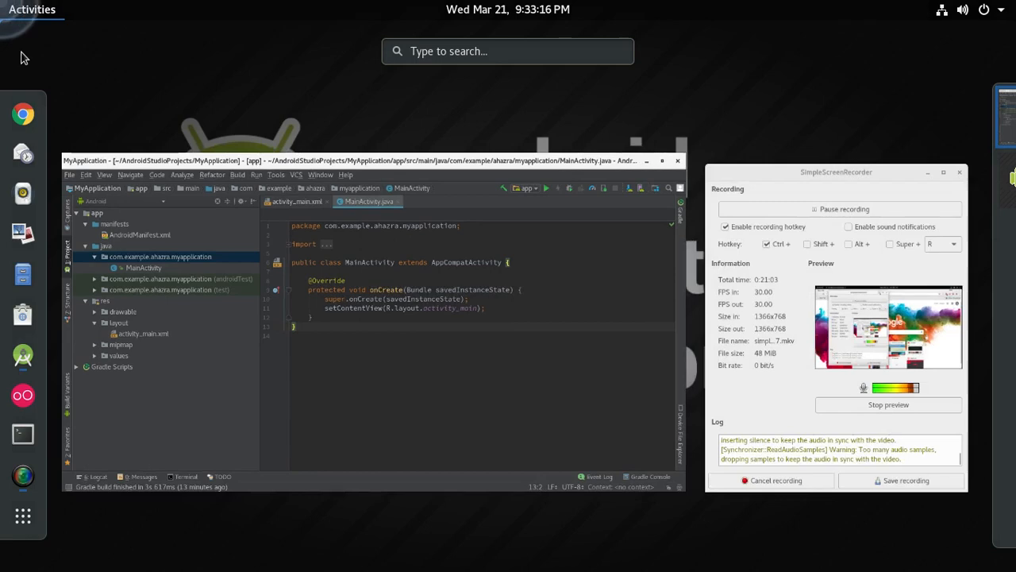
pyautogui.click(532, 296)
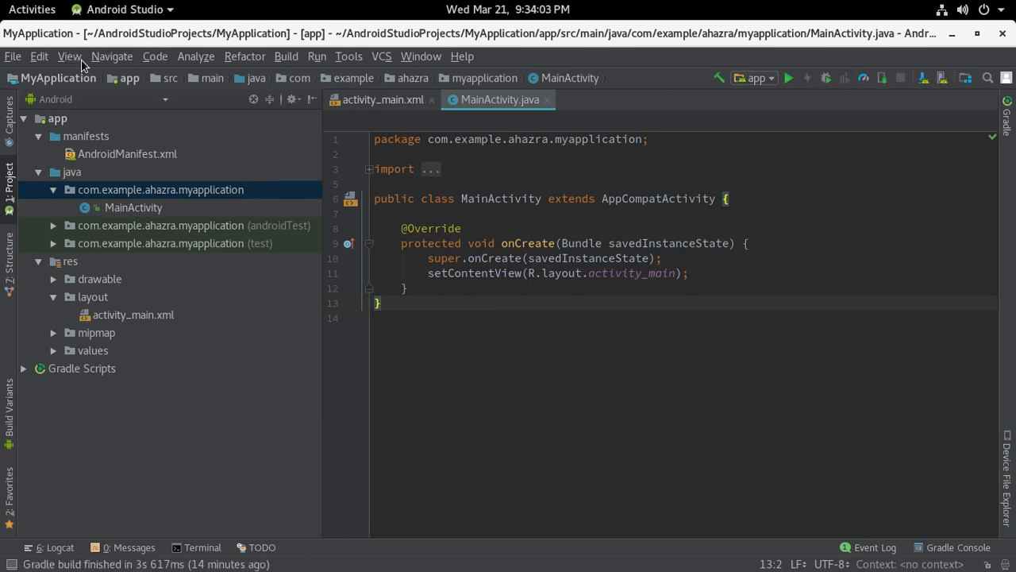
# - Open the Plugins settings in Android Studio and search the plugin list for "geny"
pyautogui.click(21, 59)
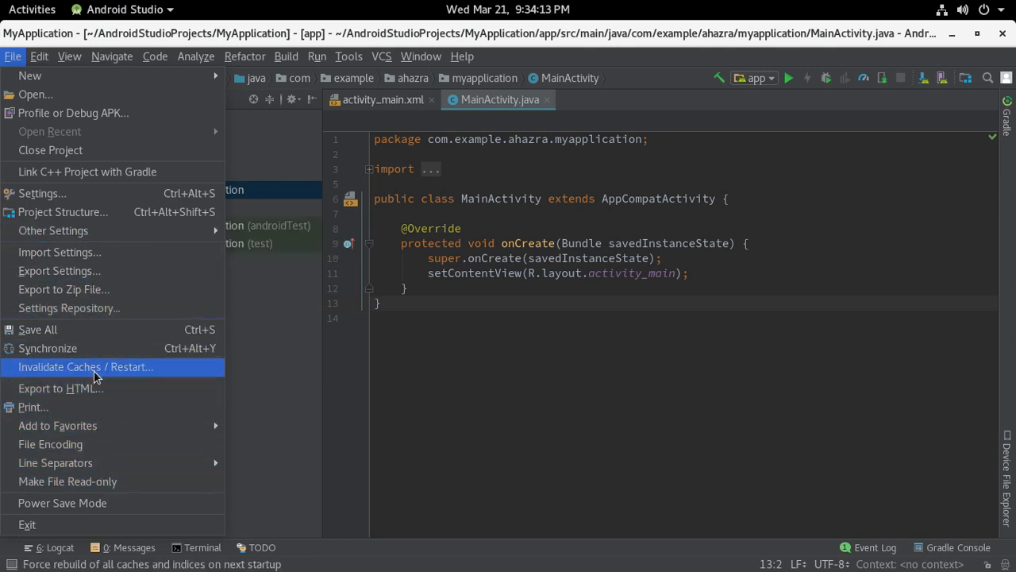
pyautogui.click(115, 195)
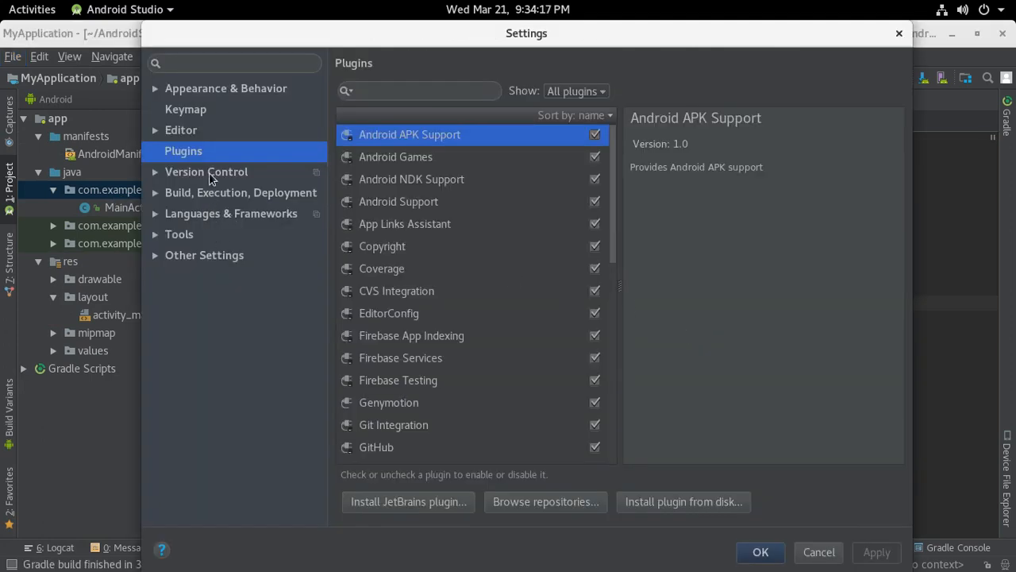
pyautogui.click(446, 87)
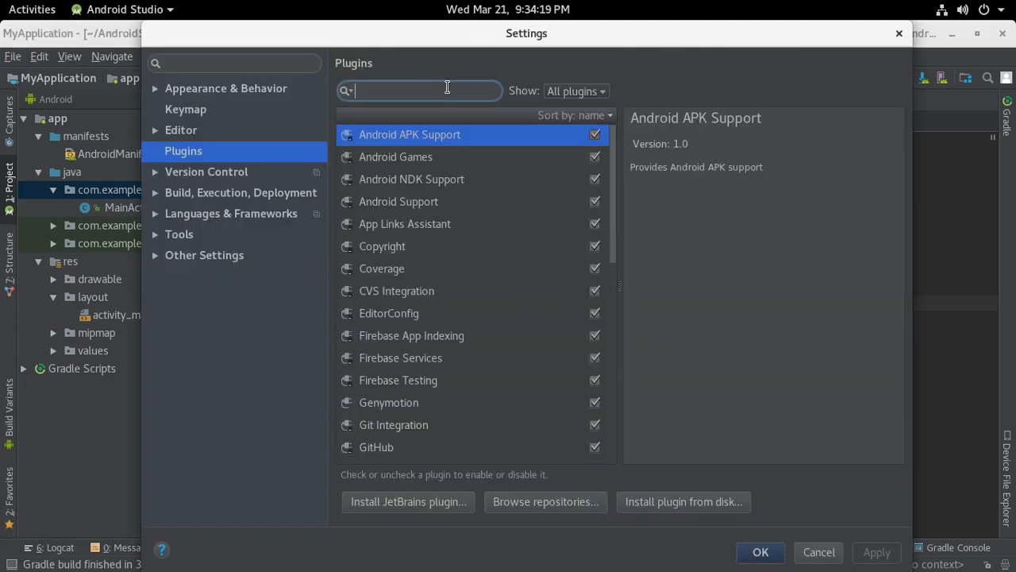
pyautogui.write('geny')
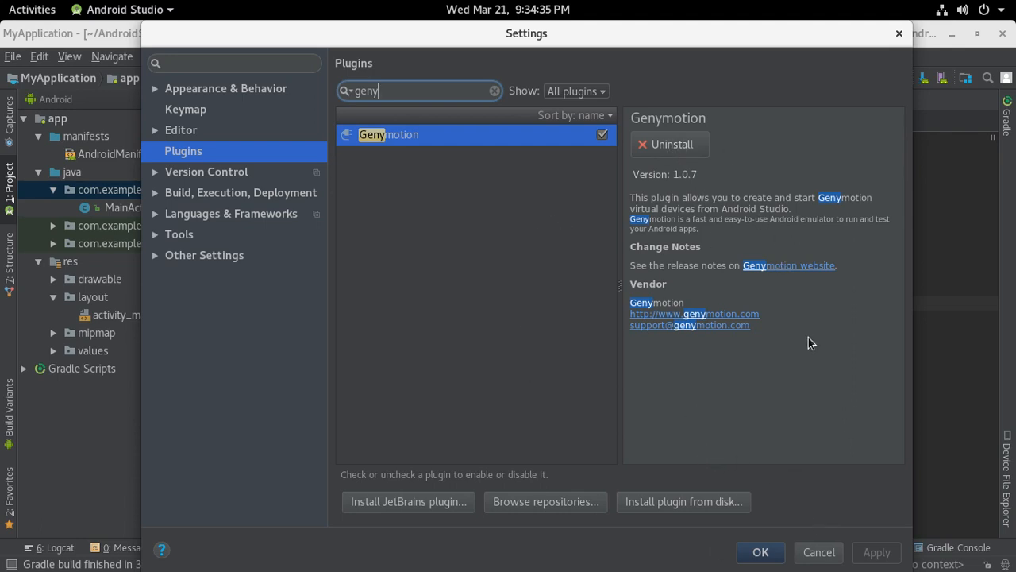
# - Browse the install-plugin-from-disk chooser to /opt/genymobile/genymotion, and leave the chooser and Settings without installing a plugin
pyautogui.click(688, 493)
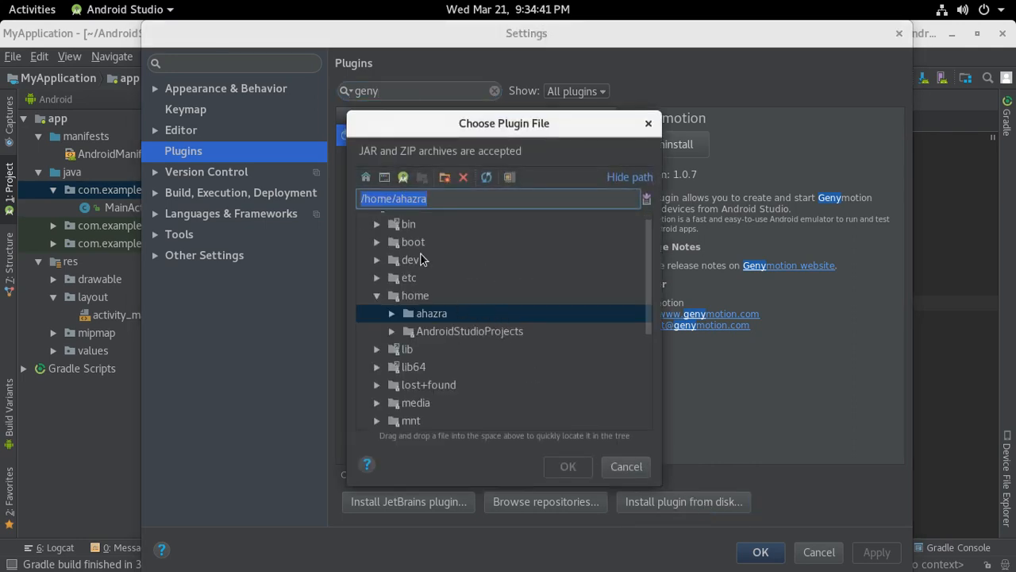
pyautogui.scroll(-4, 421, 259)
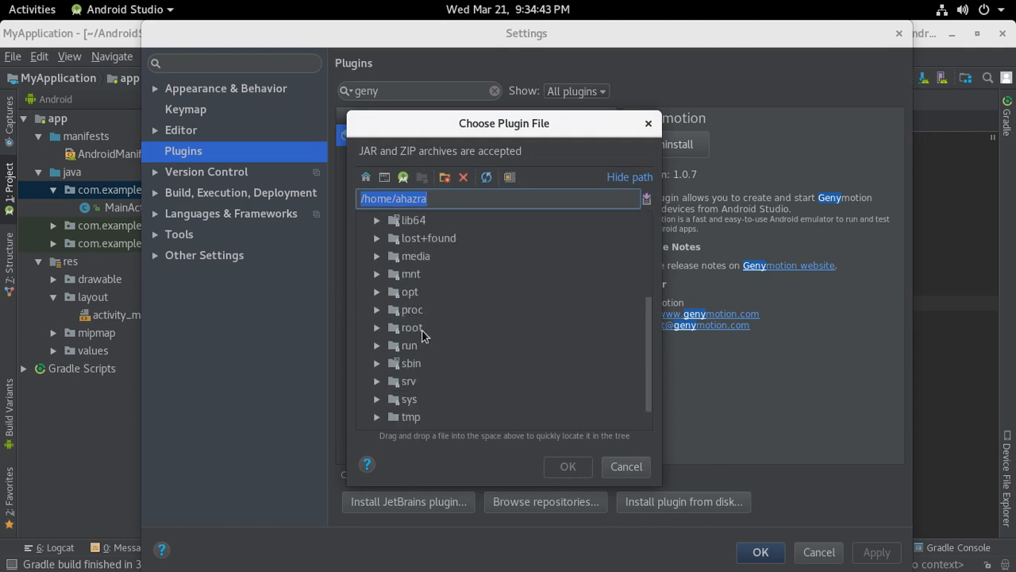
pyautogui.doubleClick(410, 291)
pyautogui.scroll(-2, 508, 328)
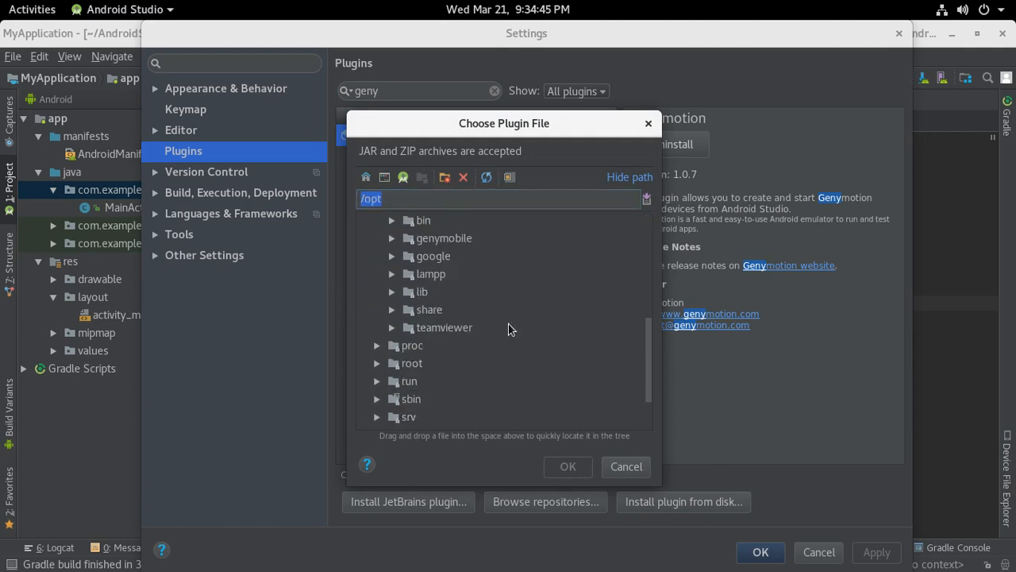
pyautogui.scroll(1, 509, 328)
pyautogui.click(466, 293)
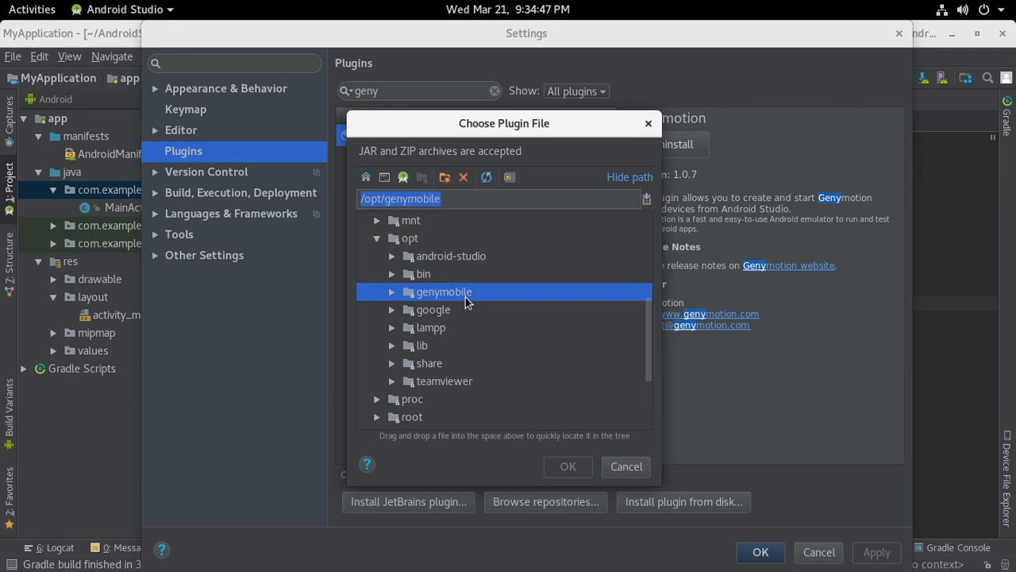
pyautogui.doubleClick(466, 294)
pyautogui.click(480, 311)
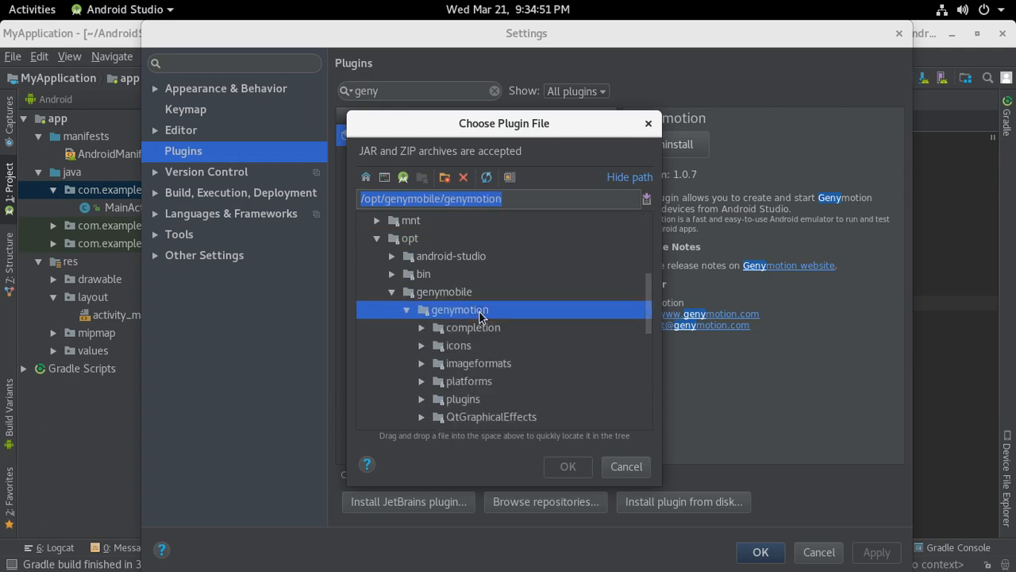
pyautogui.click(627, 468)
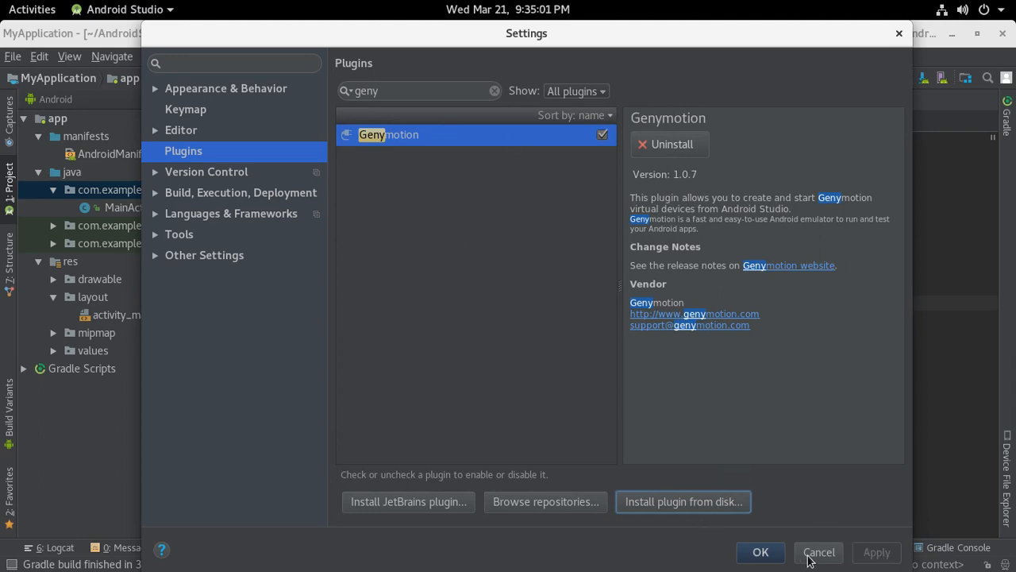
pyautogui.click(898, 33)
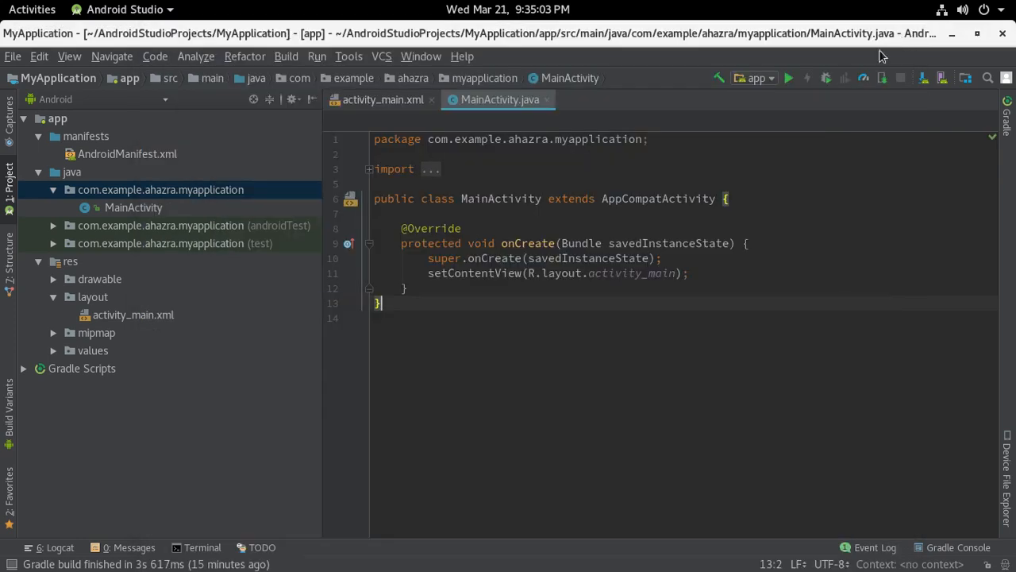
pyautogui.click(632, 434)
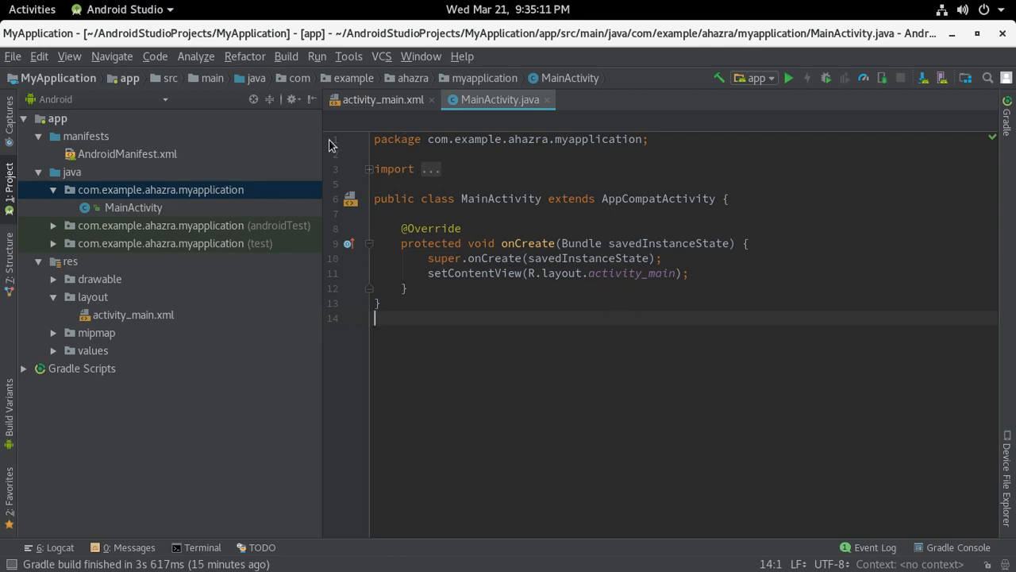
pyautogui.moveTo(2, 3)
pyautogui.click(780, 279)
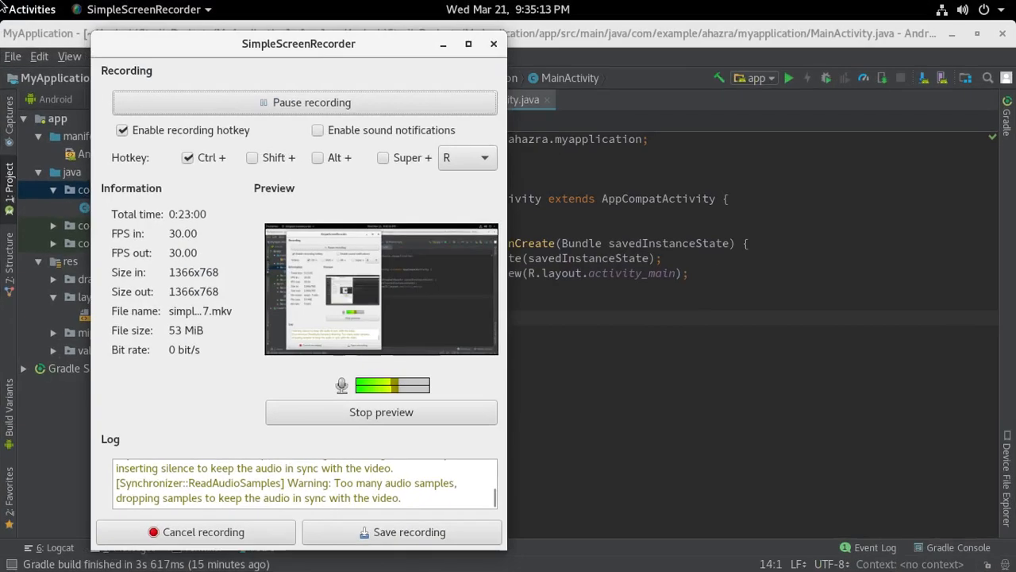
pyautogui.click(315, 262)
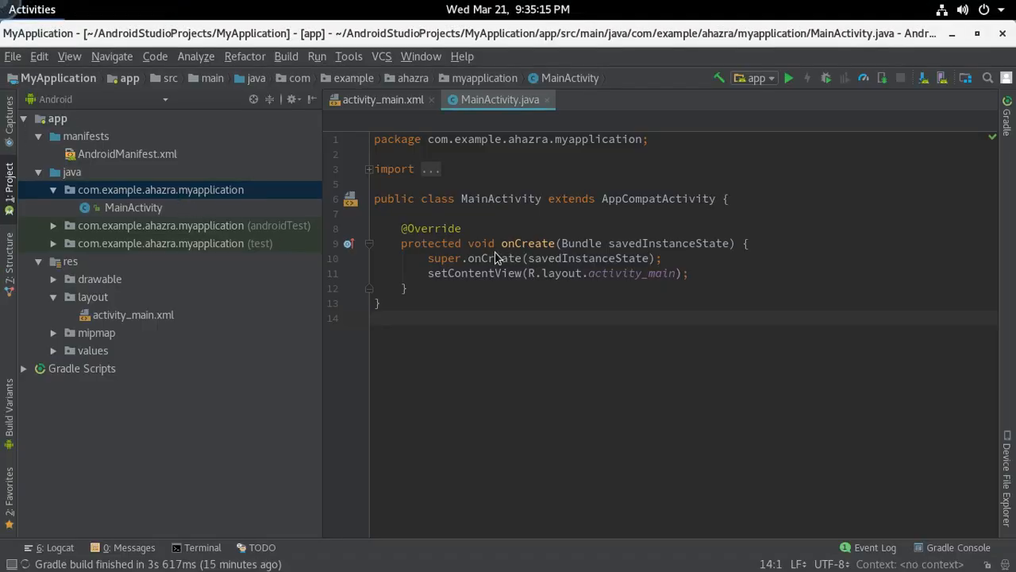
# - Switch to Genymotion and start the Custom Phone - 6.0.0 - API 23 - 768x1280 virtual device
pyautogui.moveTo(2, 2)
pyautogui.click(30, 400)
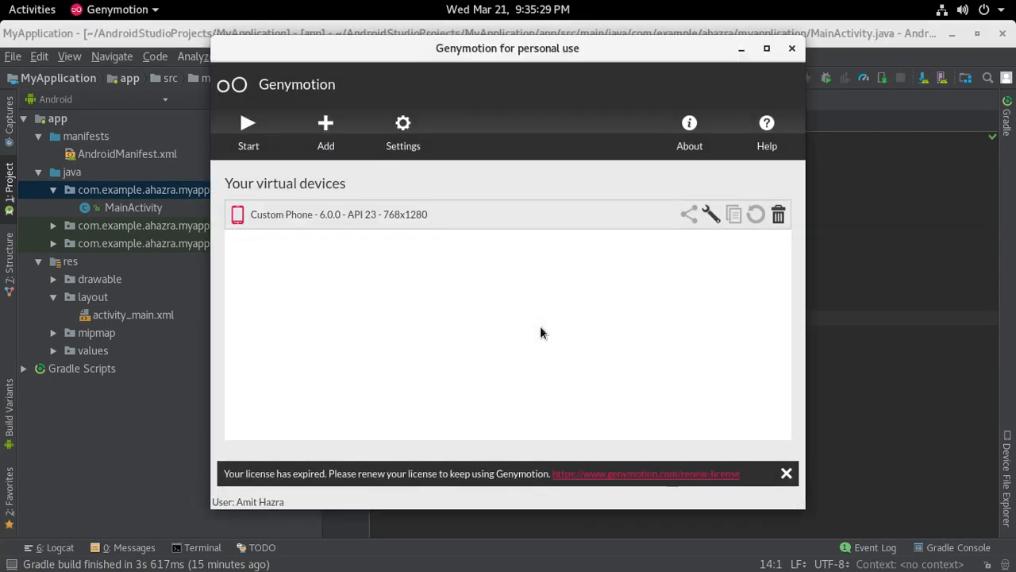
pyautogui.click(246, 127)
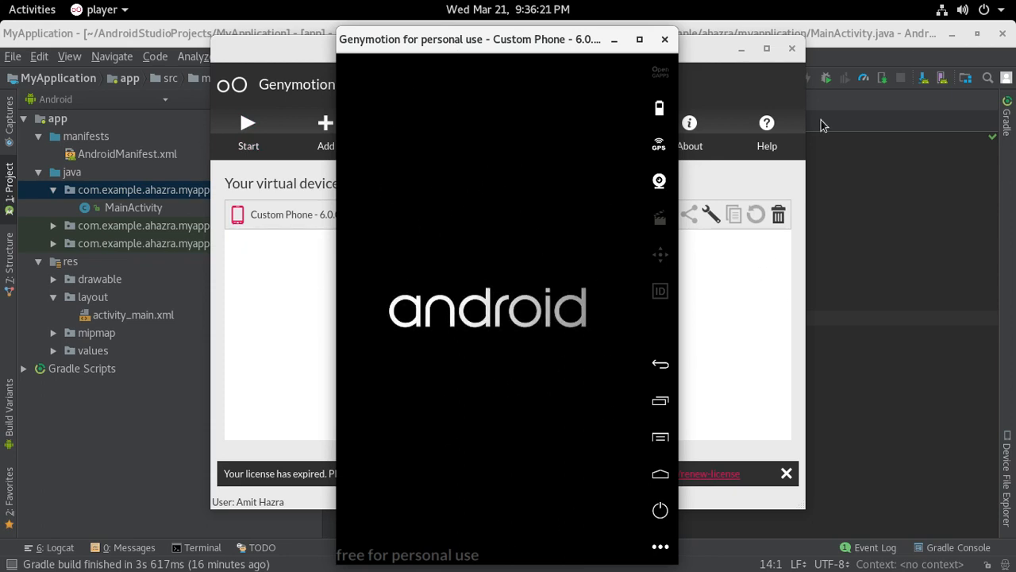
# - Close the Genymotion device manager window and move the virtual phone's window aside to uncover part of the code
pyautogui.click(707, 53)
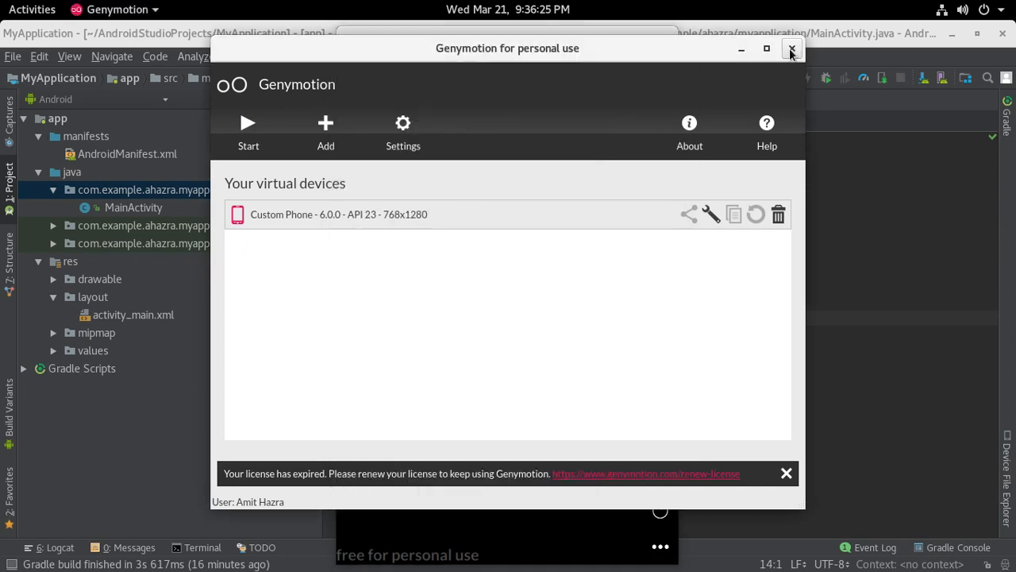
pyautogui.click(791, 50)
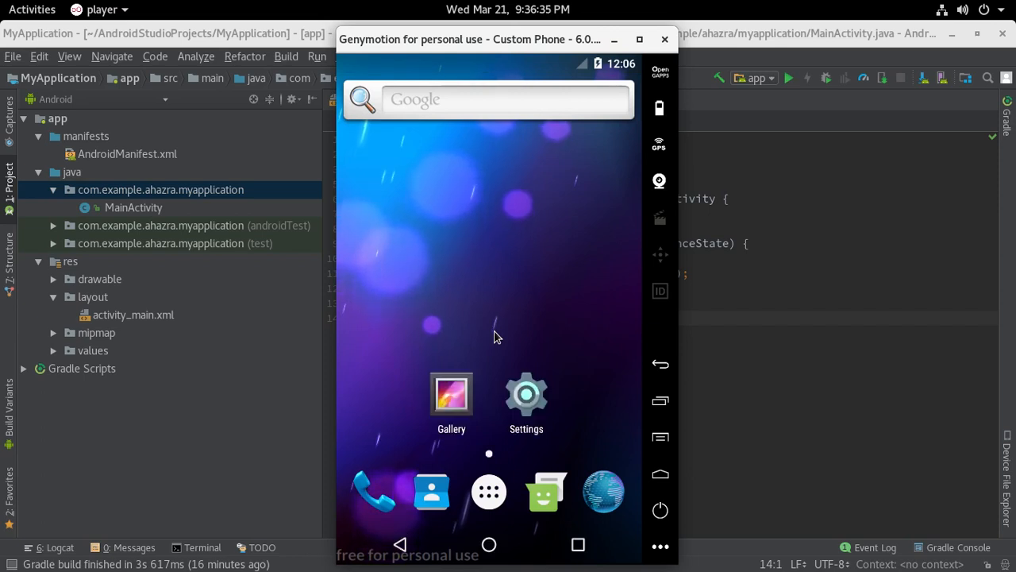
pyautogui.moveTo(485, 40); pyautogui.dragTo(652, 48)
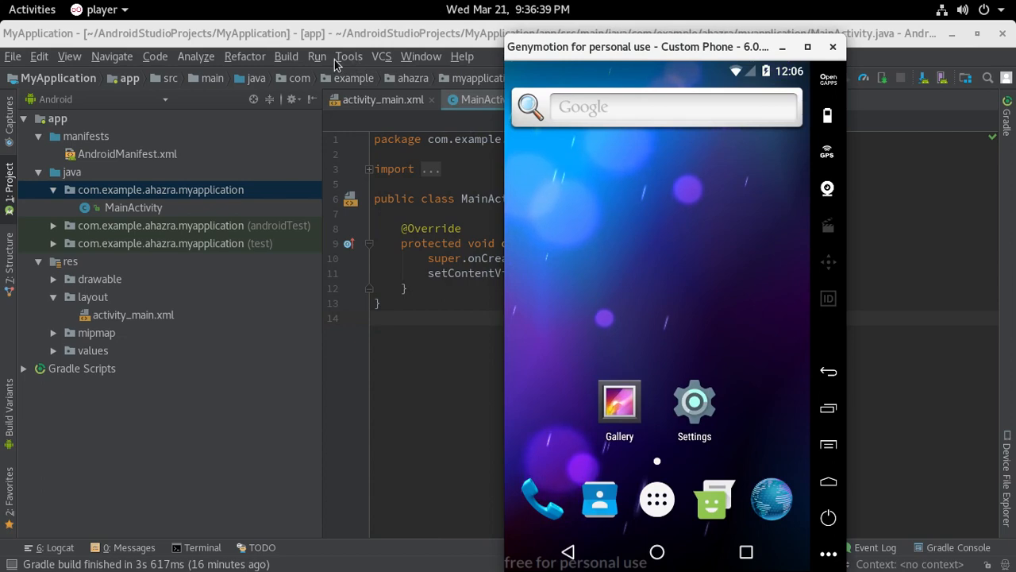
# - Switch to Android Studio and debug 'app' with the Genymotion Custom Phone as the deployment target
pyautogui.click(328, 60)
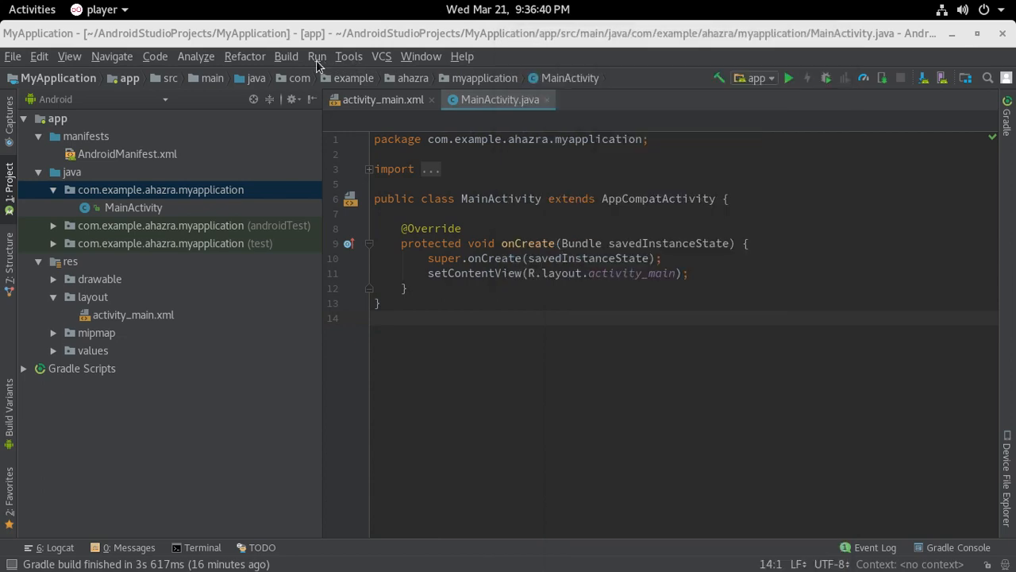
pyautogui.click(316, 61)
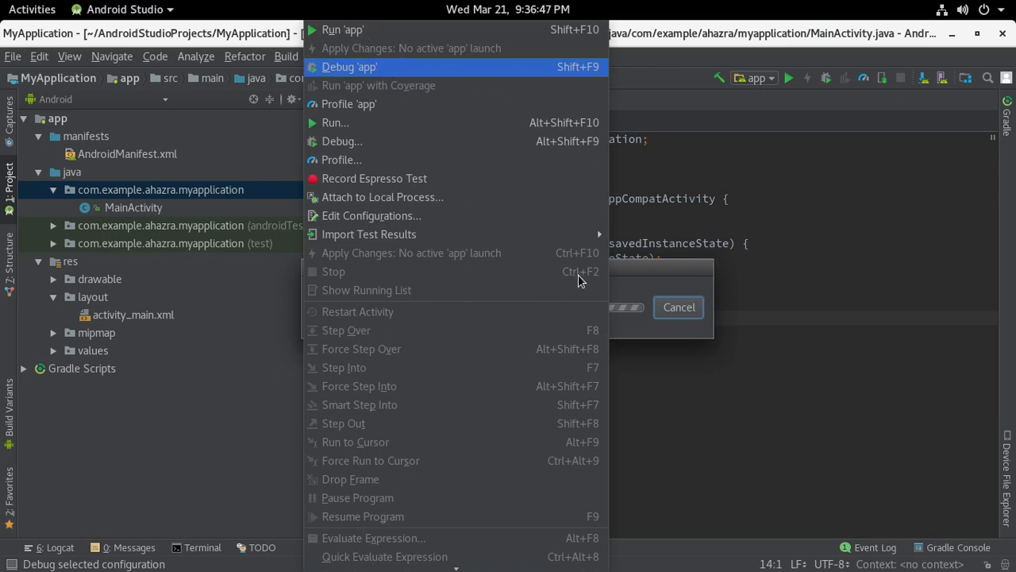
pyautogui.click(668, 310)
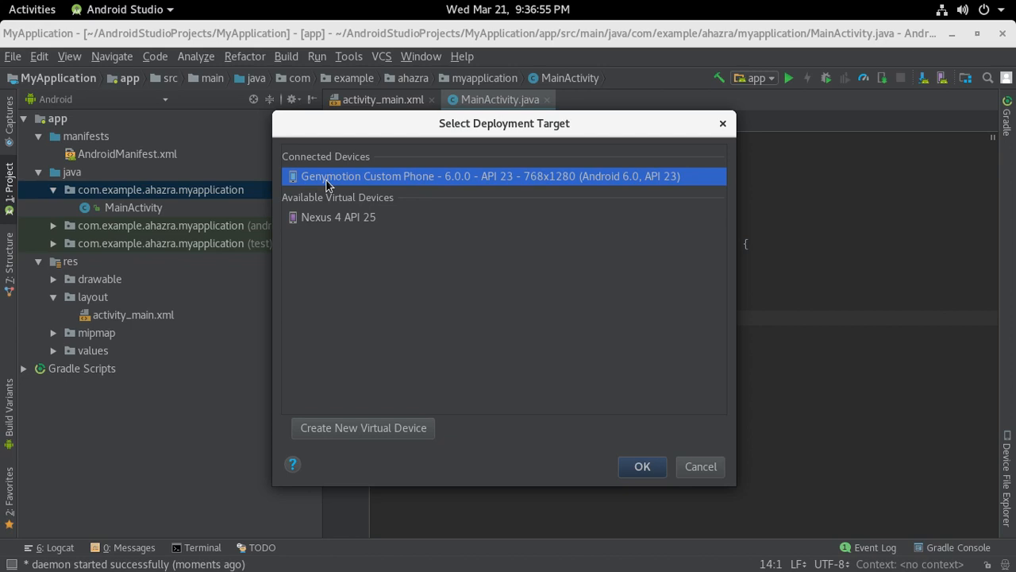
pyautogui.click(627, 474)
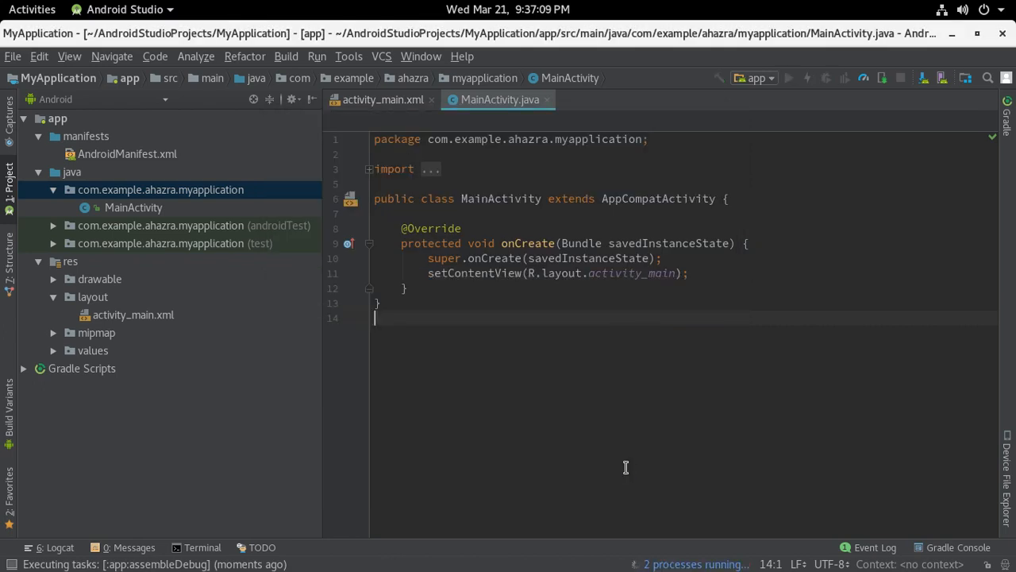
# - Bring the virtual phone's window to the front and move it farther off the code editor
pyautogui.click(3, 8)
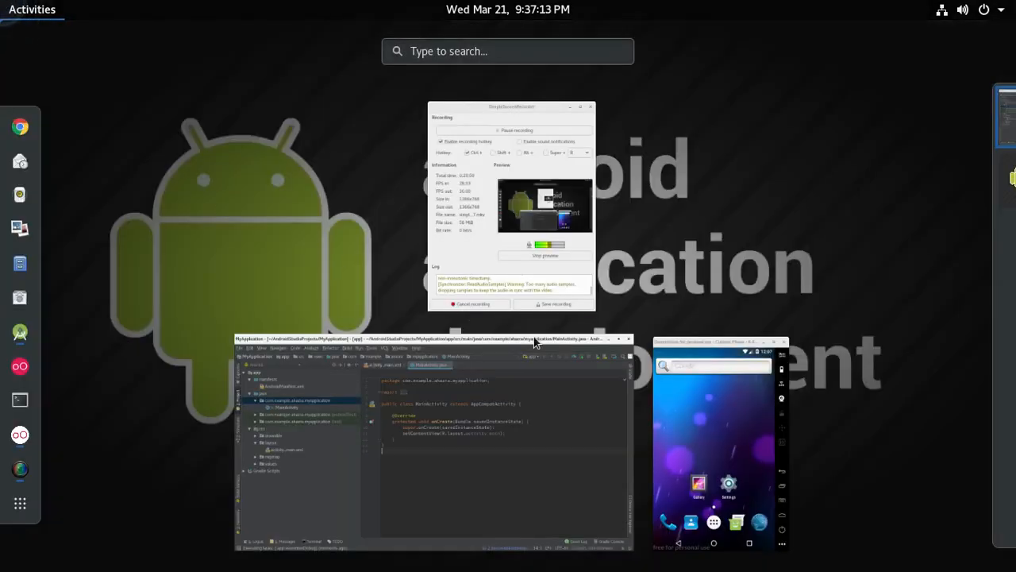
pyautogui.click(725, 414)
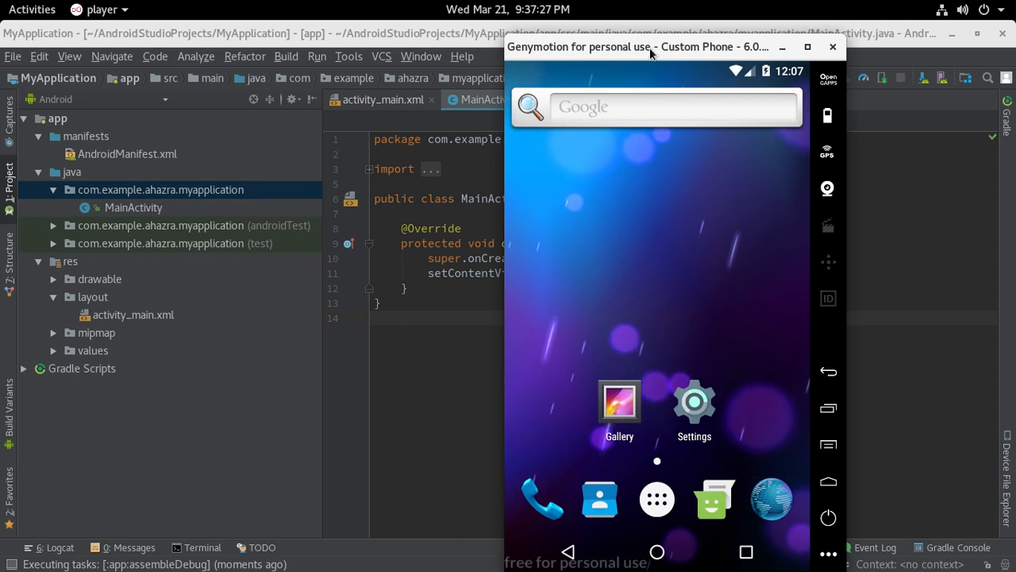
pyautogui.moveTo(641, 50); pyautogui.dragTo(725, 49)
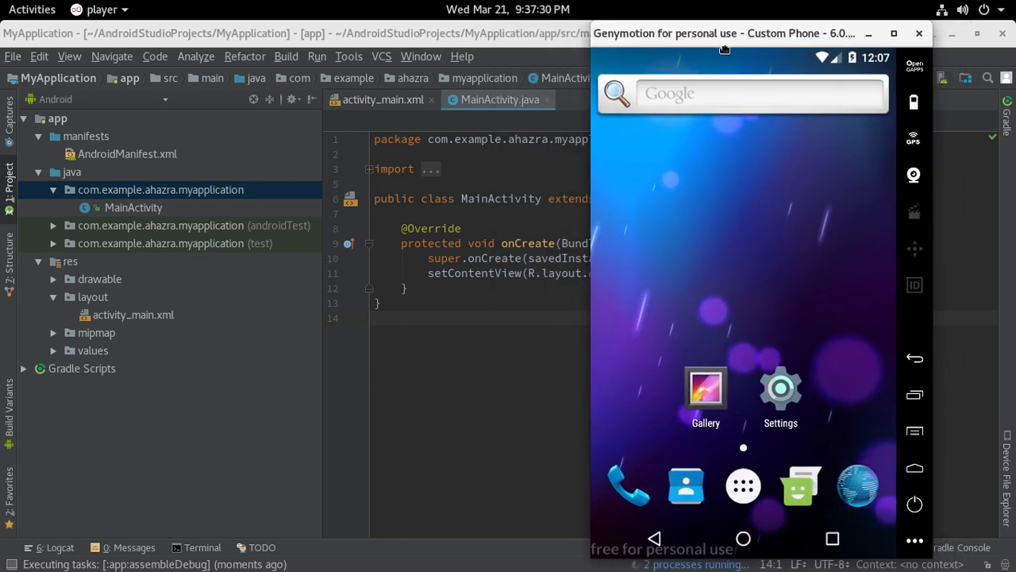
# - Look over Android Studio's run and debug commands, and return to the virtual phone's window during the build
pyautogui.click(317, 58)
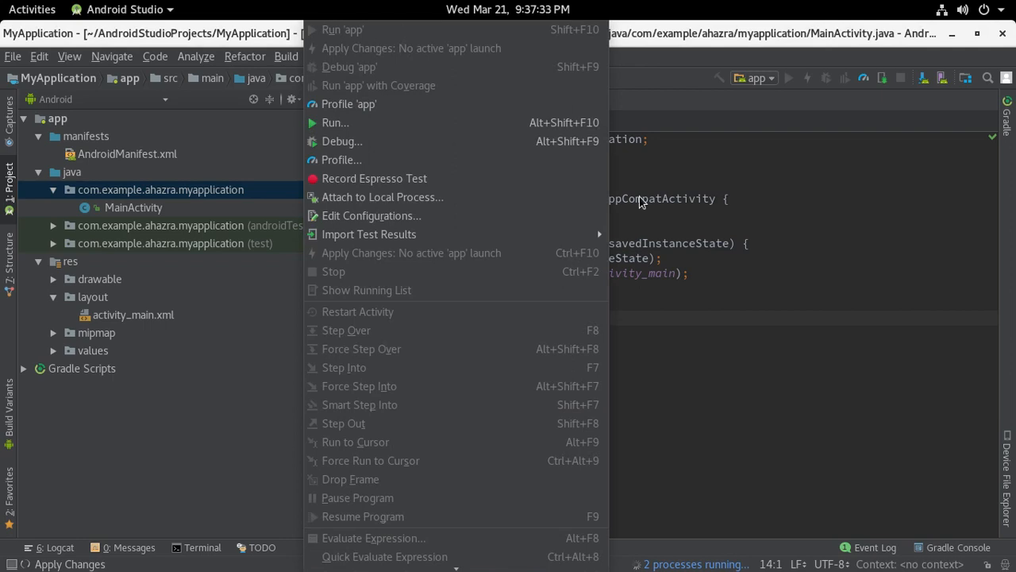
pyautogui.click(701, 442)
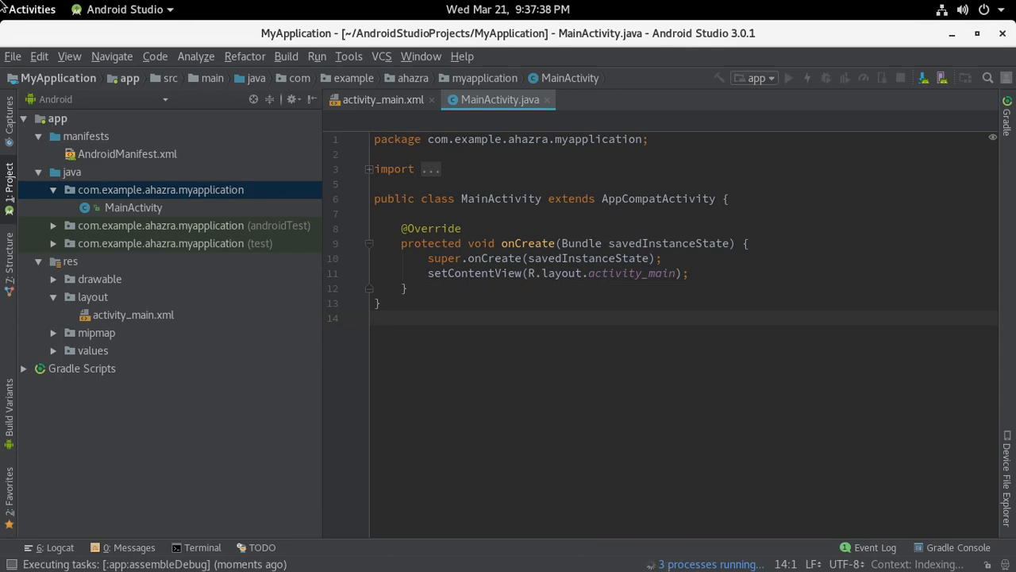
pyautogui.moveTo(3, 7)
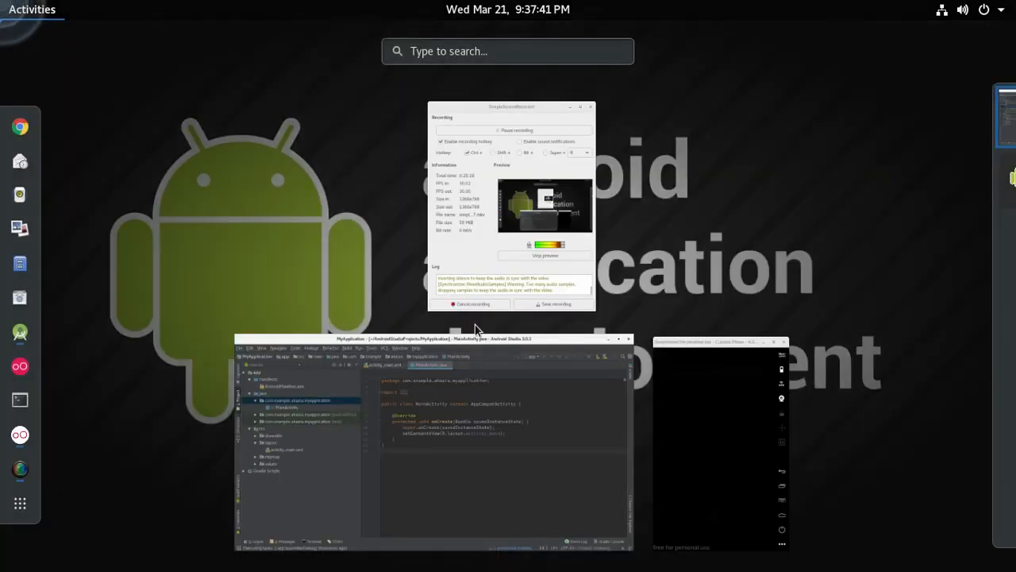
pyautogui.click(761, 410)
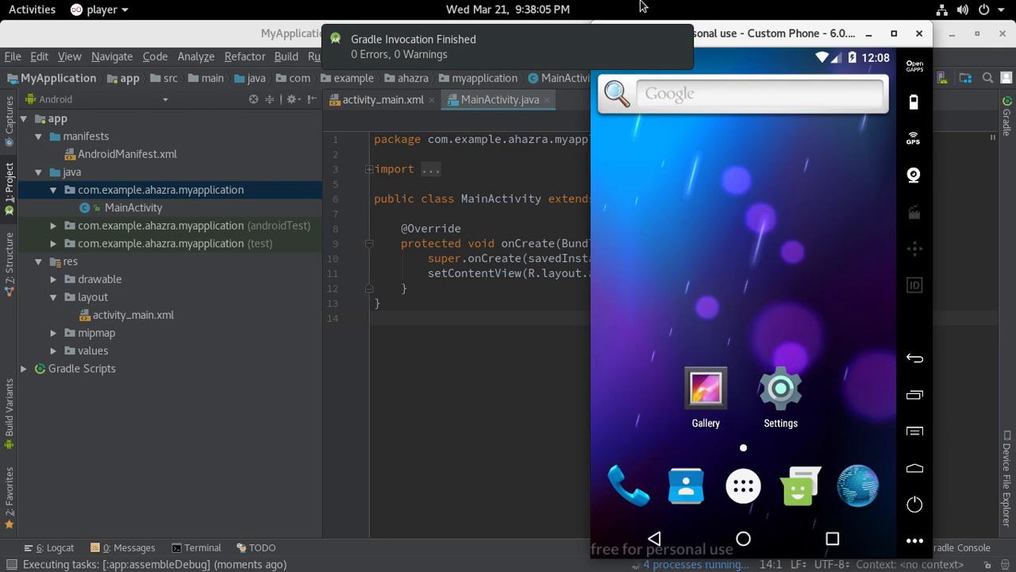
pyautogui.click(680, 40)
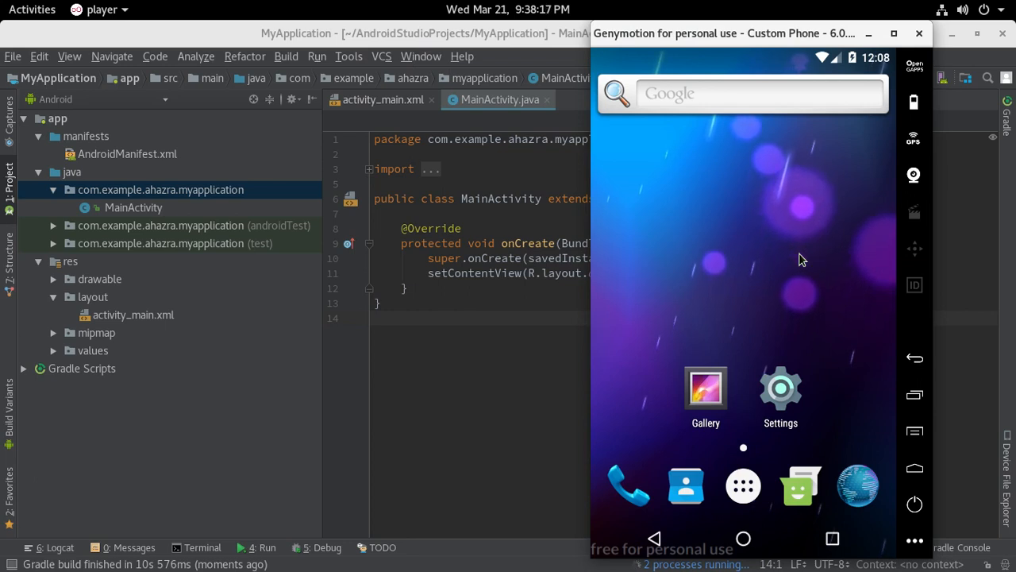
# - Check Android Studio's background processes and return to the virtual phone to view the launched My Application
pyautogui.click(697, 567)
pyautogui.click(697, 565)
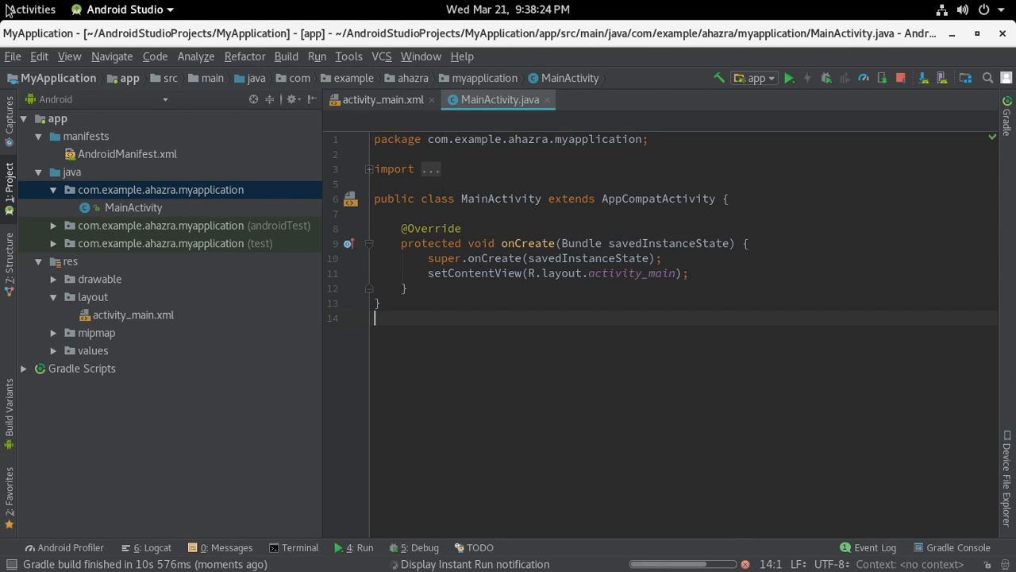
pyautogui.click(6, 9)
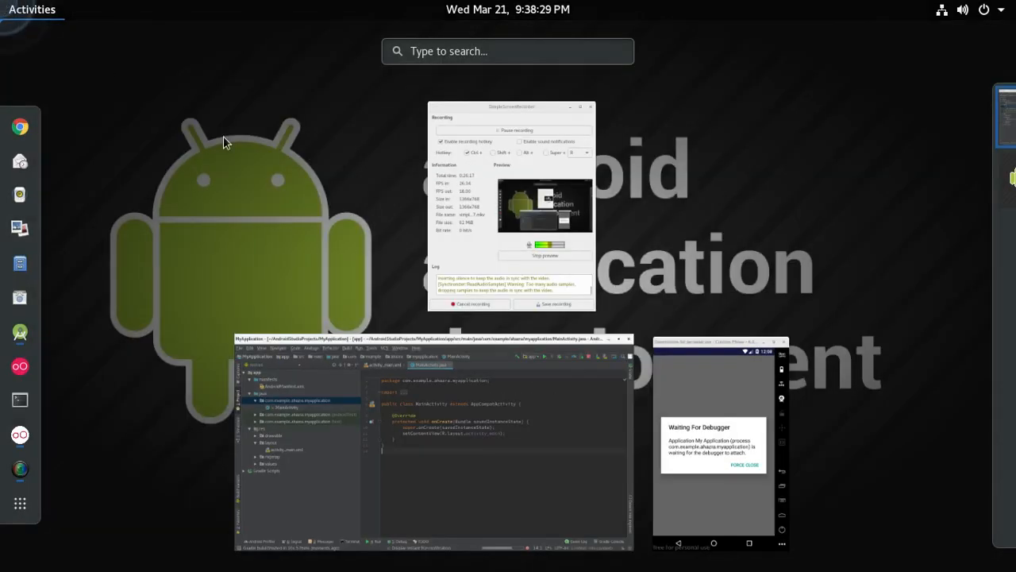
pyautogui.click(705, 380)
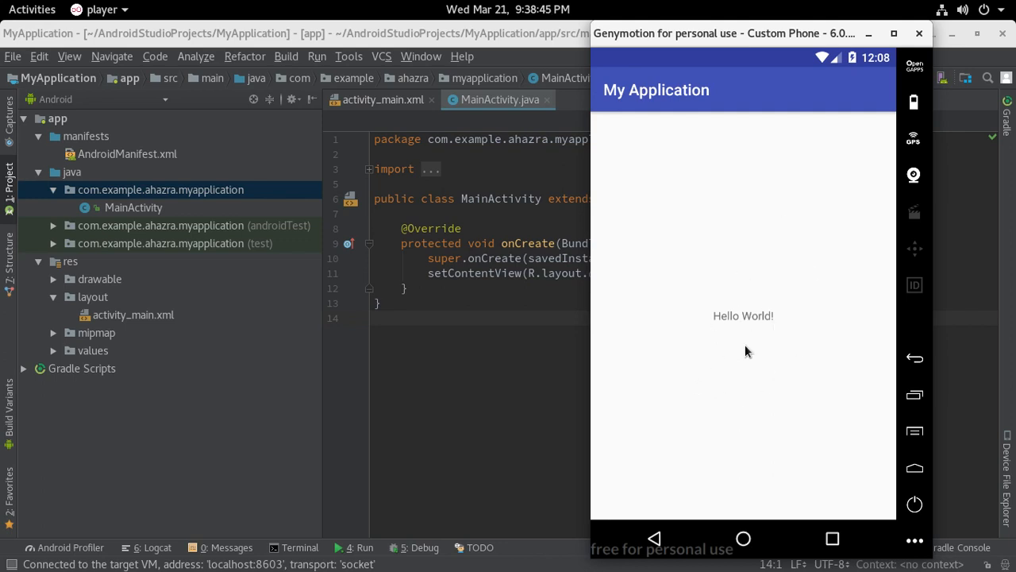
# - Exit My Application on the virtual phone, power off the device and close its window
pyautogui.click(658, 542)
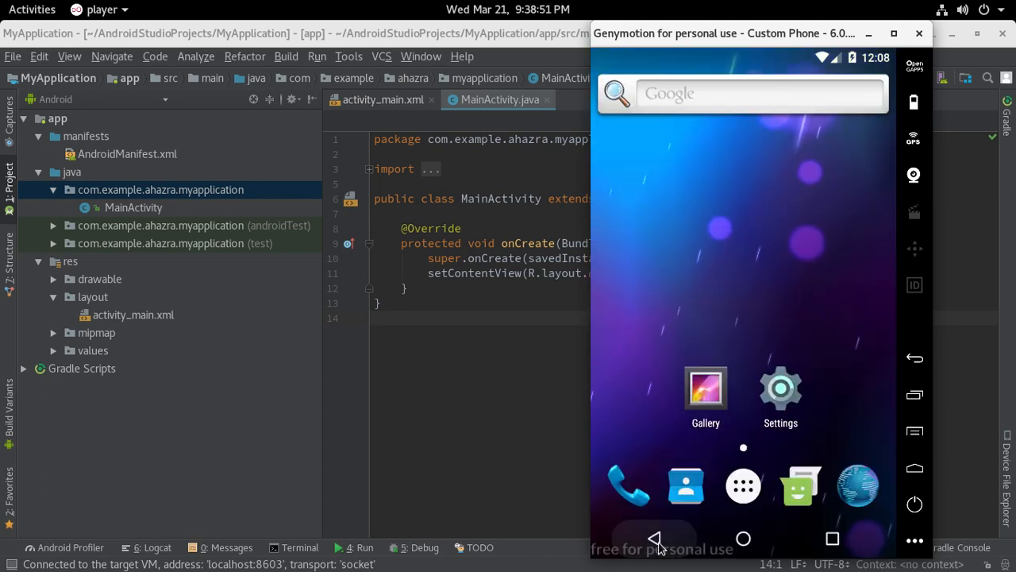
pyautogui.click(906, 516)
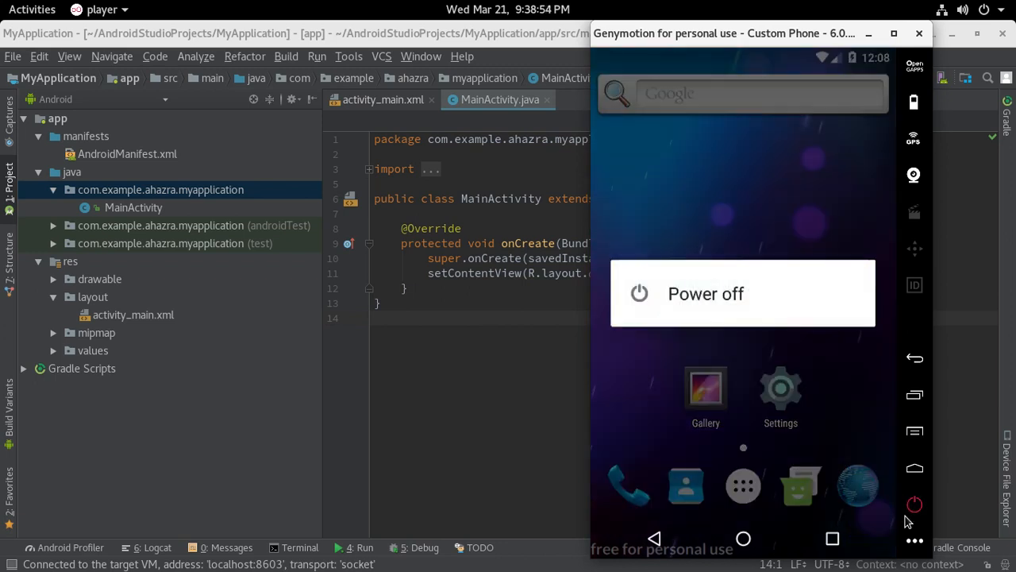
pyautogui.click(729, 307)
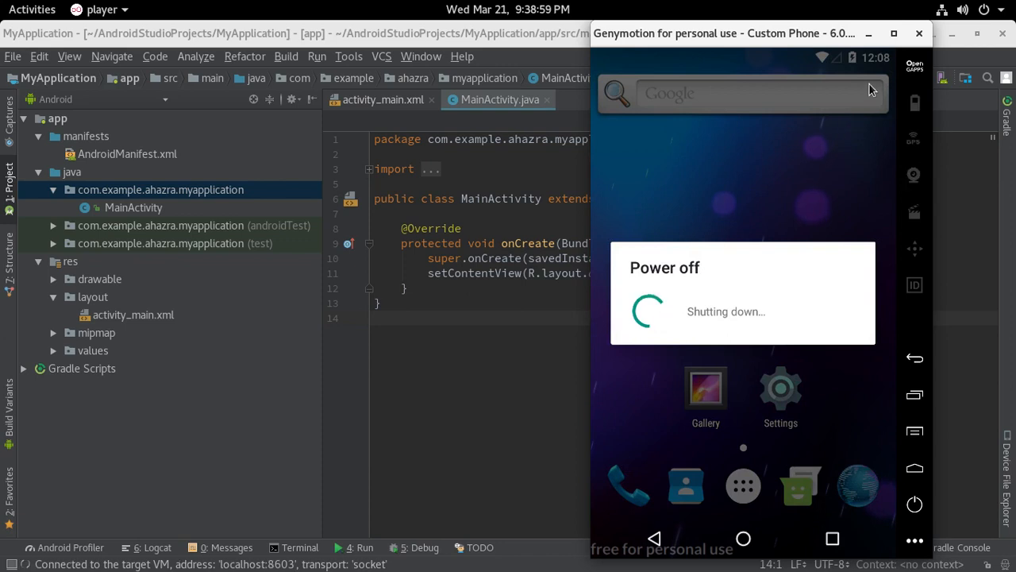
pyautogui.click(921, 34)
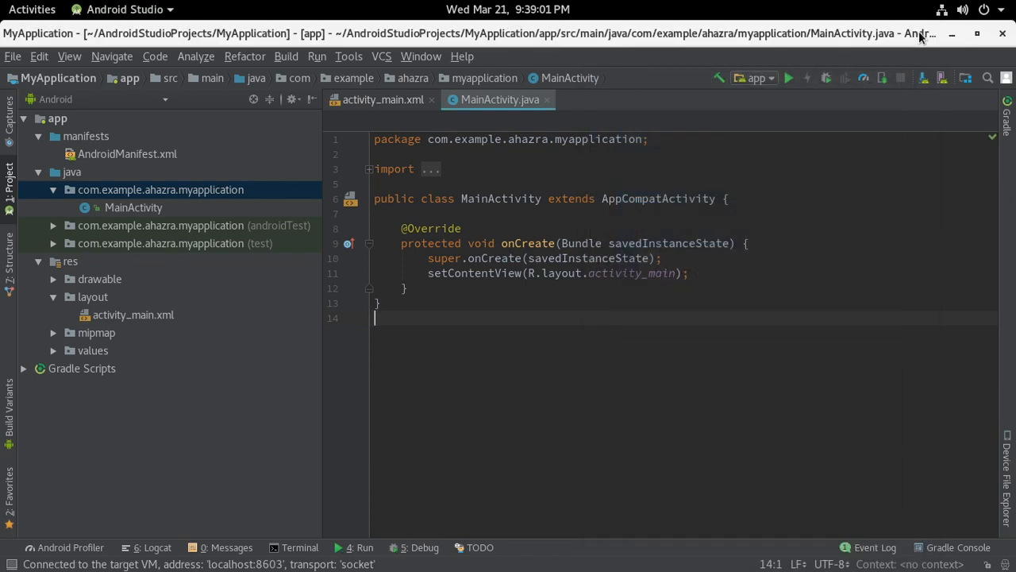